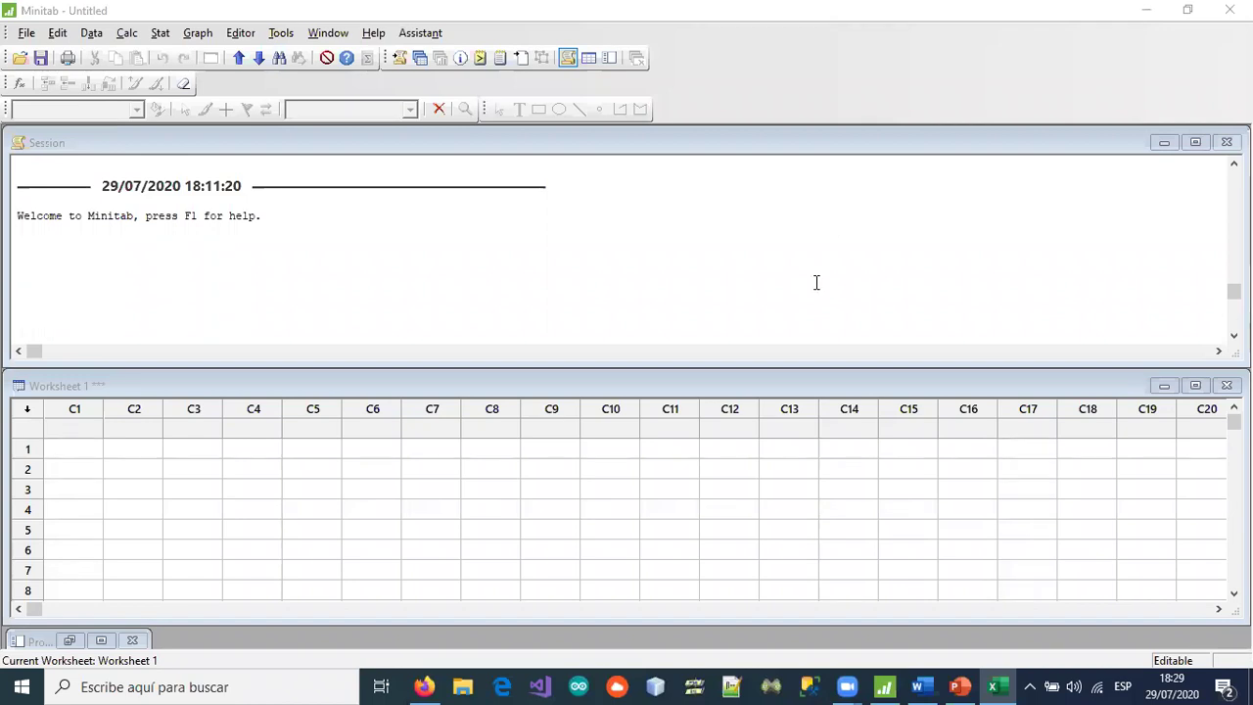
{"action": "left_click", "coordinate": [155, 447]}
{"action": "left_click", "coordinate": [154, 446]}
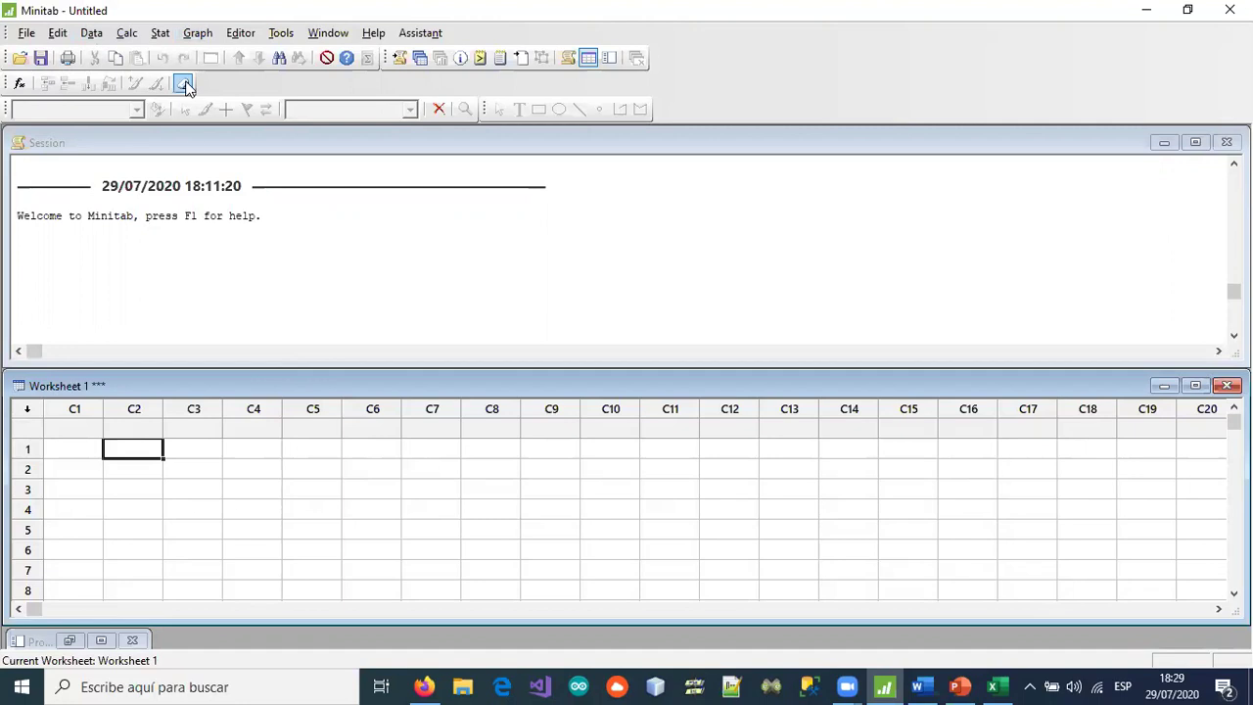
{"action": "left_click", "coordinate": [127, 36]}
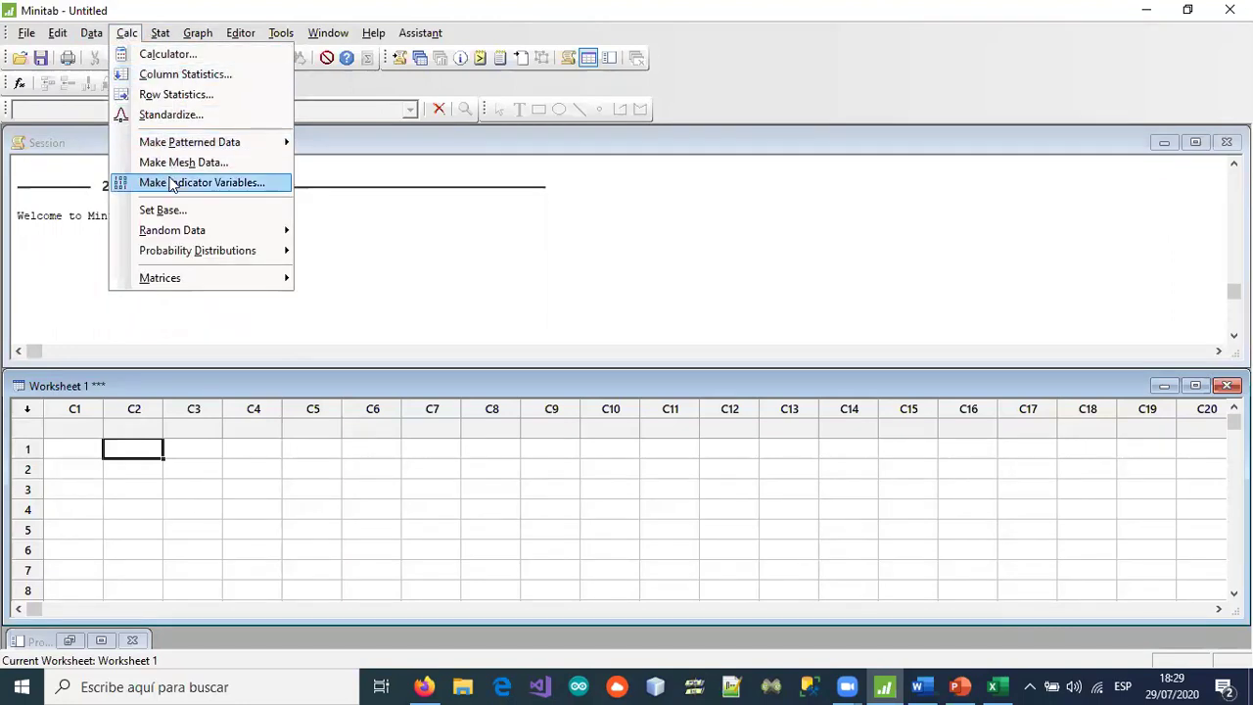
{"action": "mouse_move", "coordinate": [277, 251]}
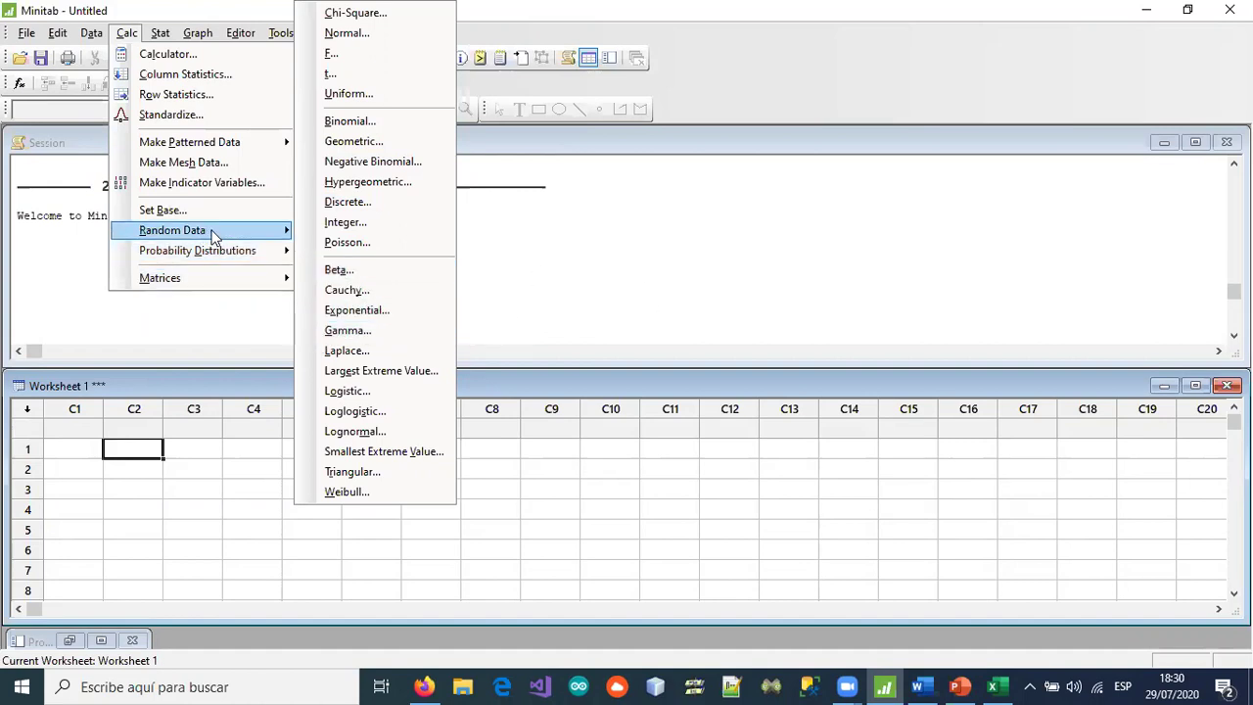
{"action": "mouse_move", "coordinate": [223, 231]}
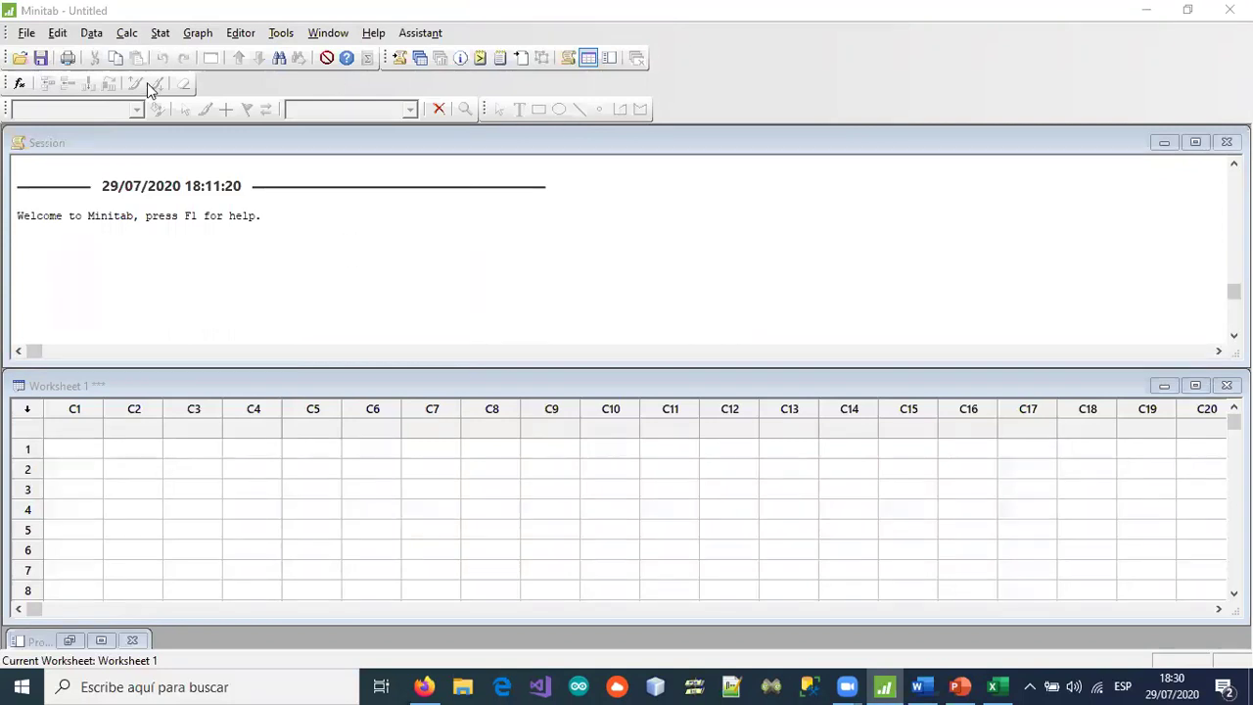
- Generate 200 rows of binomial random data in column C1 with 40 trials and an event probability of 0,2
{"action": "left_click", "coordinate": [127, 34]}
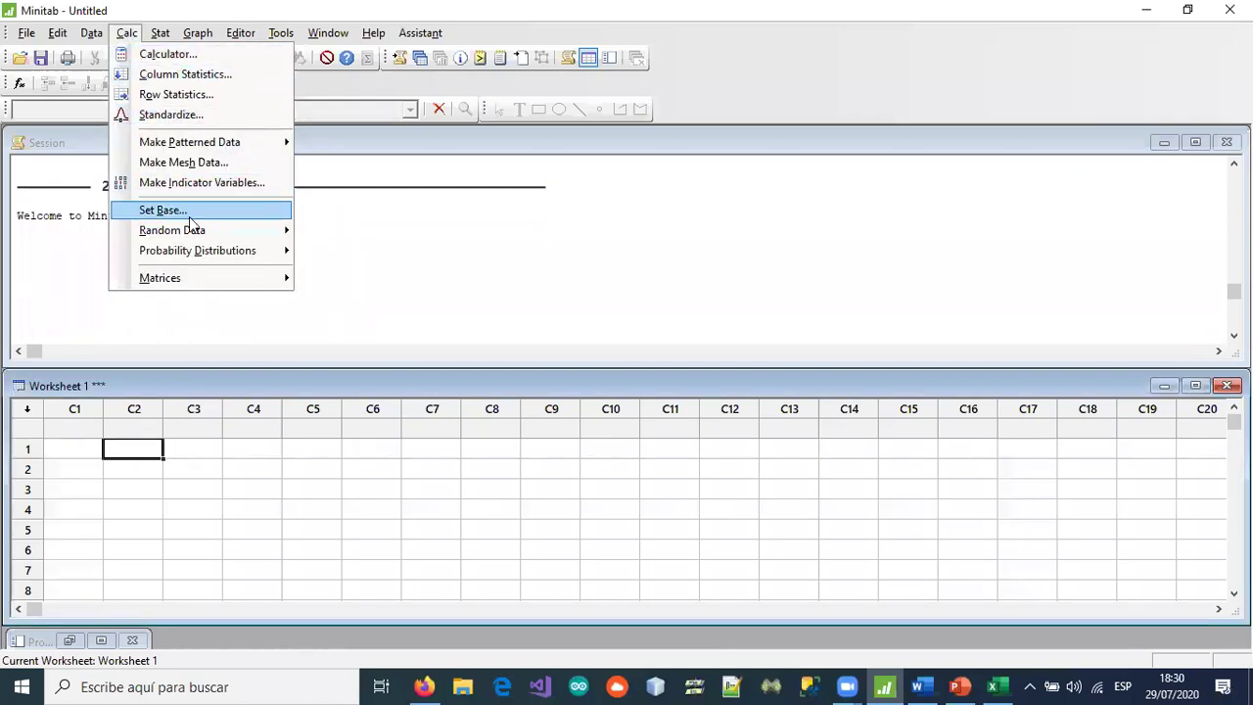
{"action": "mouse_move", "coordinate": [272, 231]}
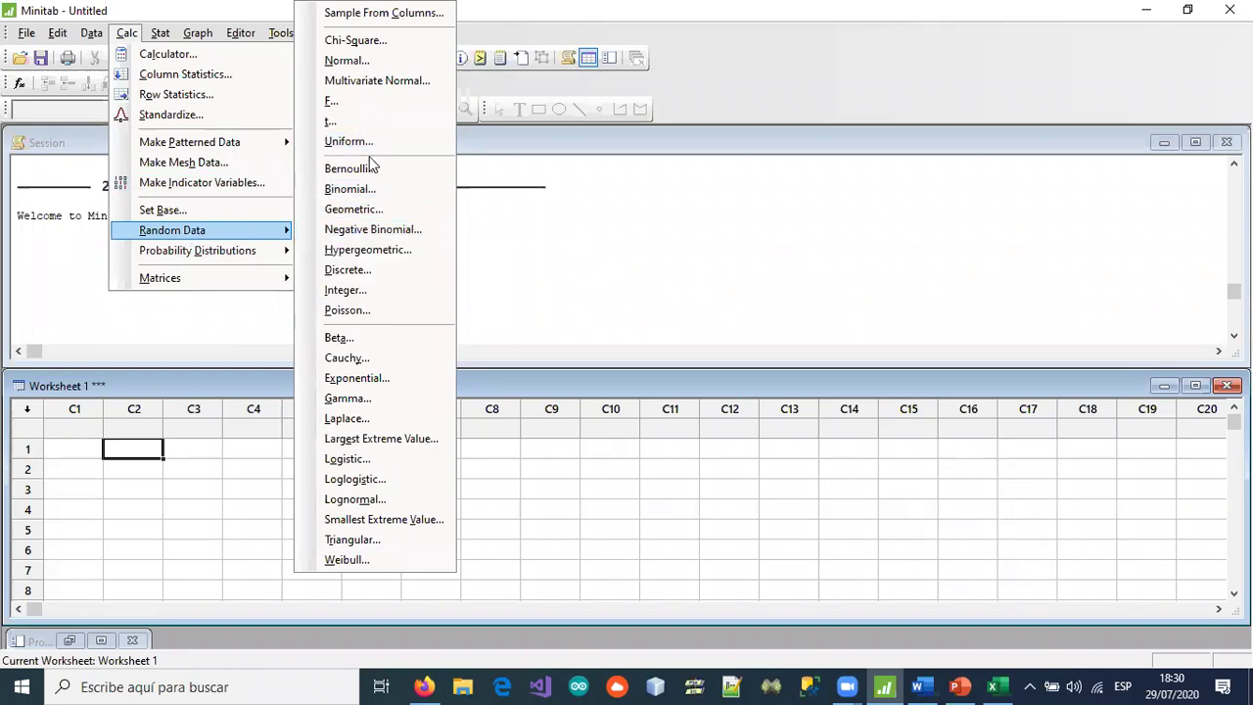
{"action": "left_click", "coordinate": [377, 189]}
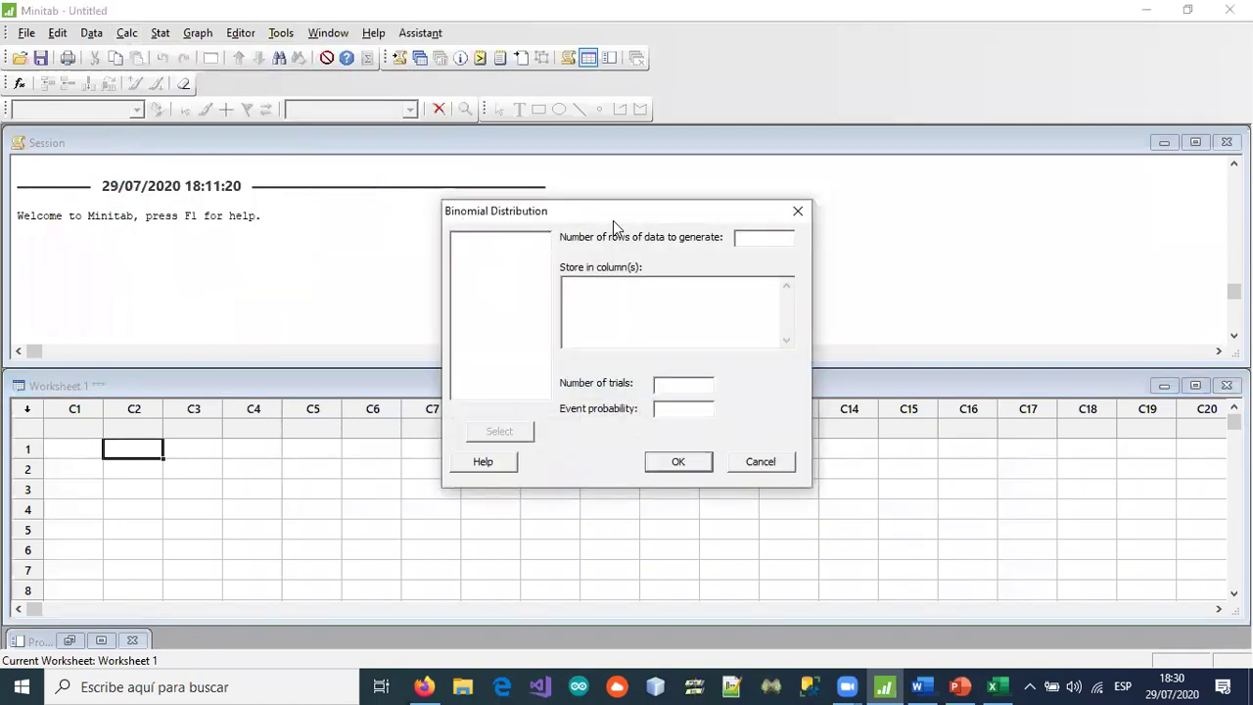
{"action": "left_click_drag", "start_coordinate": [620, 217], "coordinate": [585, 143]}
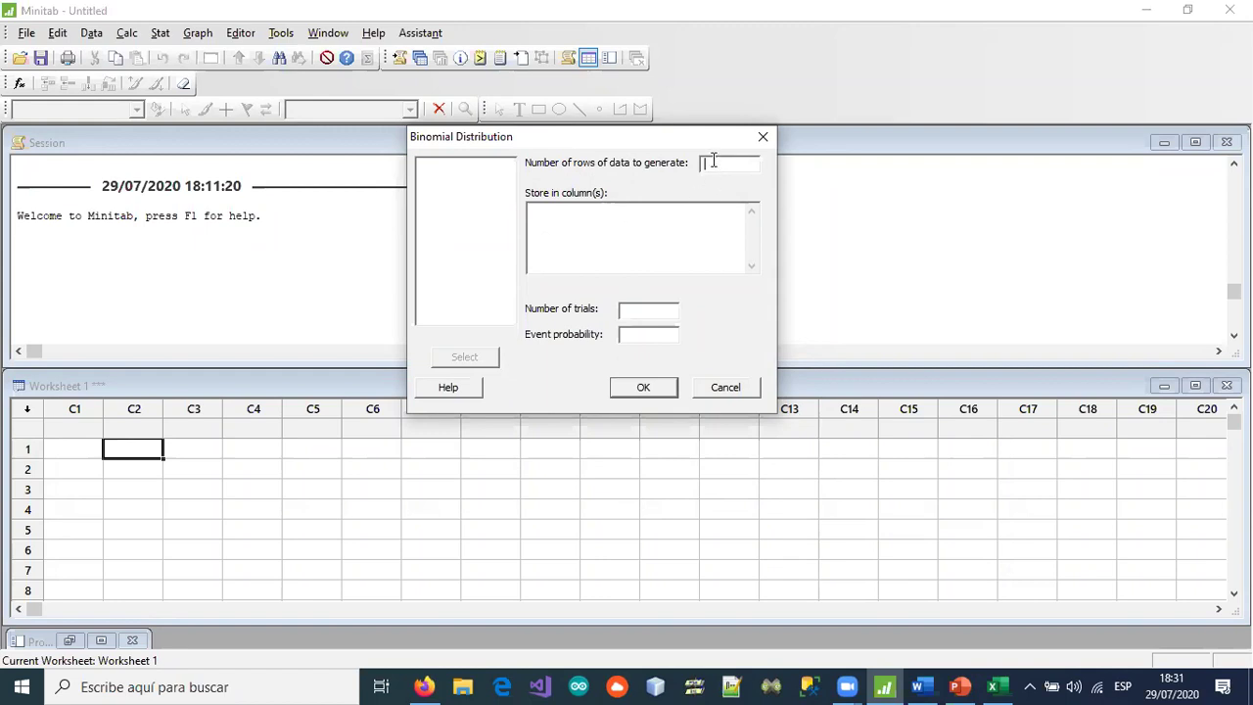
{"action": "type", "text": "200"}
{"action": "left_click", "coordinate": [699, 229]}
{"action": "type", "text": "C1"}
{"action": "left_click", "coordinate": [636, 311]}
{"action": "type", "text": "40"}
{"action": "left_click", "coordinate": [636, 334]}
{"action": "type", "text": "0,2"}
{"action": "left_click", "coordinate": [645, 391]}
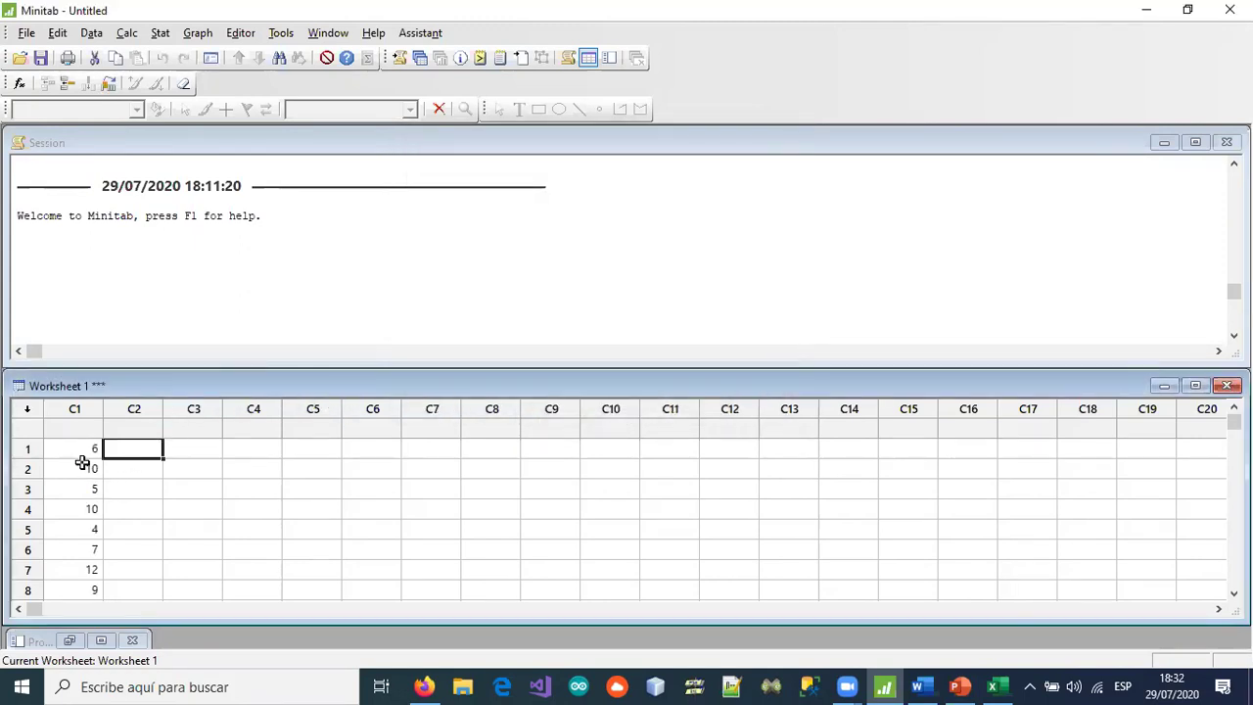
- Check the generated random values in column C1 from the first row down to row 200
{"action": "scroll", "coordinate": [83, 462], "scroll_direction": "down", "scroll_amount": 1}
{"action": "scroll", "coordinate": [82, 462], "scroll_direction": "down", "scroll_amount": 20}
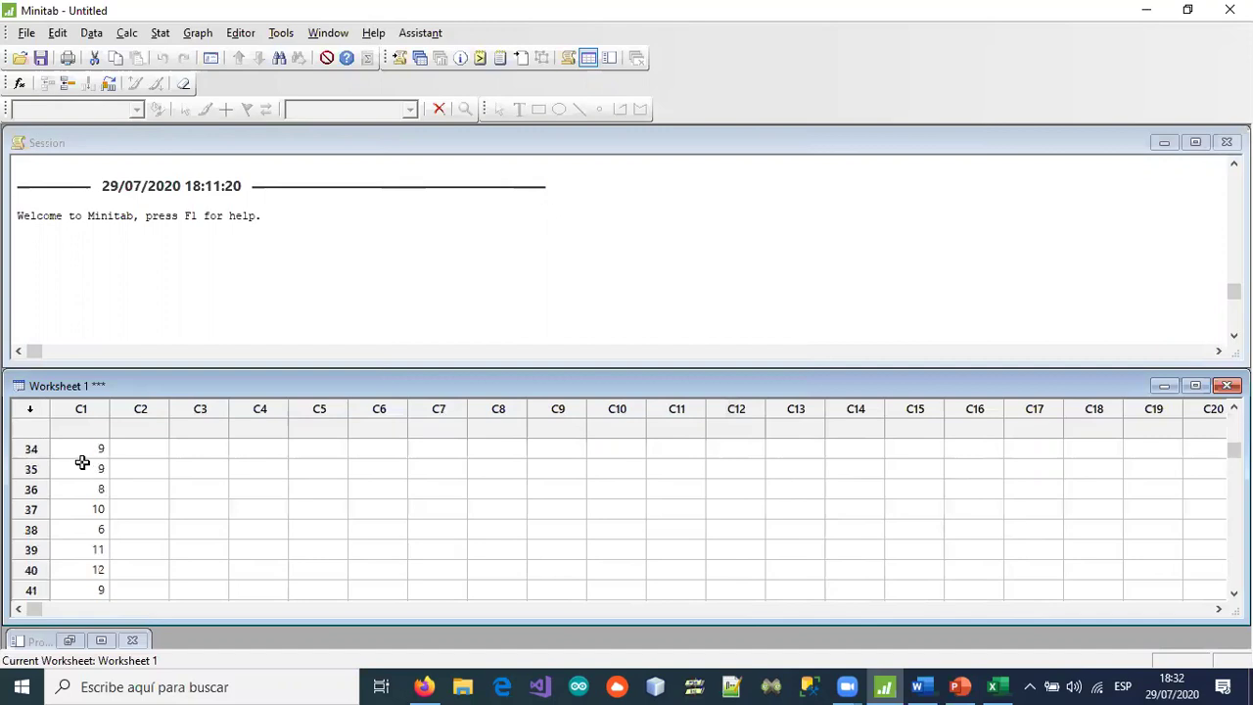
{"action": "left_click_drag", "start_coordinate": [1233, 473], "coordinate": [1234, 573]}
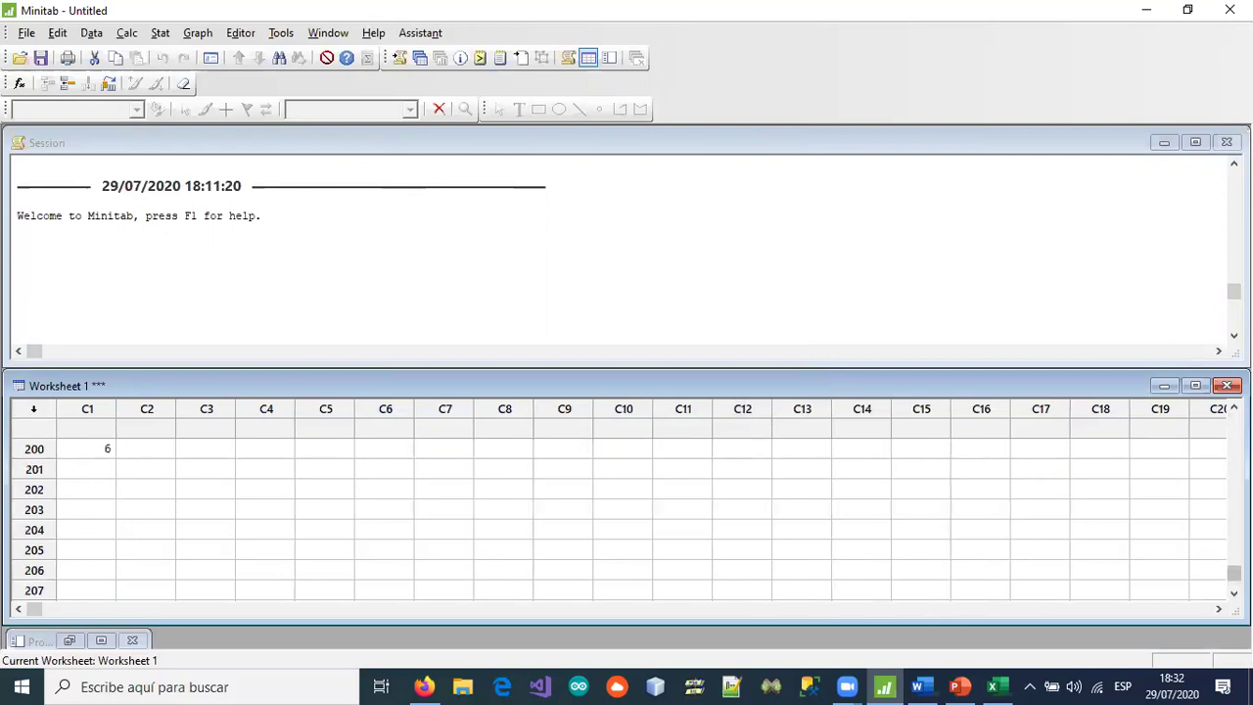
{"action": "left_click", "coordinate": [98, 451]}
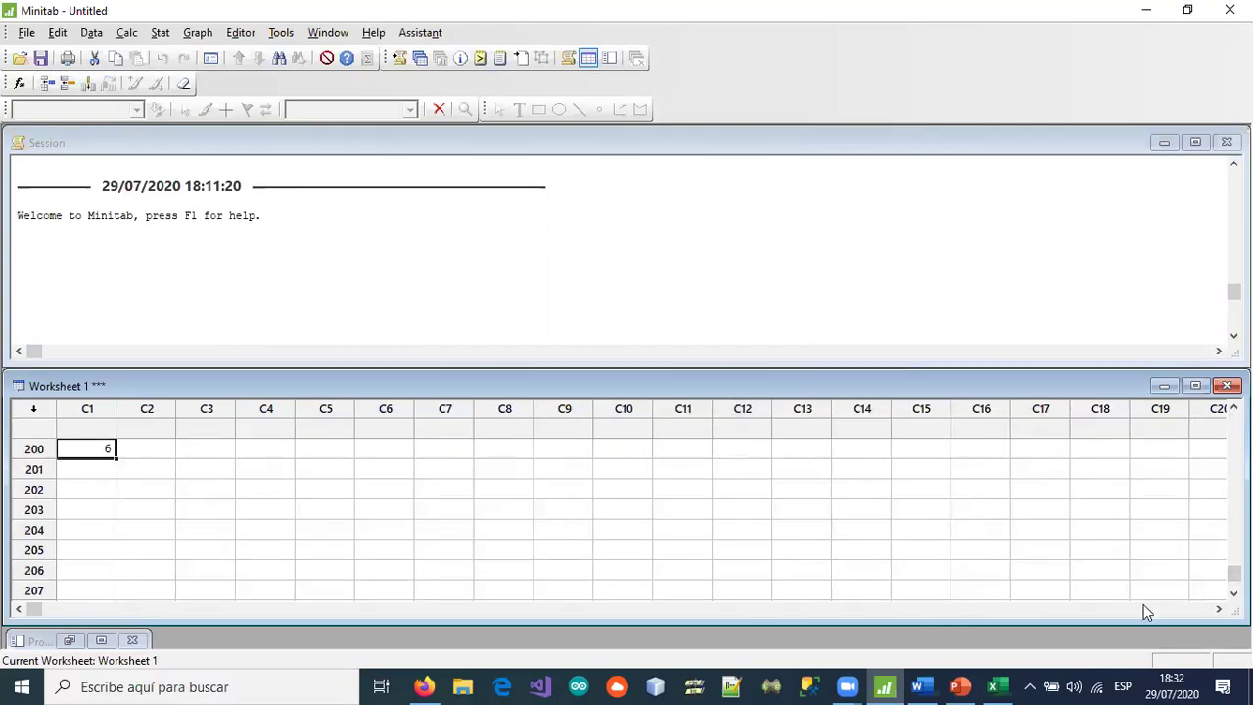
{"action": "left_click_drag", "start_coordinate": [1233, 572], "coordinate": [1233, 419]}
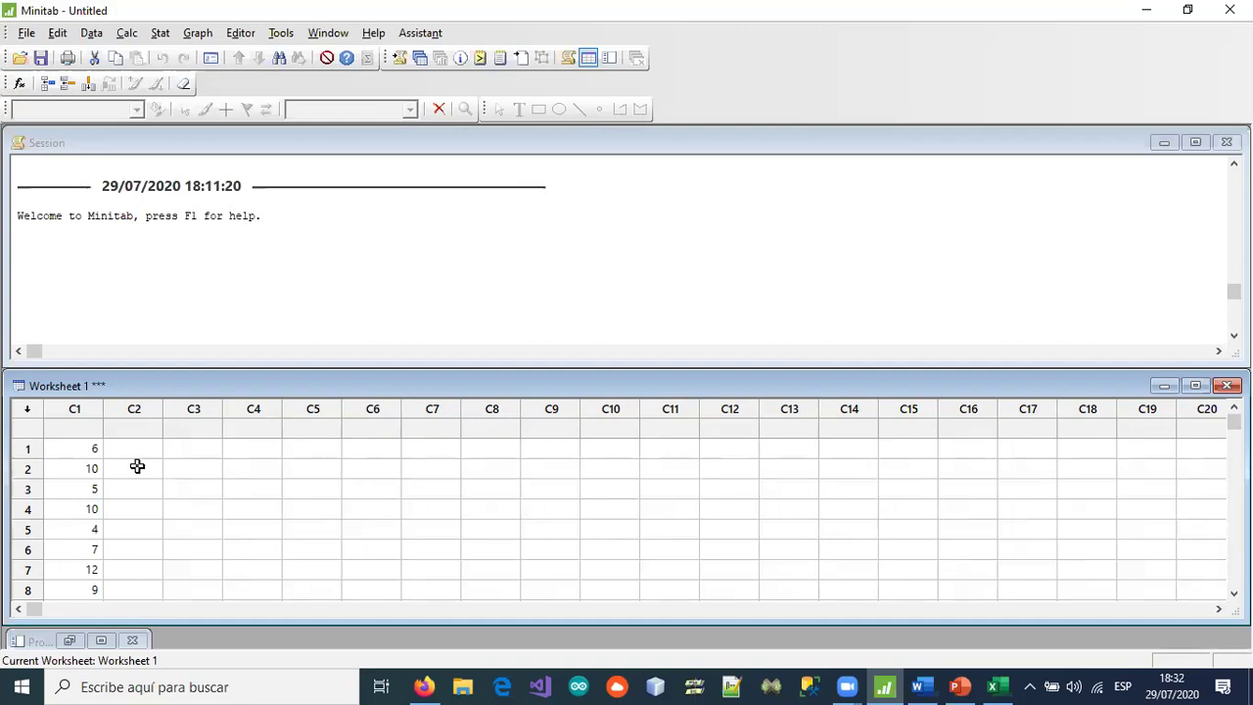
- Calculate binomial probabilities for input column C1 with 40 trials and event probability 0,2, storing them in C2
{"action": "left_click", "coordinate": [85, 449]}
{"action": "left_click", "coordinate": [126, 33]}
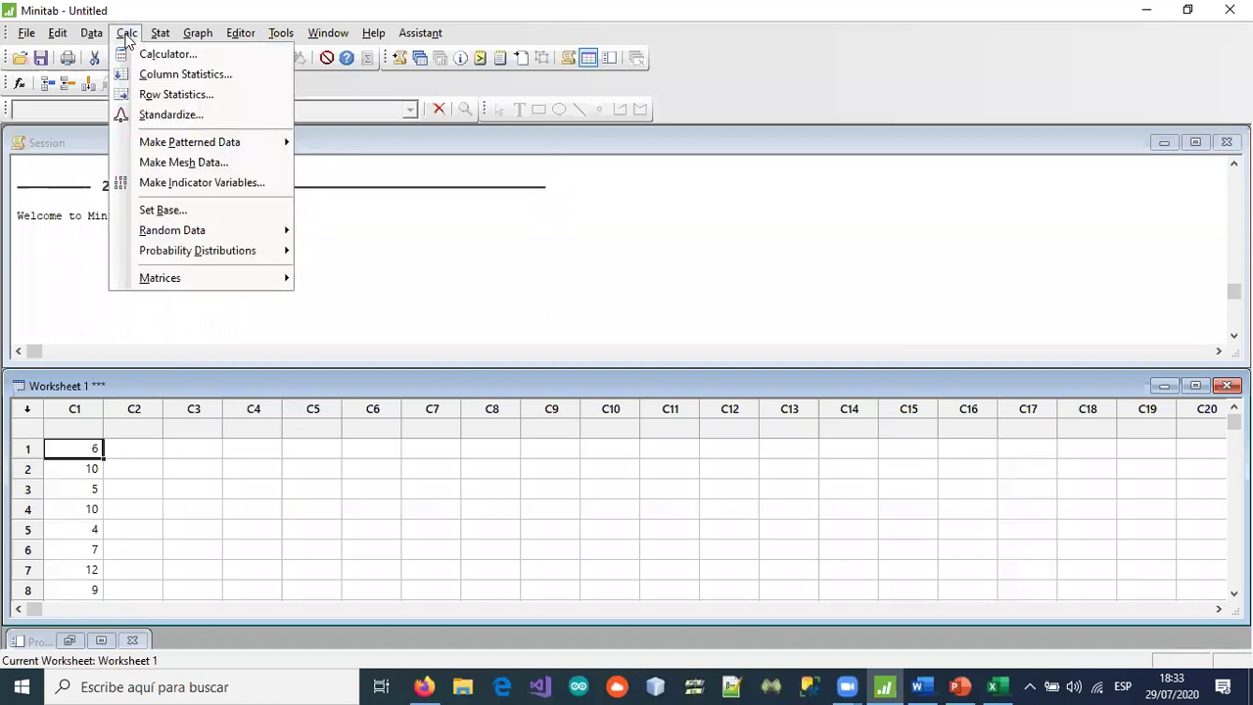
{"action": "mouse_move", "coordinate": [225, 251]}
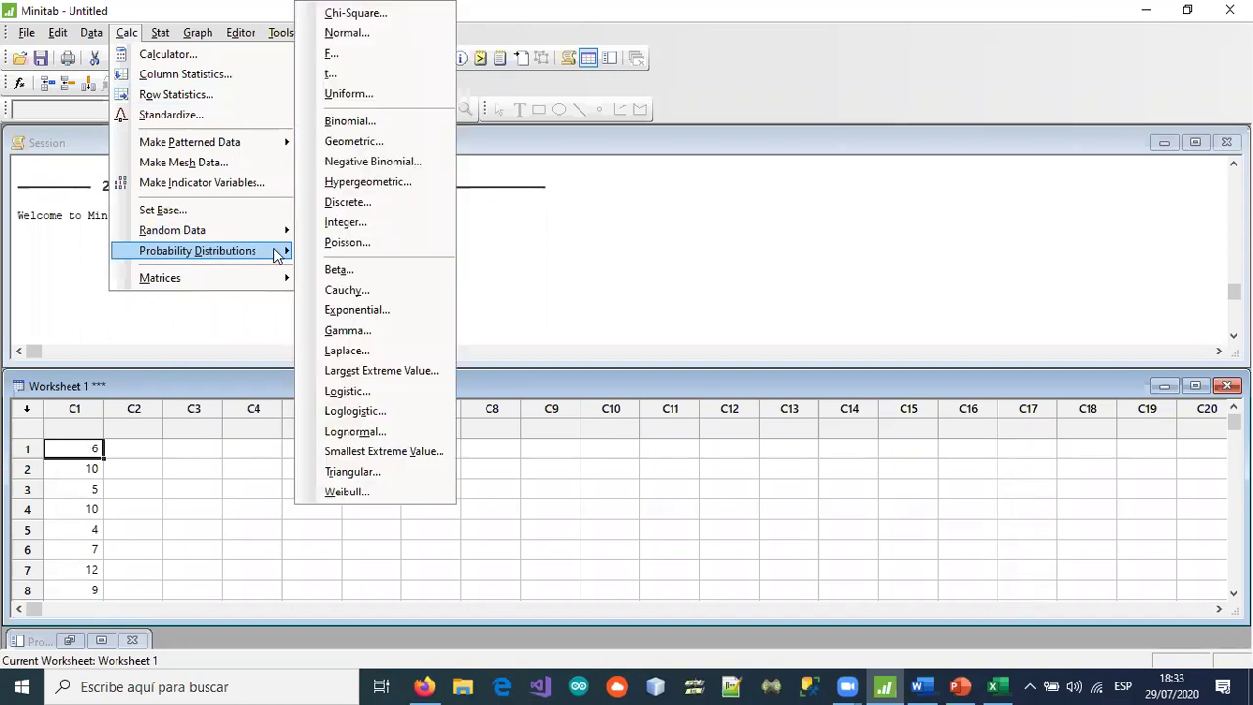
{"action": "left_click", "coordinate": [344, 120]}
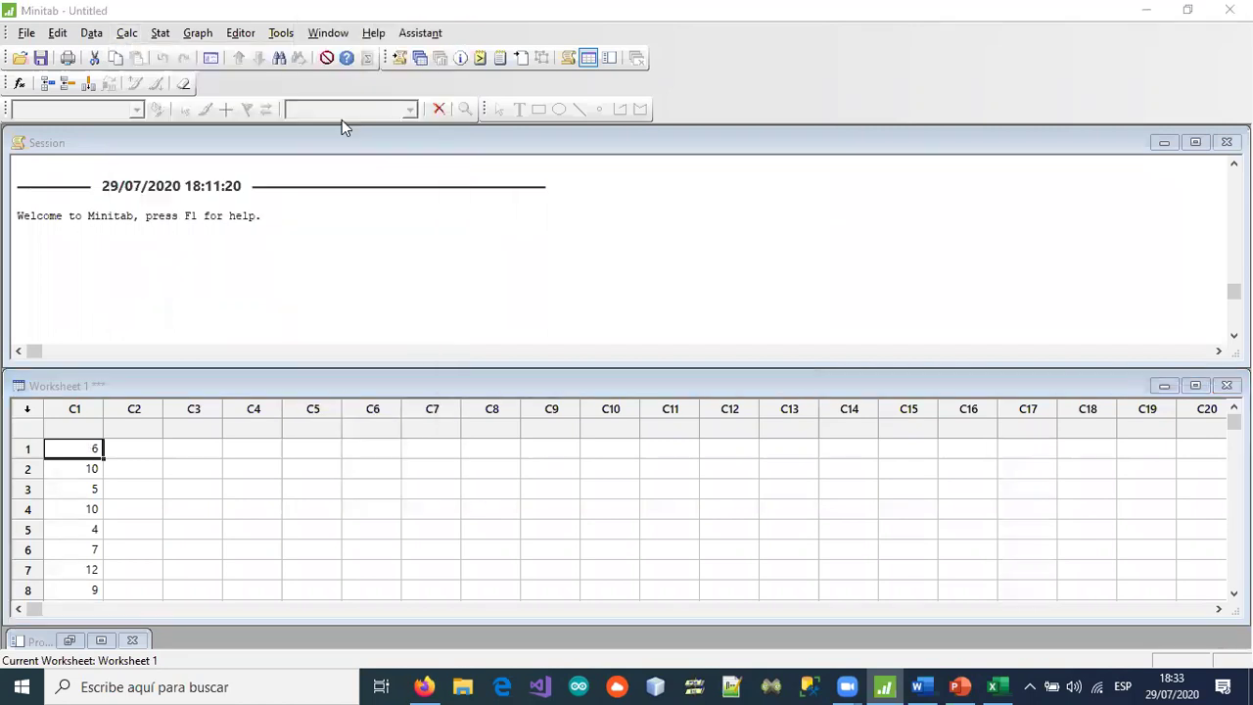
{"action": "left_click_drag", "start_coordinate": [607, 200], "coordinate": [582, 158]}
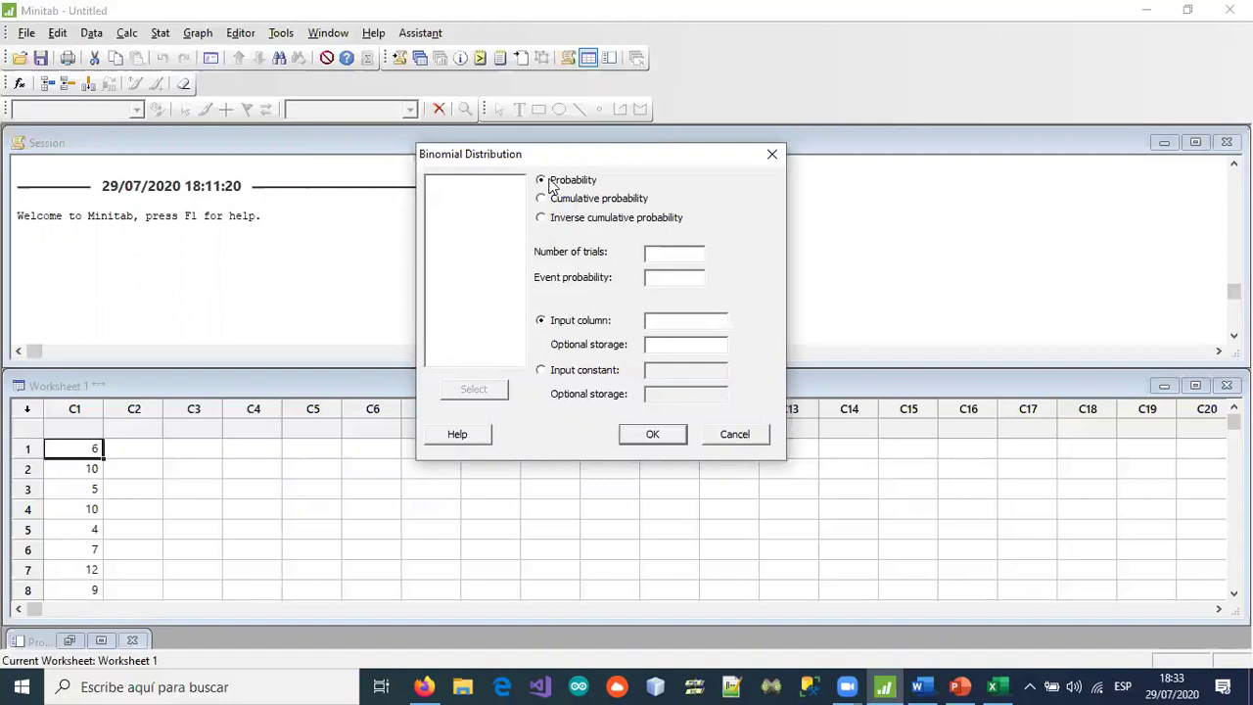
{"action": "left_click", "coordinate": [659, 283]}
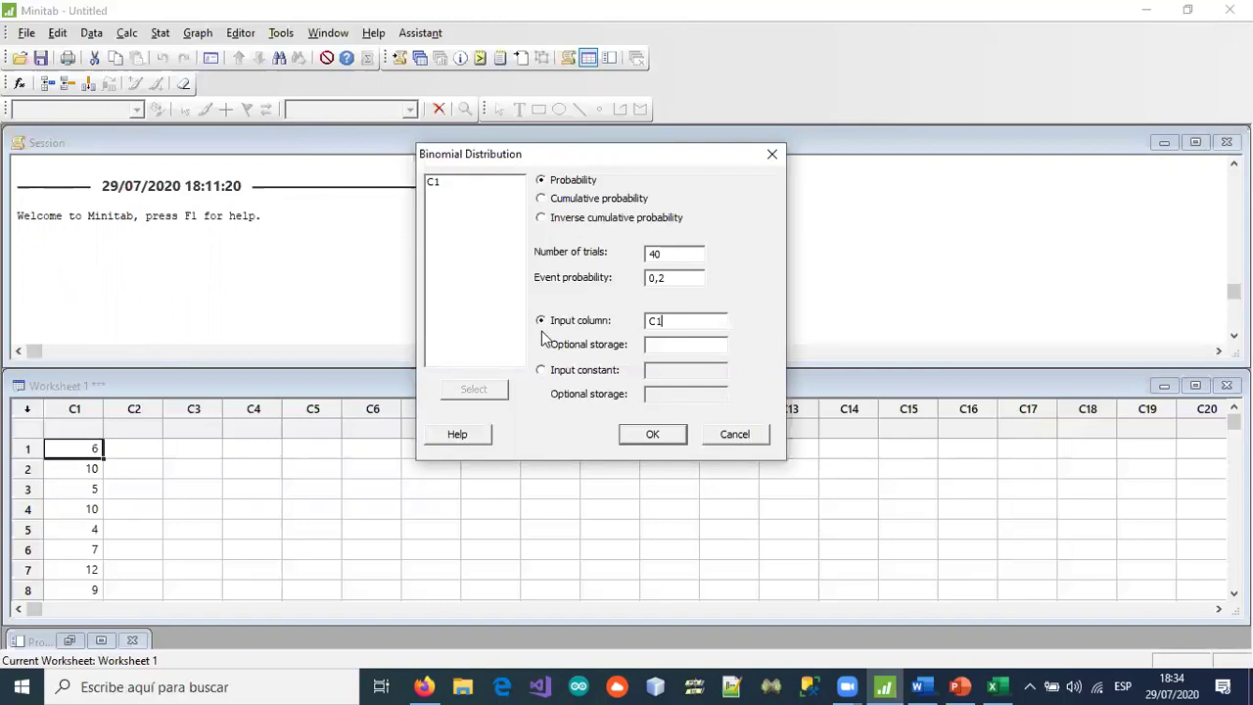
{"action": "key", "text": "Tab"}
{"action": "type", "text": "C2"}
{"action": "left_click", "coordinate": [649, 434]}
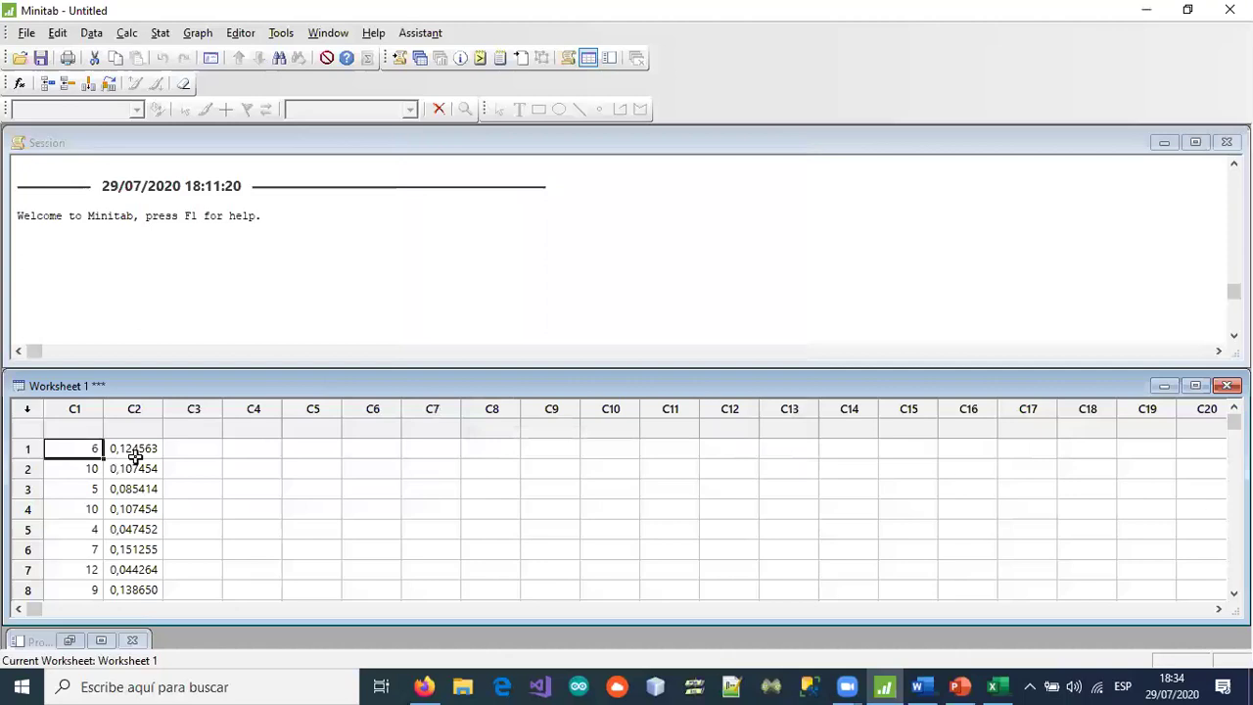
- Review the calculated probabilities in column C2 beside the C1 values through row 200
{"action": "left_click", "coordinate": [134, 527]}
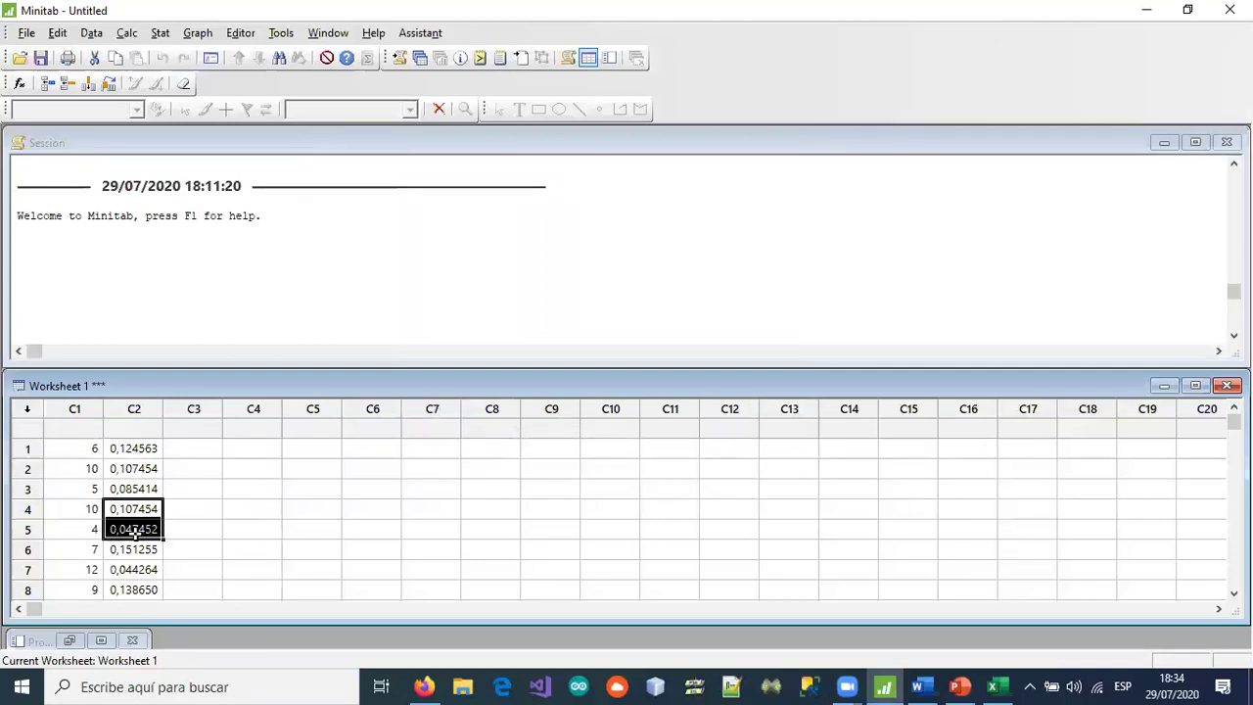
{"action": "left_click", "coordinate": [204, 527]}
{"action": "scroll", "coordinate": [137, 514], "scroll_direction": "down", "scroll_amount": 14}
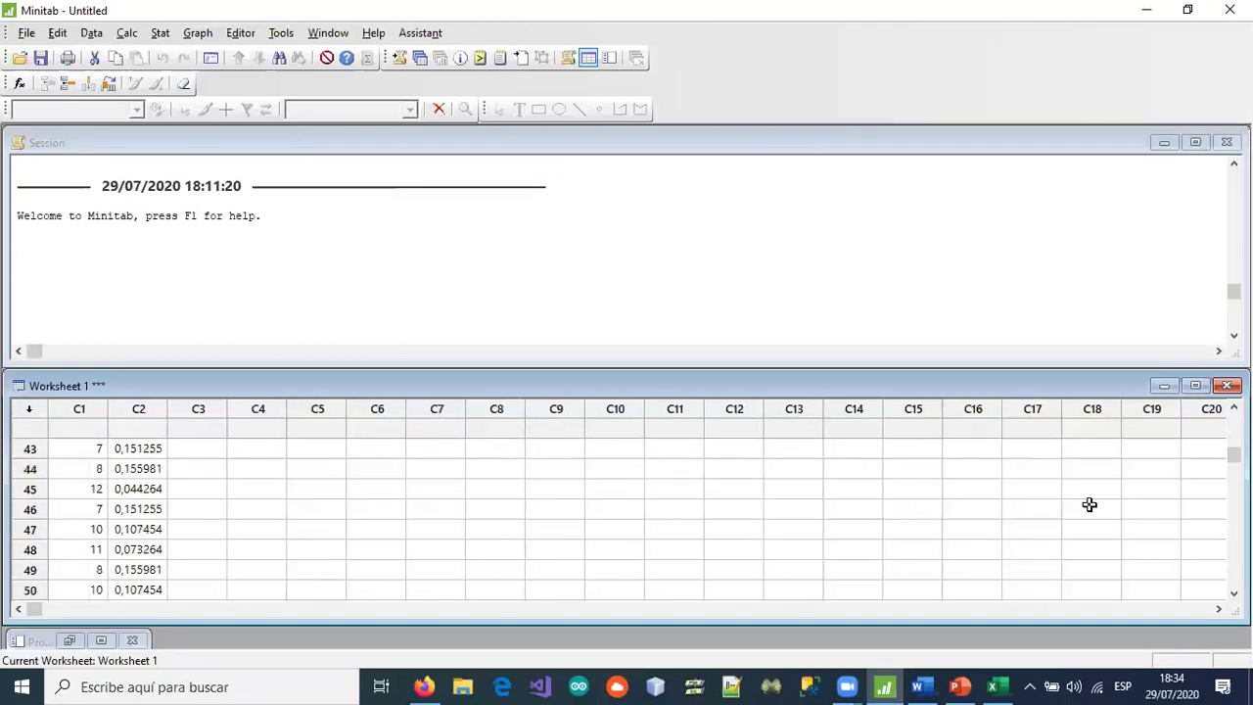
{"action": "left_click_drag", "start_coordinate": [1234, 454], "coordinate": [1234, 576]}
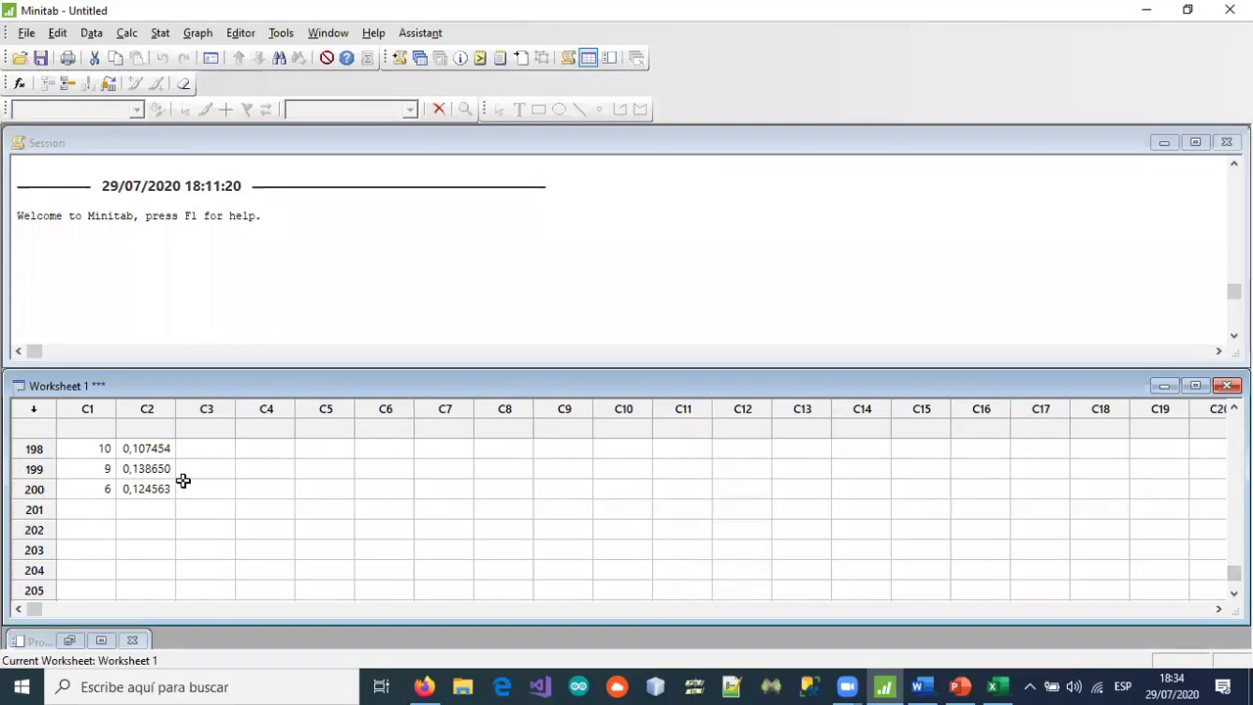
{"action": "left_click_drag", "start_coordinate": [1234, 573], "coordinate": [1234, 422]}
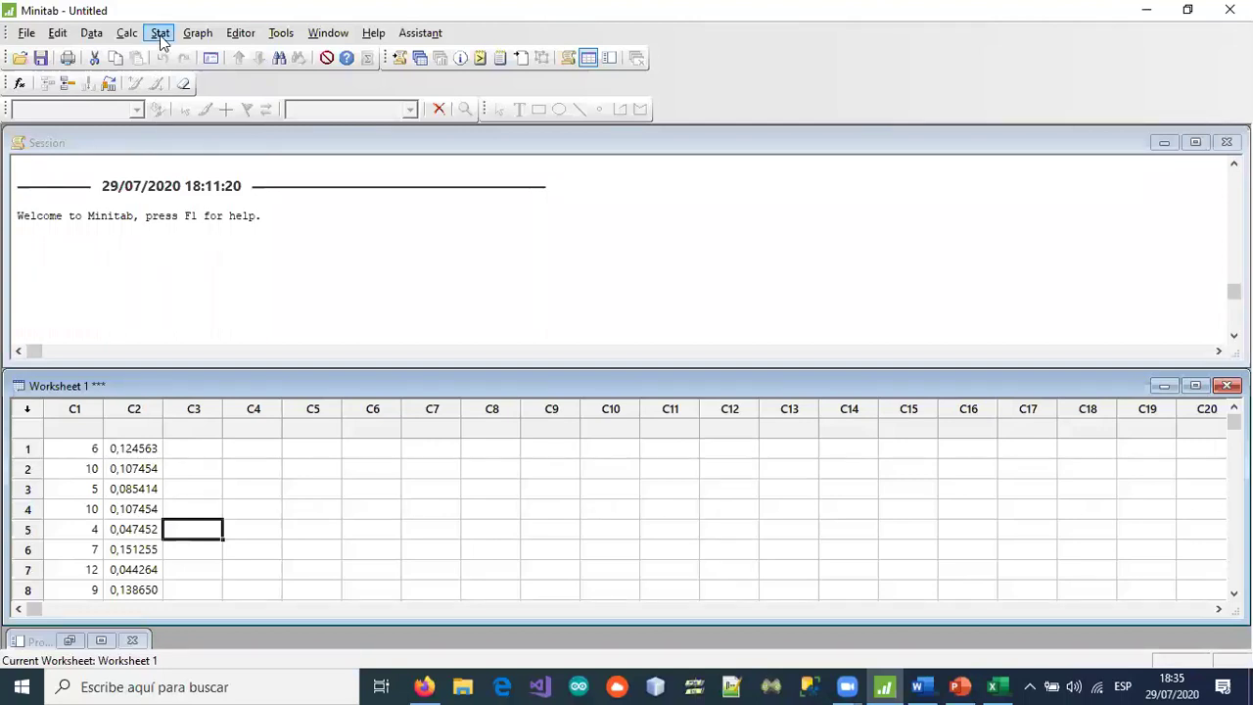
- Create a simple histogram of column C2 and move its graph window clear of the C1 and C2 data
{"action": "left_click", "coordinate": [195, 35]}
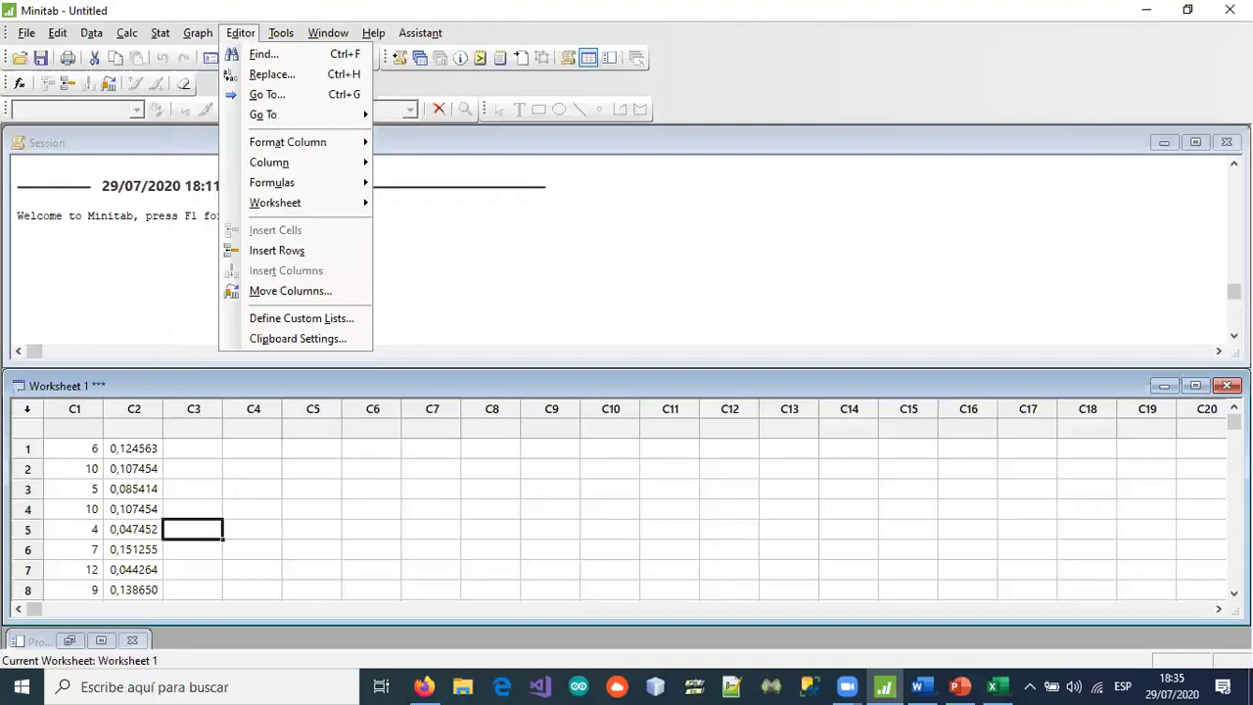
{"action": "left_click", "coordinate": [626, 14]}
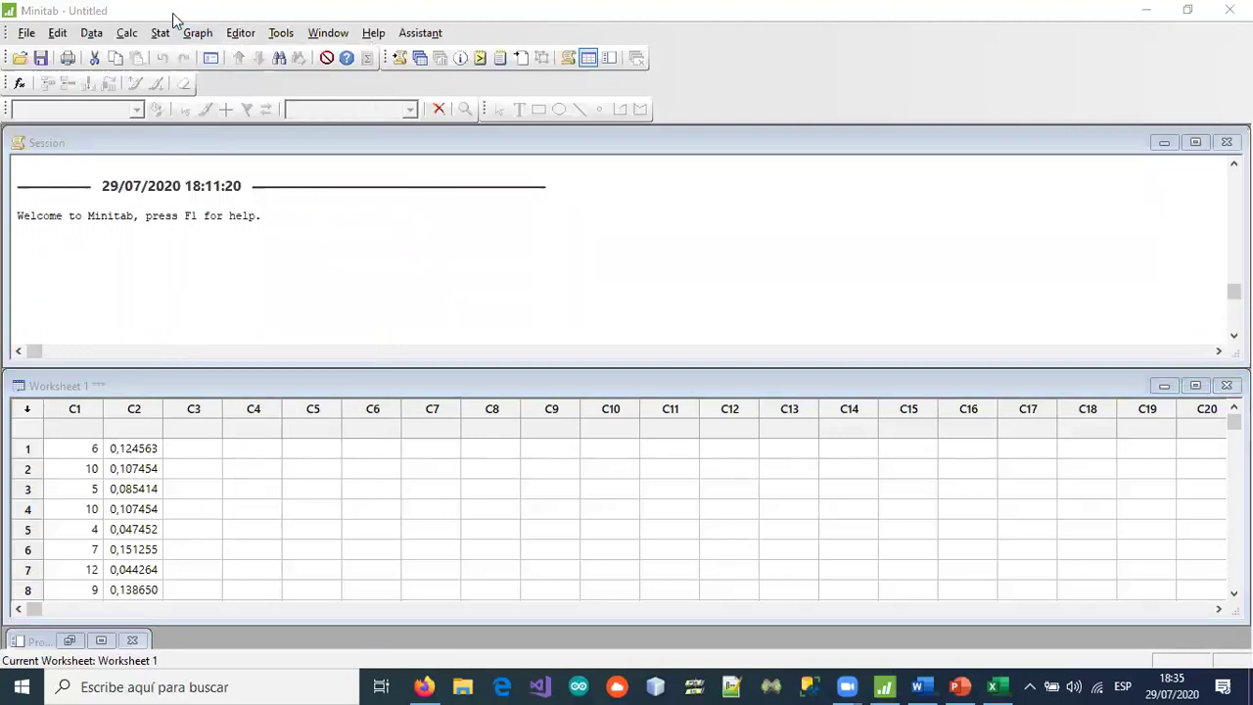
{"action": "left_click", "coordinate": [195, 33]}
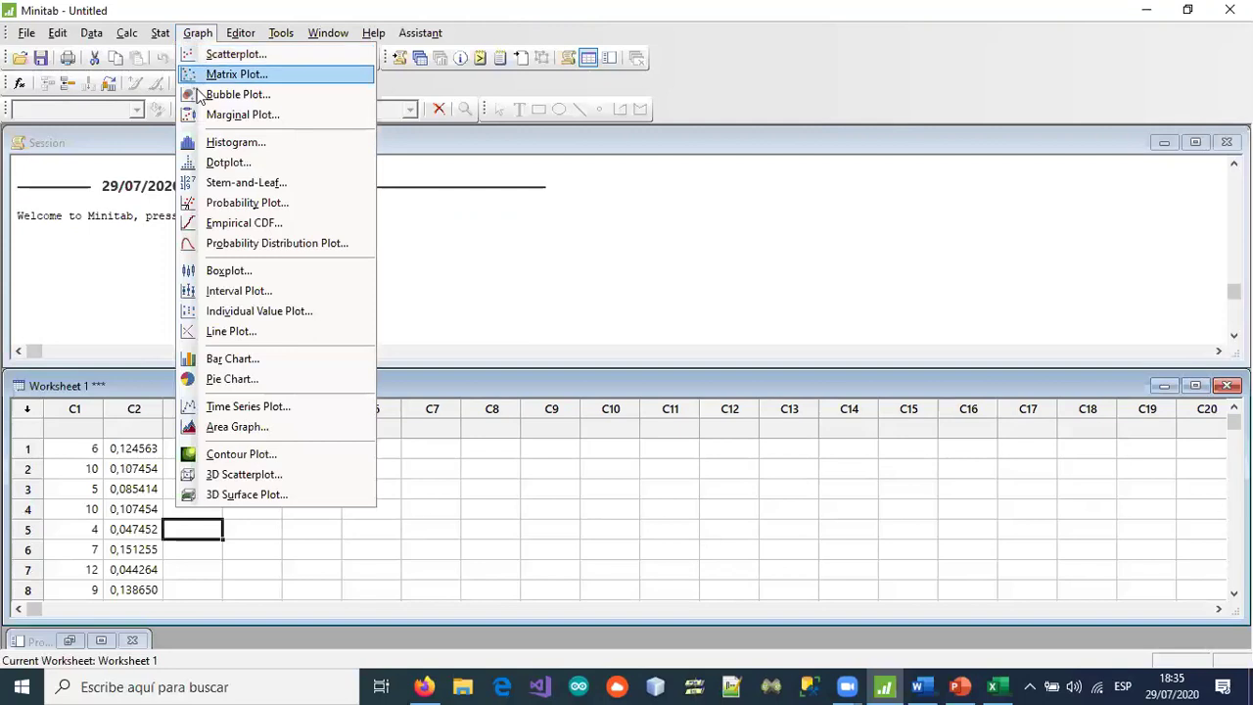
{"action": "left_click", "coordinate": [235, 142]}
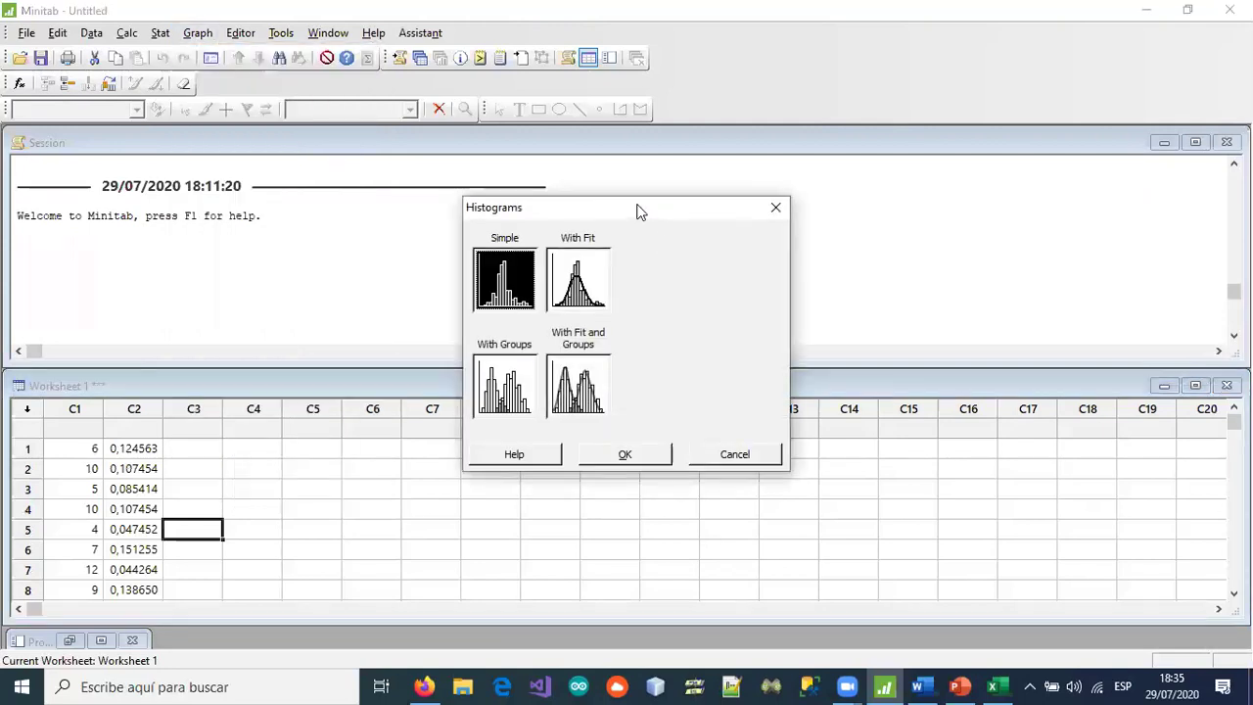
{"action": "left_click_drag", "start_coordinate": [639, 212], "coordinate": [793, 128]}
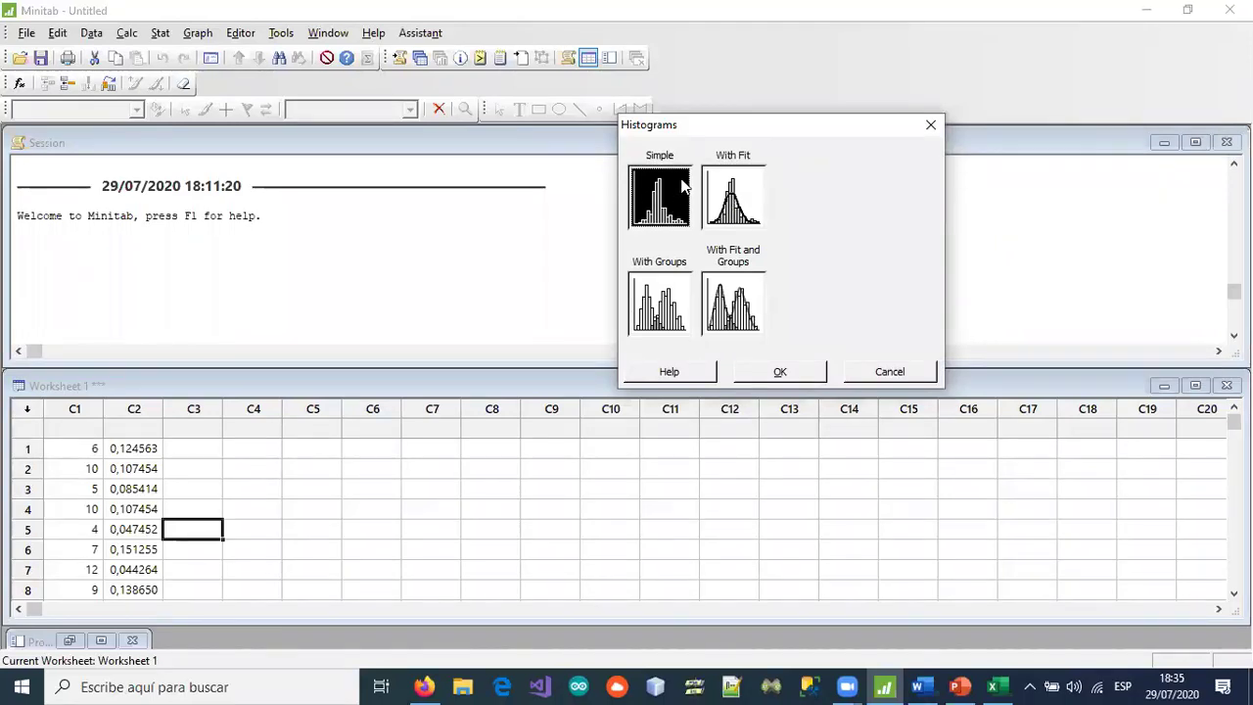
{"action": "left_click", "coordinate": [759, 374]}
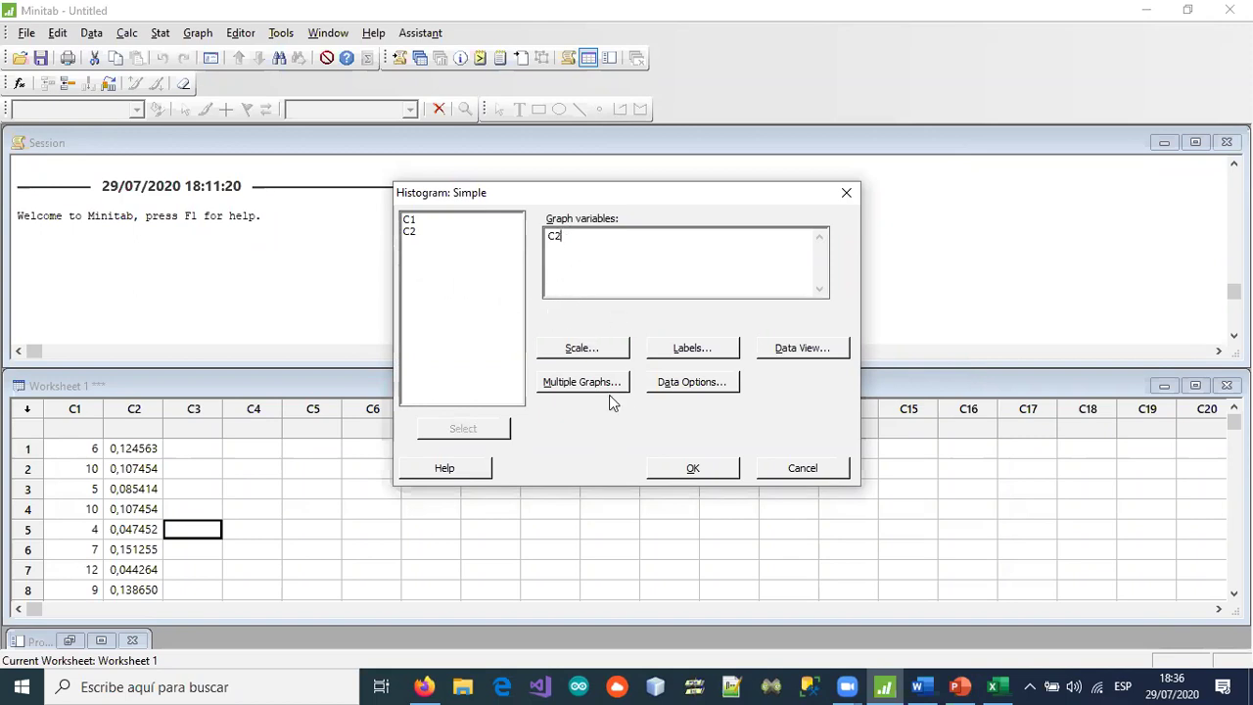
{"action": "left_click", "coordinate": [689, 469]}
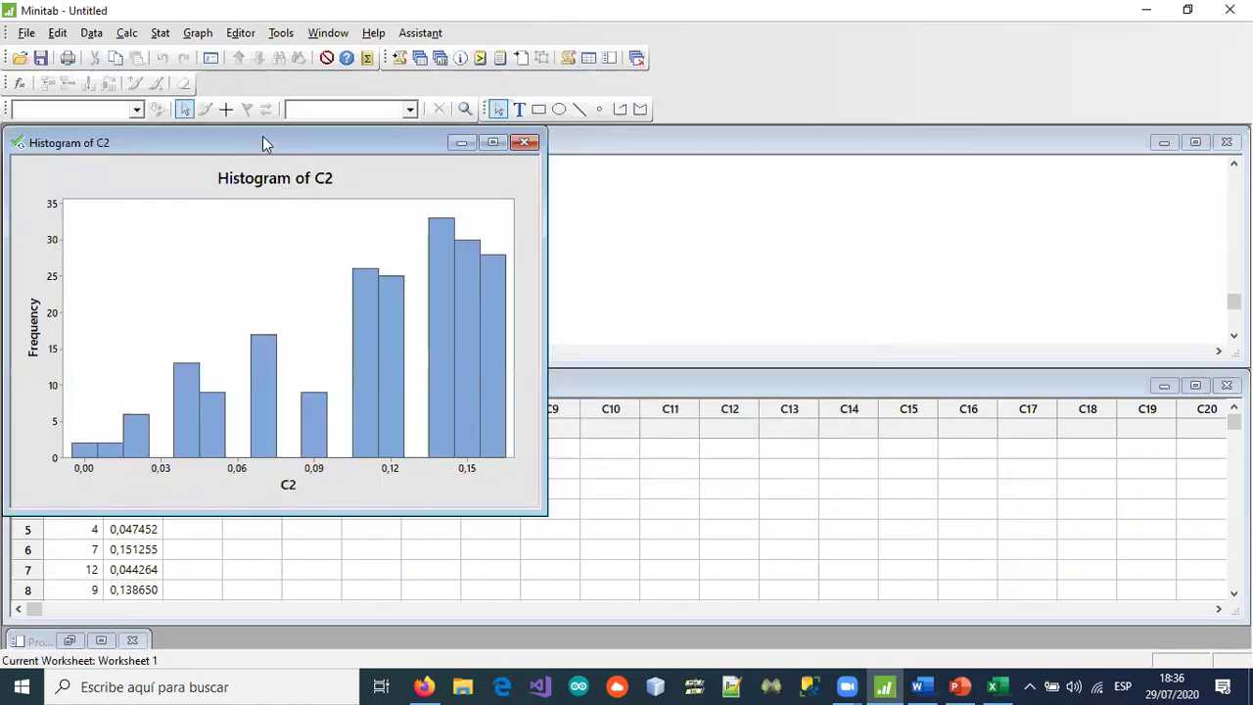
{"action": "left_click_drag", "start_coordinate": [263, 143], "coordinate": [908, 131]}
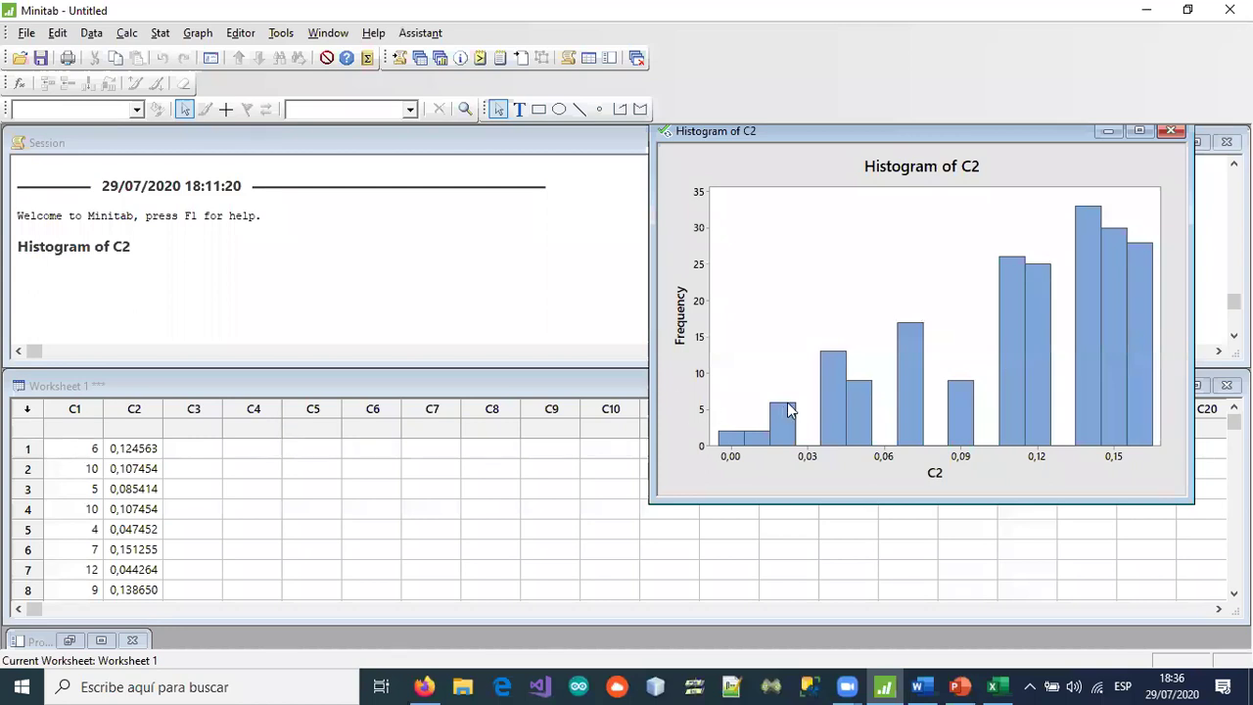
{"action": "left_click_drag", "start_coordinate": [892, 136], "coordinate": [906, 161]}
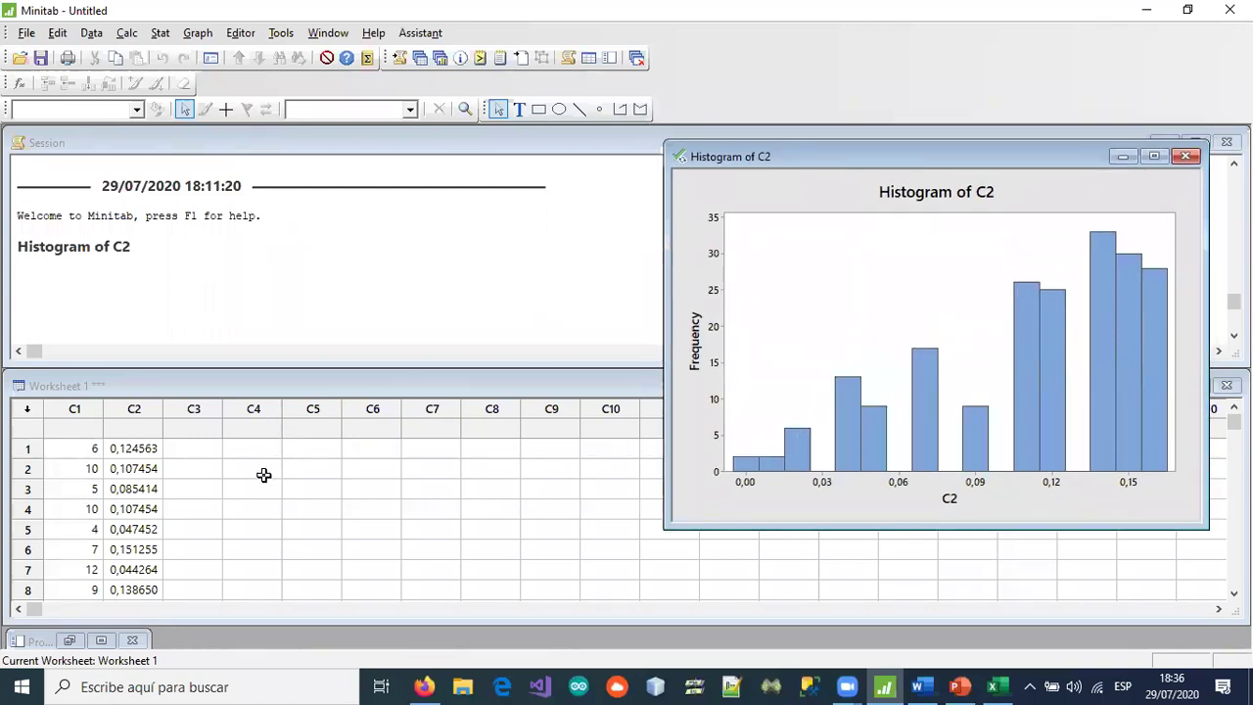
- Create a View Single probability distribution plot for a binomial distribution with 40 trials and event probability 0,2
{"action": "left_click", "coordinate": [195, 34]}
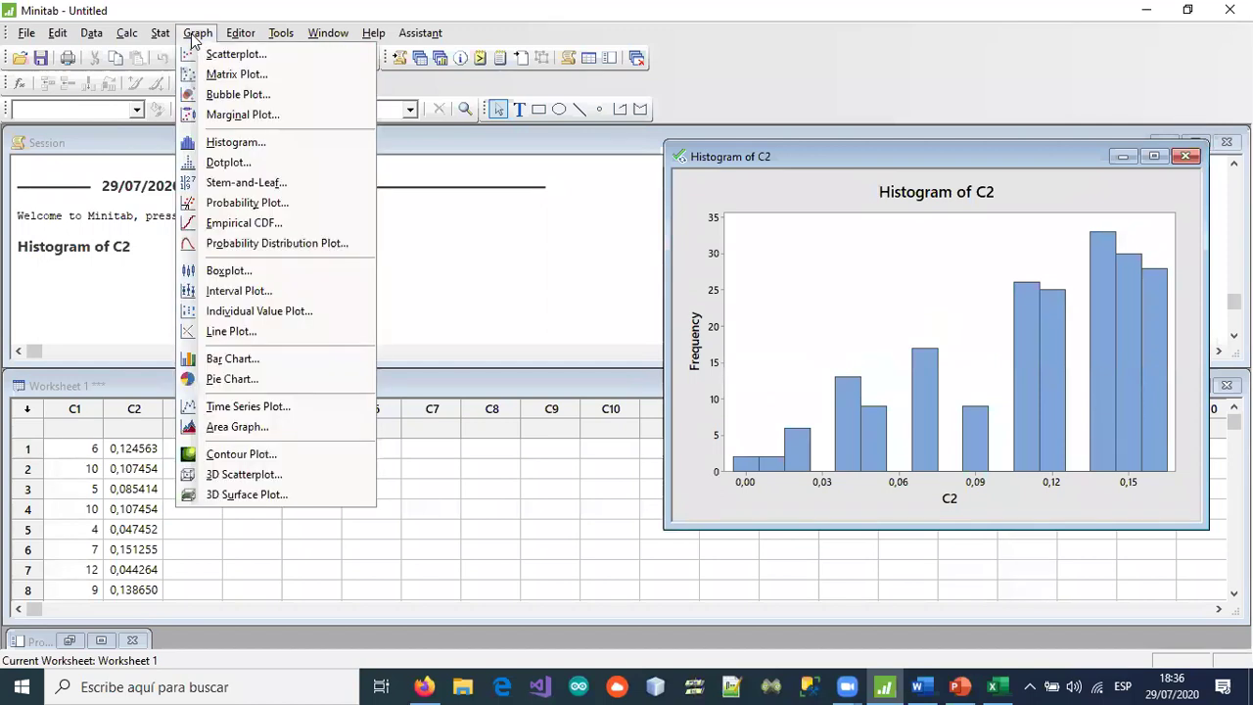
{"action": "left_click", "coordinate": [271, 244]}
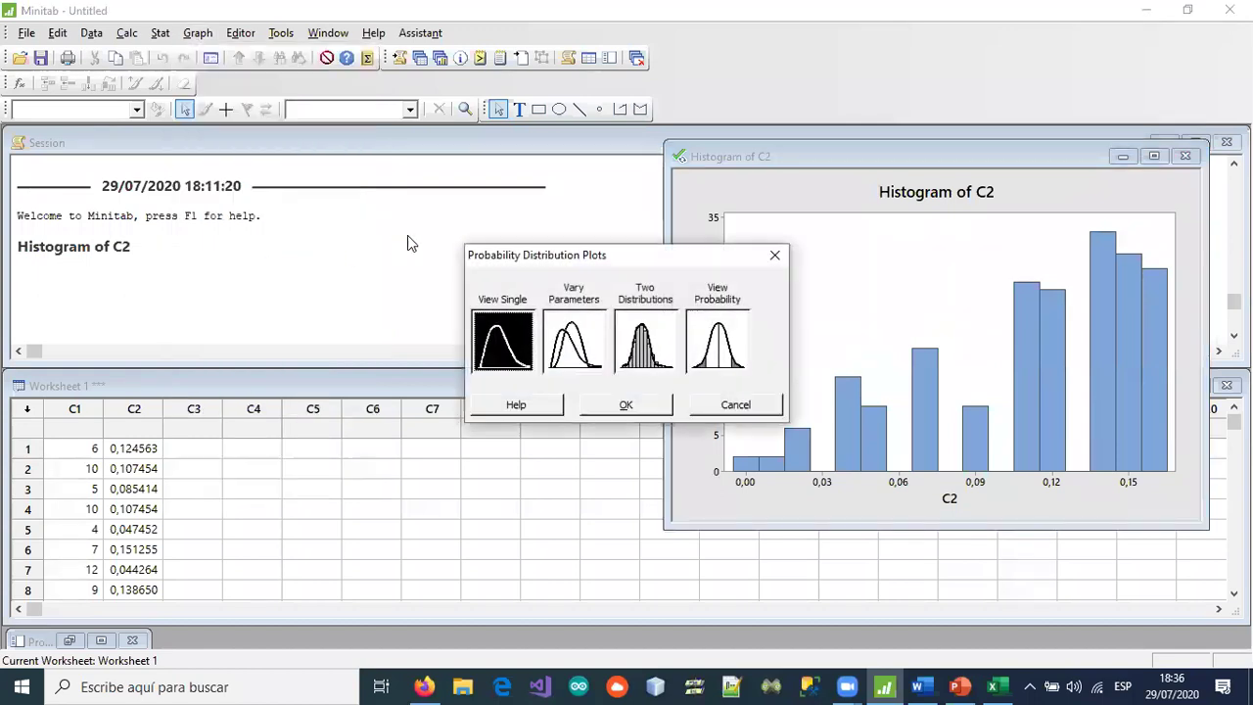
{"action": "left_click_drag", "start_coordinate": [616, 253], "coordinate": [341, 130]}
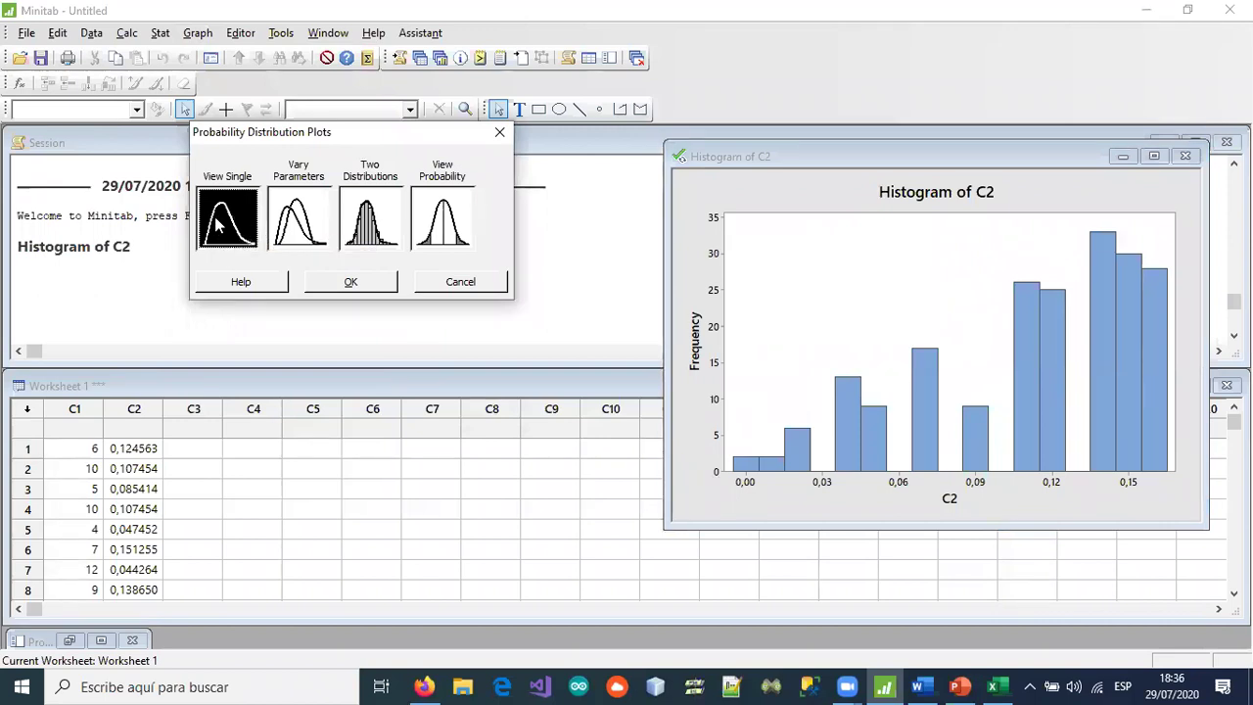
{"action": "left_click", "coordinate": [328, 284]}
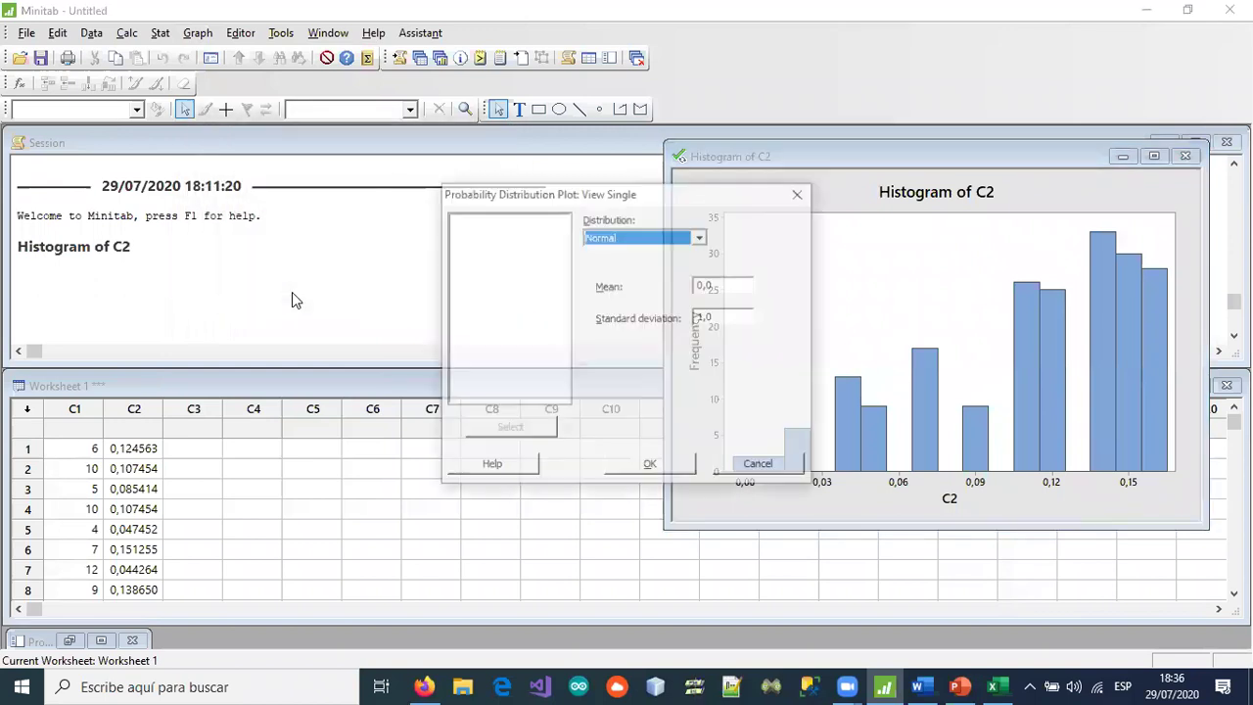
{"action": "left_click_drag", "start_coordinate": [656, 203], "coordinate": [362, 130]}
{"action": "left_click", "coordinate": [405, 164]}
{"action": "scroll", "coordinate": [398, 277], "scroll_direction": "up", "scroll_amount": 1}
{"action": "scroll", "coordinate": [394, 269], "scroll_direction": "up", "scroll_amount": 2}
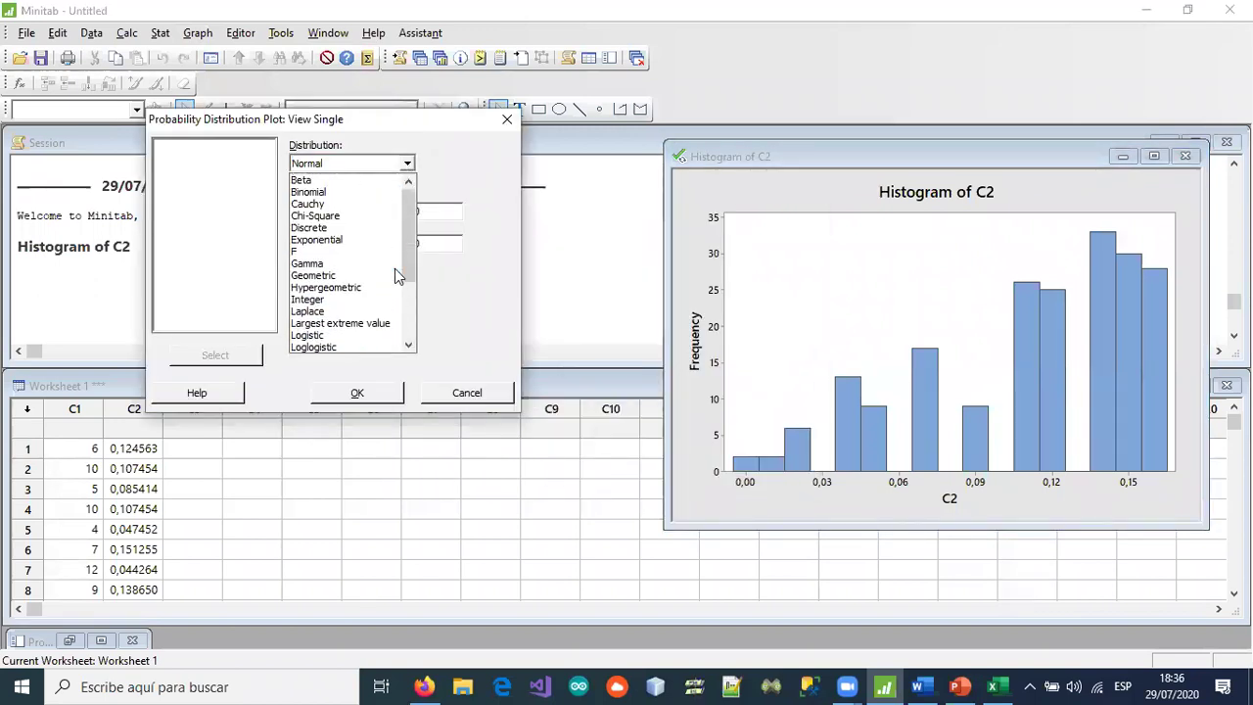
{"action": "left_click", "coordinate": [336, 193]}
{"action": "left_click", "coordinate": [423, 210]}
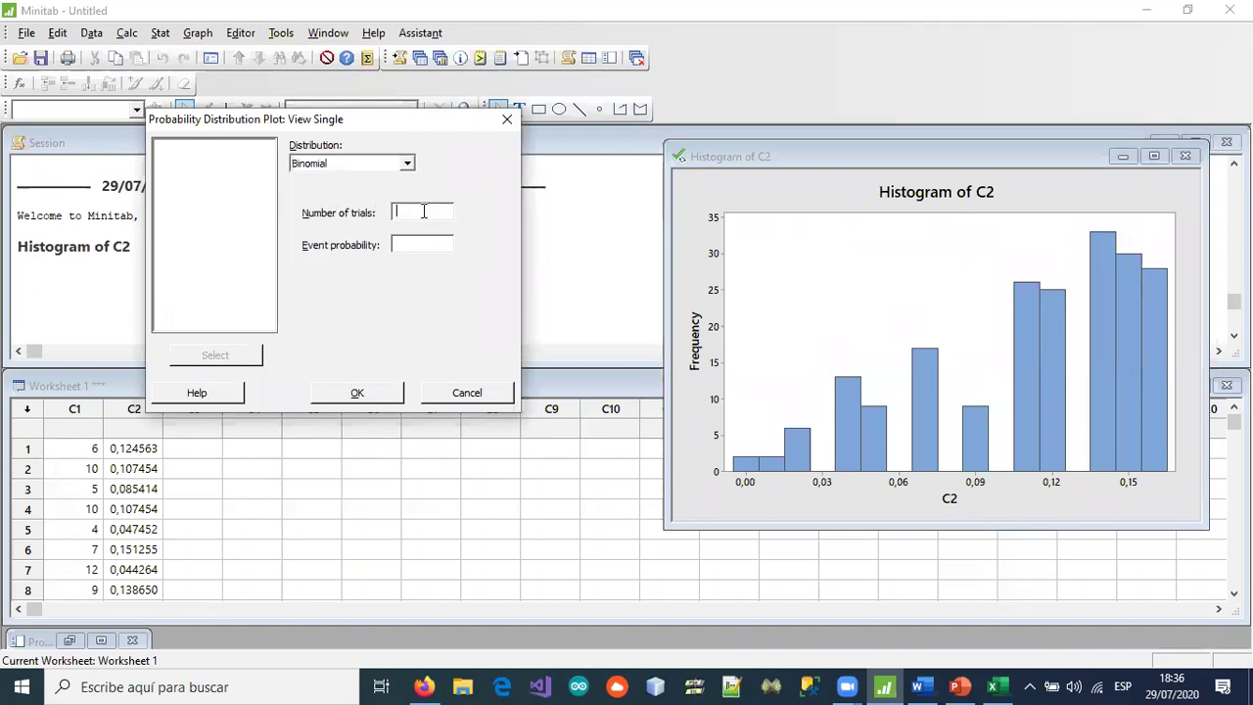
{"action": "type", "text": "40"}
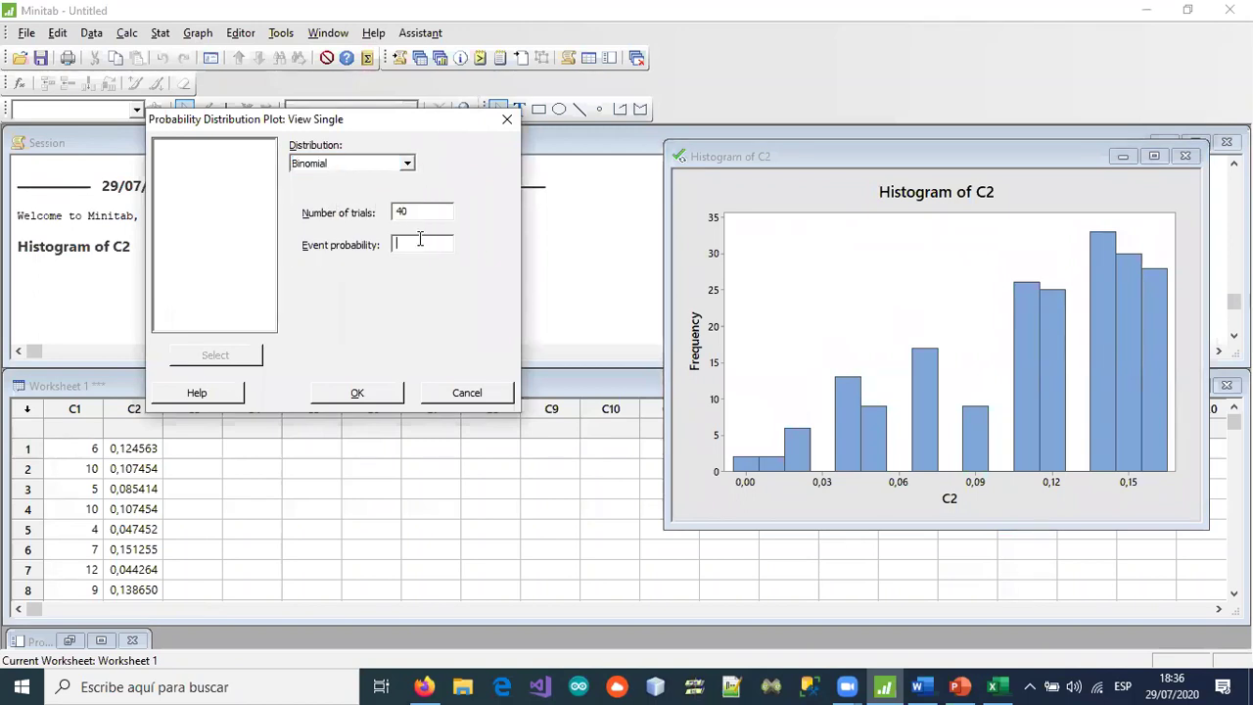
{"action": "left_click", "coordinate": [420, 238]}
{"action": "type", "text": "0,2"}
{"action": "left_click", "coordinate": [354, 395]}
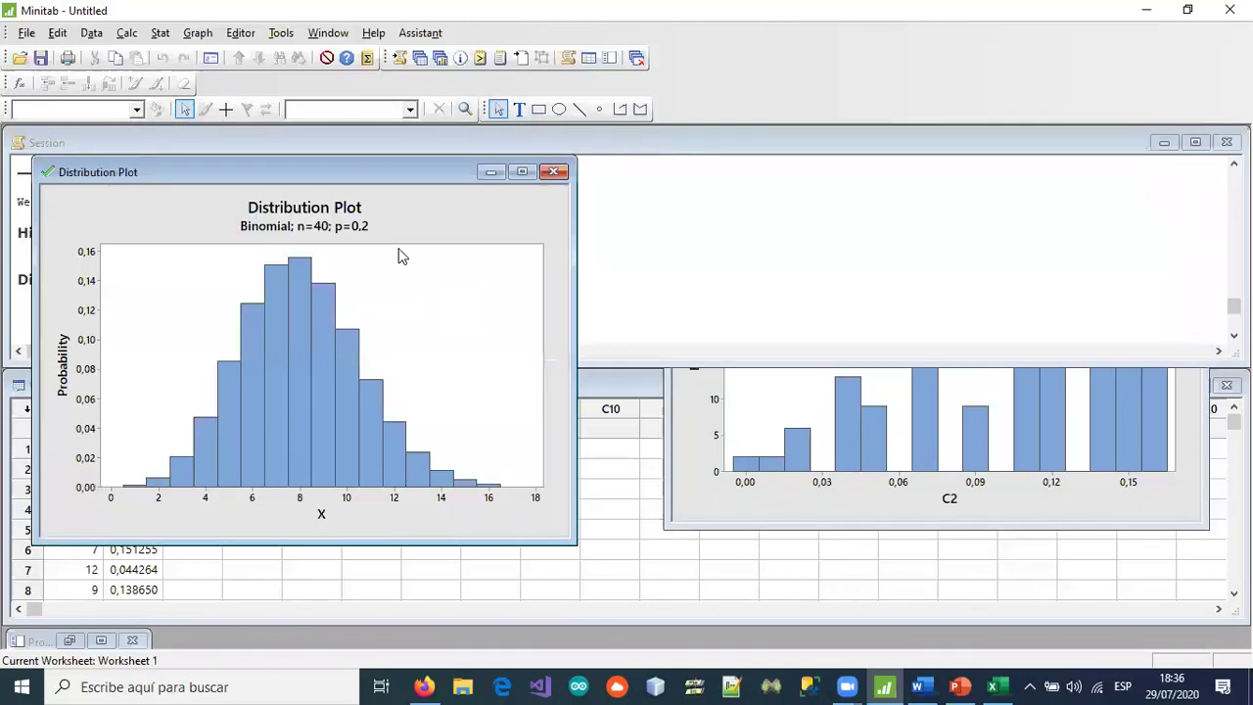
- Align the distribution plot beside the histogram of C2 for comparison, and close the histogram without saving it
{"action": "left_click_drag", "start_coordinate": [351, 168], "coordinate": [416, 140]}
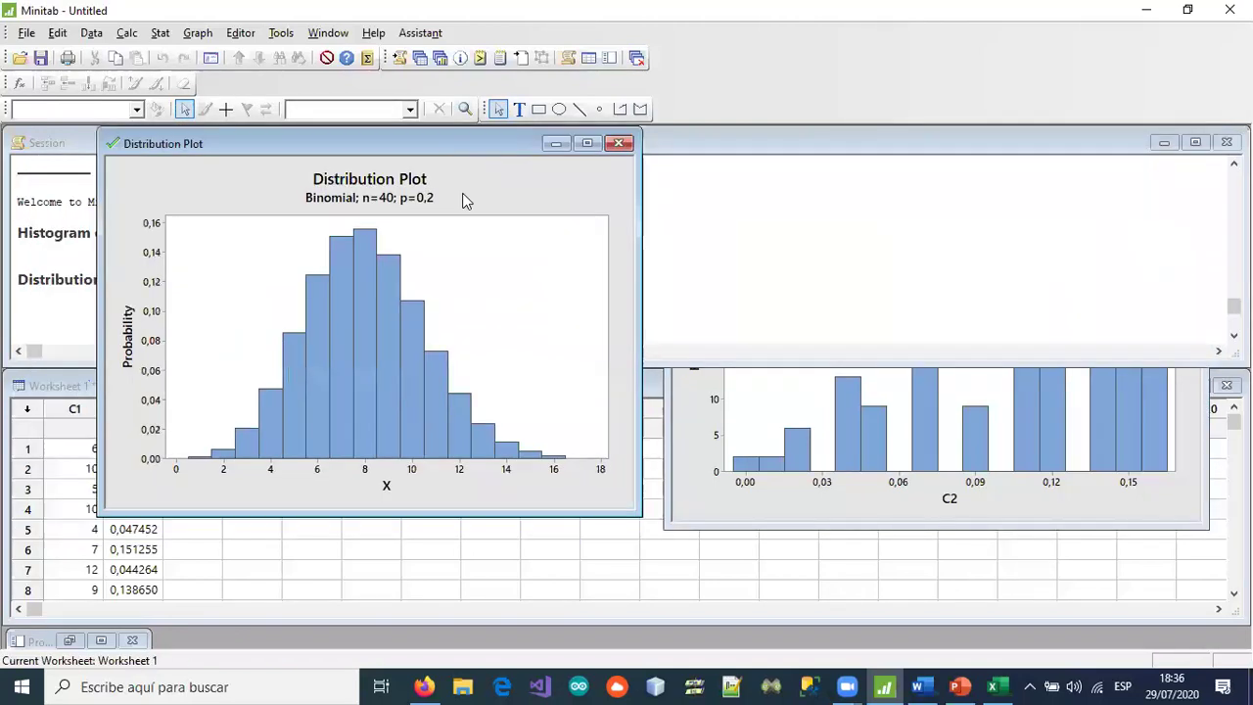
{"action": "left_click", "coordinate": [705, 490]}
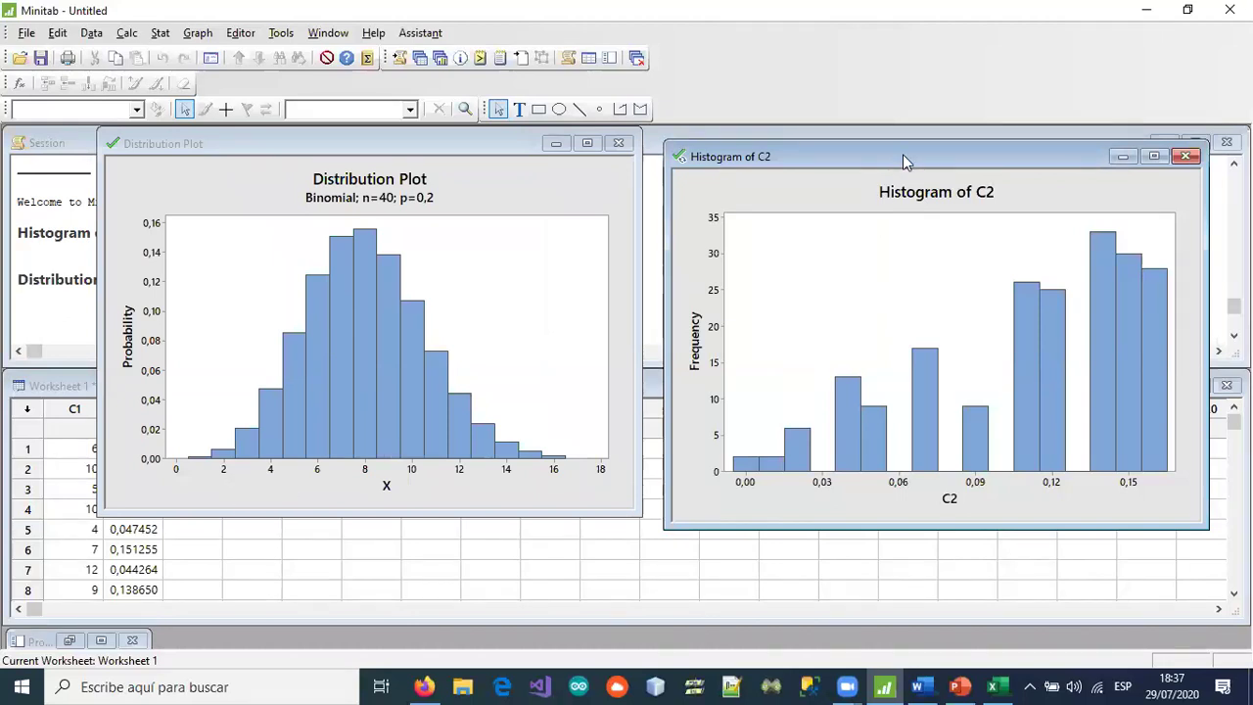
{"action": "left_click_drag", "start_coordinate": [903, 154], "coordinate": [894, 143]}
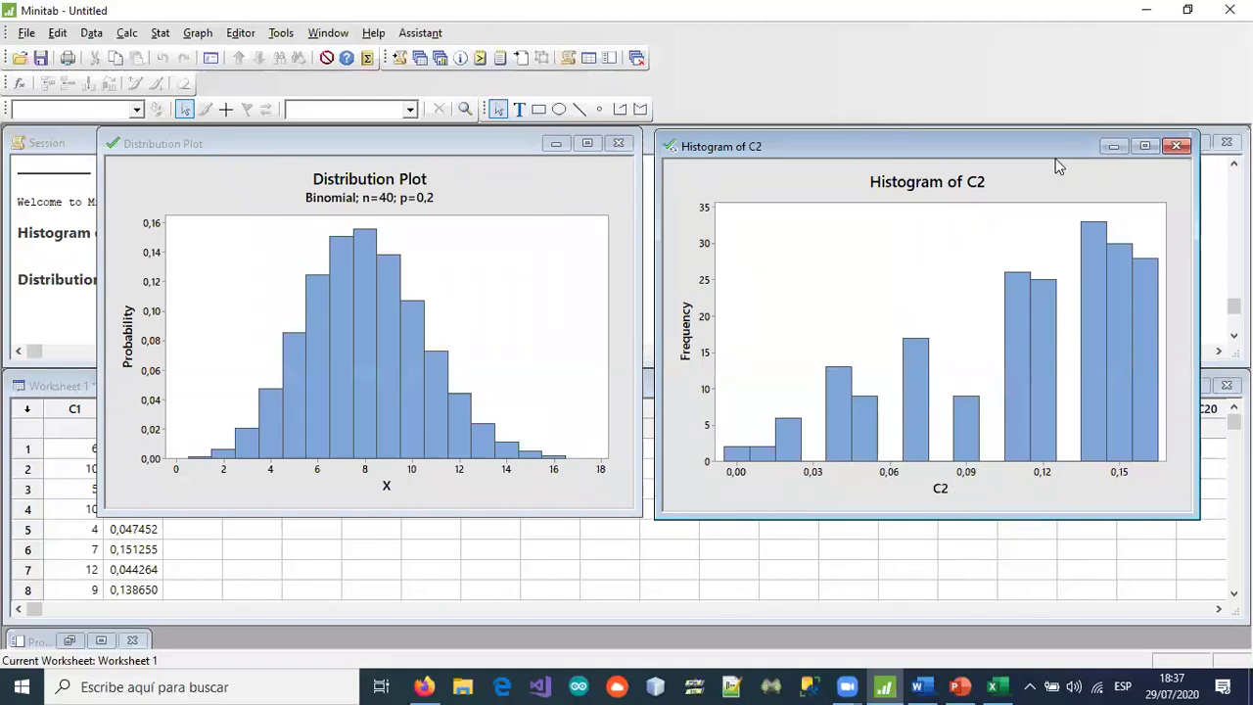
{"action": "left_click", "coordinate": [1176, 146]}
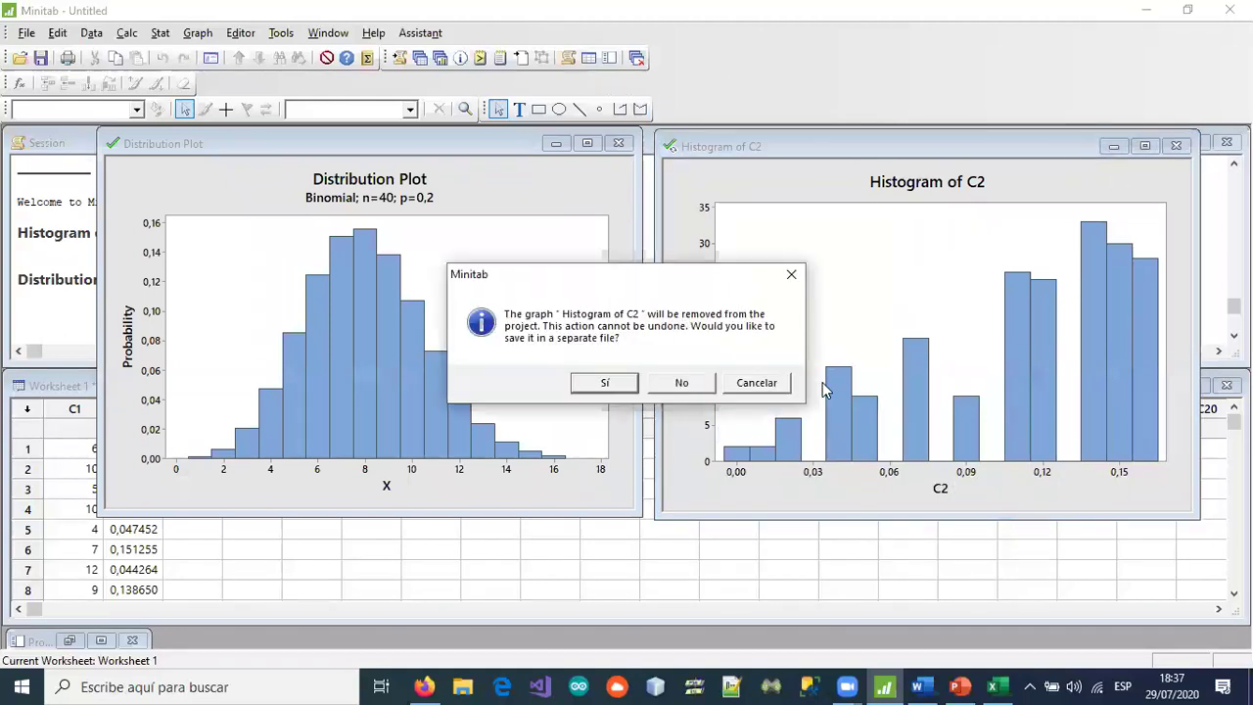
{"action": "left_click", "coordinate": [679, 383]}
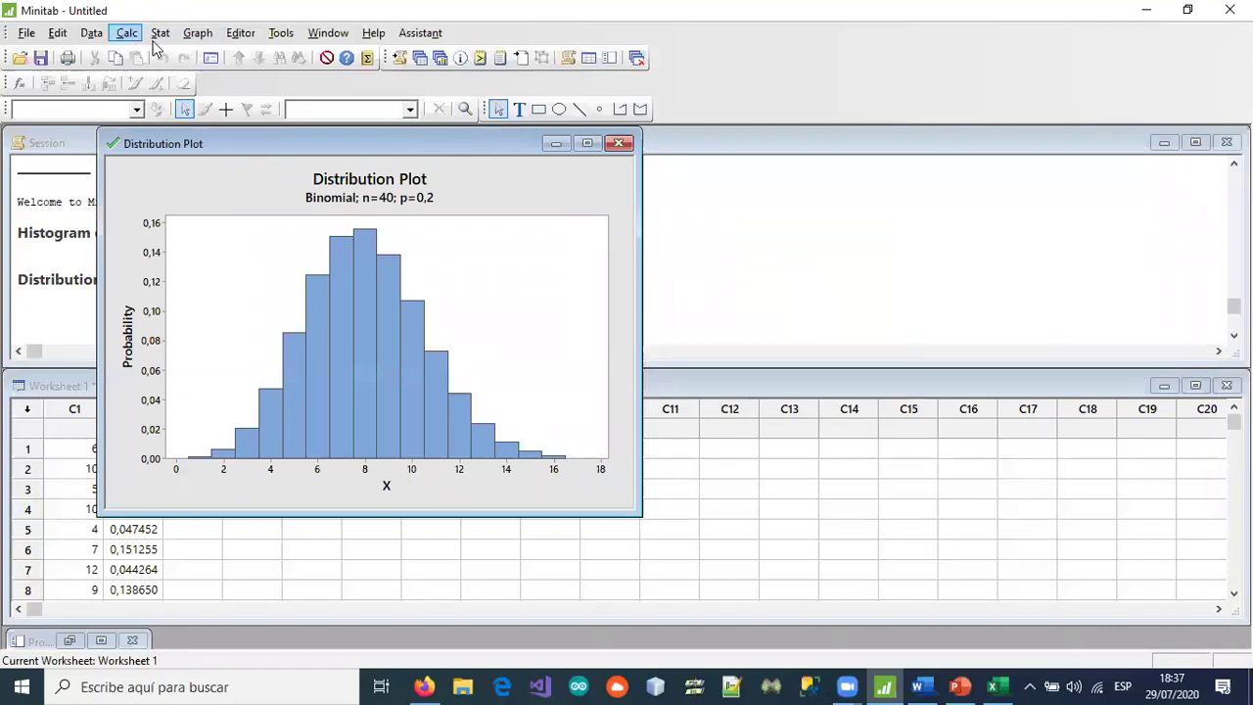
- Create a simple histogram of column C1
{"action": "left_click", "coordinate": [197, 33]}
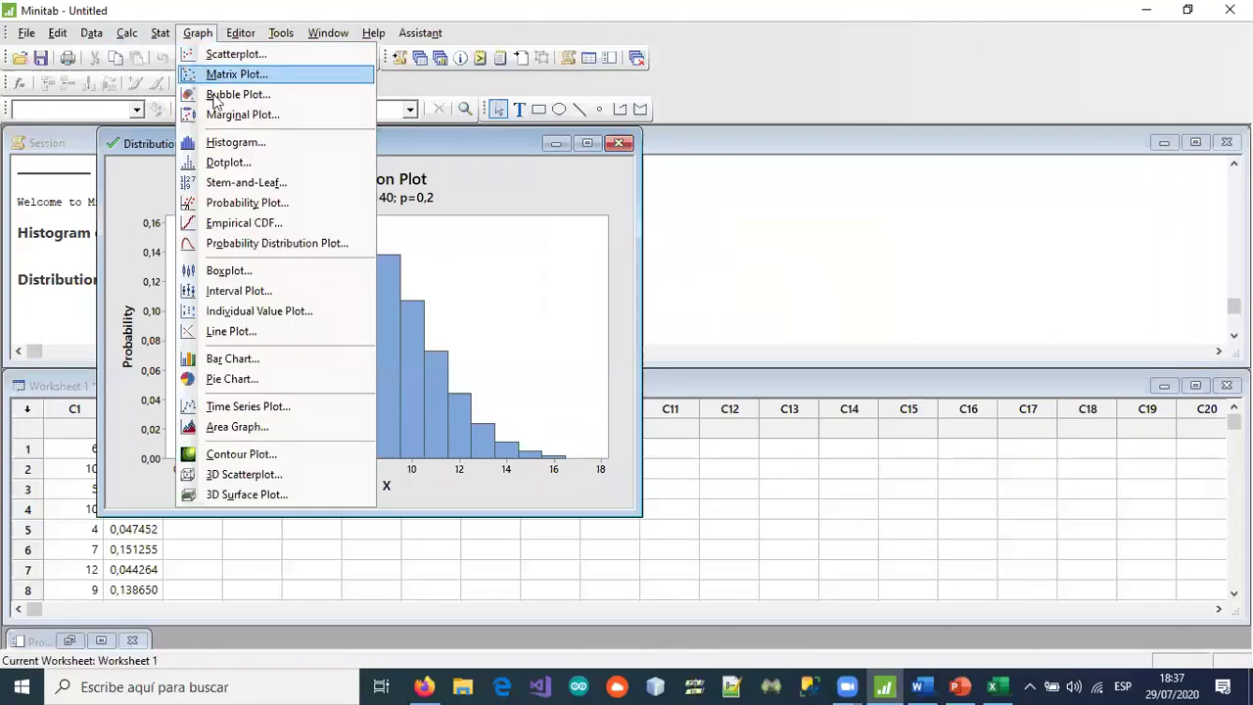
{"action": "left_click", "coordinate": [228, 147]}
{"action": "left_click_drag", "start_coordinate": [584, 209], "coordinate": [938, 112]}
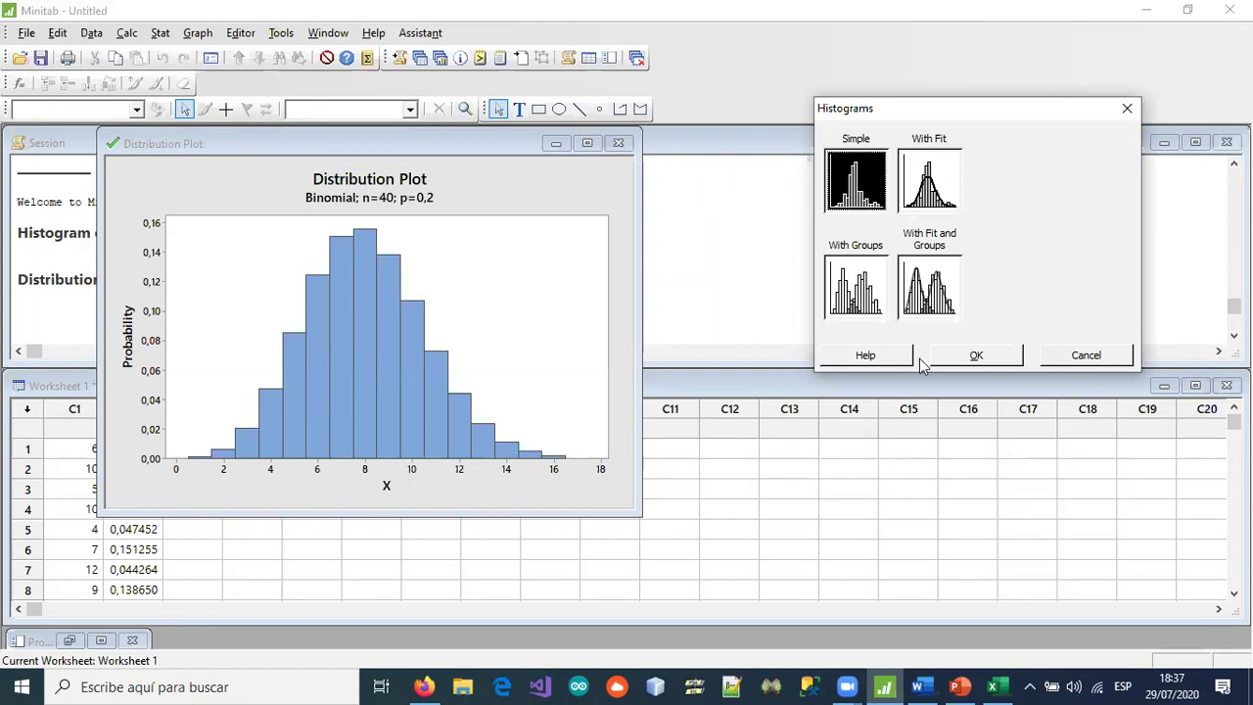
{"action": "left_click", "coordinate": [956, 363]}
{"action": "left_click", "coordinate": [412, 220]}
{"action": "double_click", "coordinate": [412, 221]}
{"action": "left_click", "coordinate": [690, 468]}
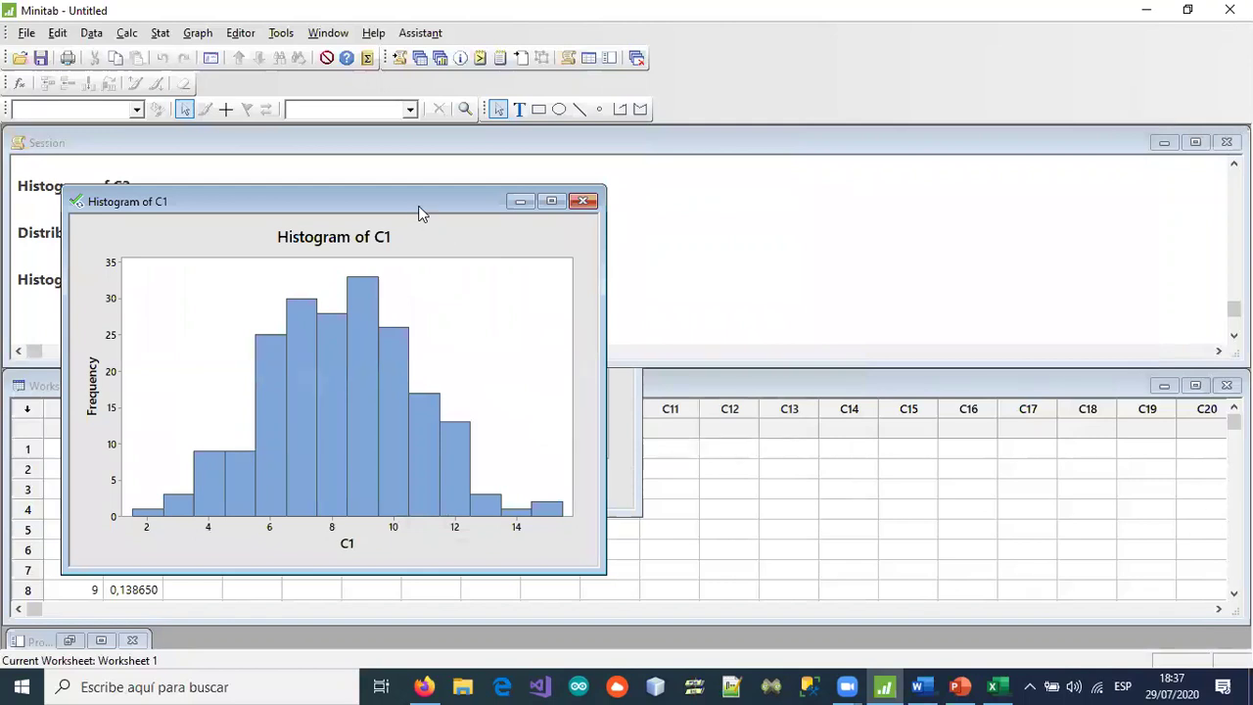
- Arrange the histogram of C1 and the binomial distribution plot side by side to compare their shapes
{"action": "left_click_drag", "start_coordinate": [421, 213], "coordinate": [1043, 163]}
{"action": "left_click", "coordinate": [543, 495]}
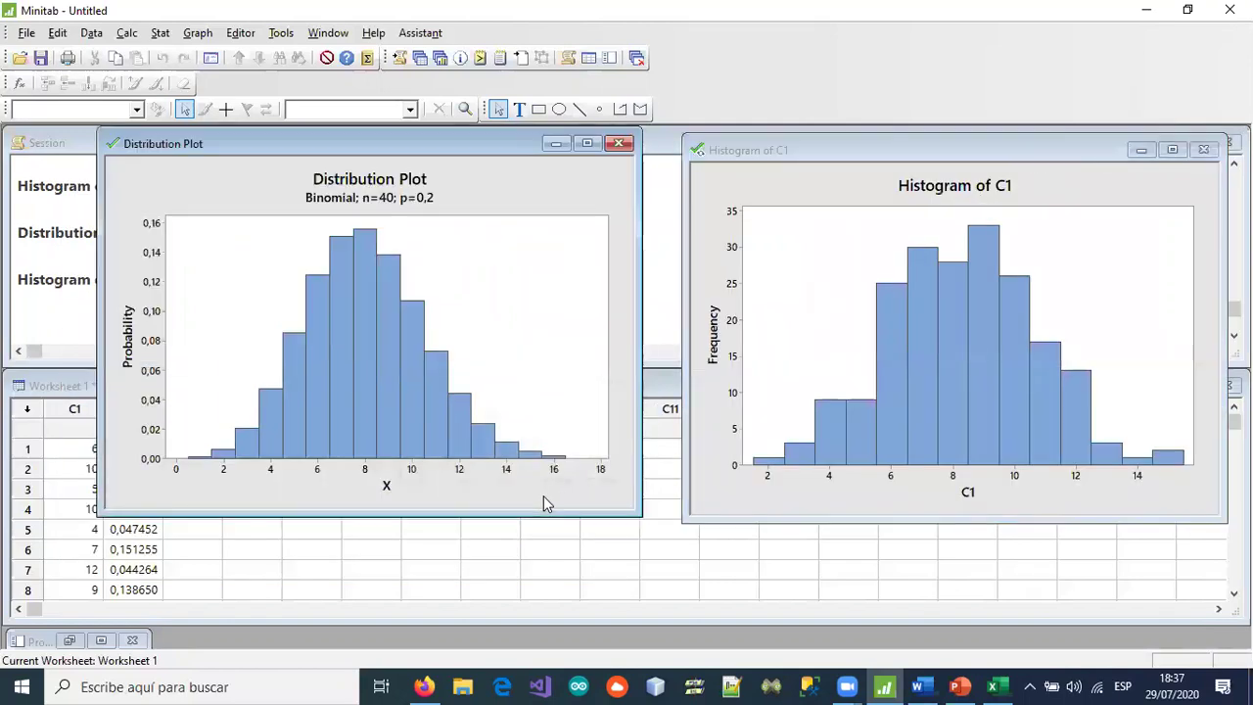
{"action": "left_click_drag", "start_coordinate": [871, 149], "coordinate": [837, 143]}
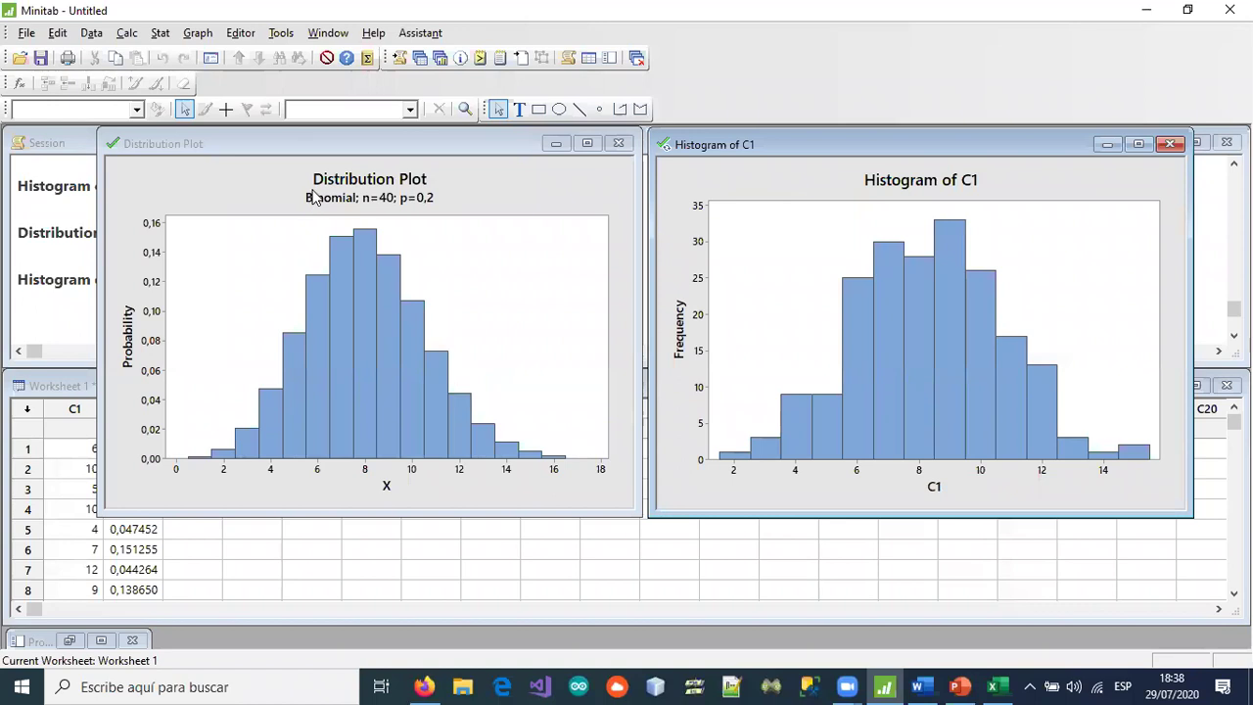
{"action": "left_click_drag", "start_coordinate": [325, 147], "coordinate": [319, 165]}
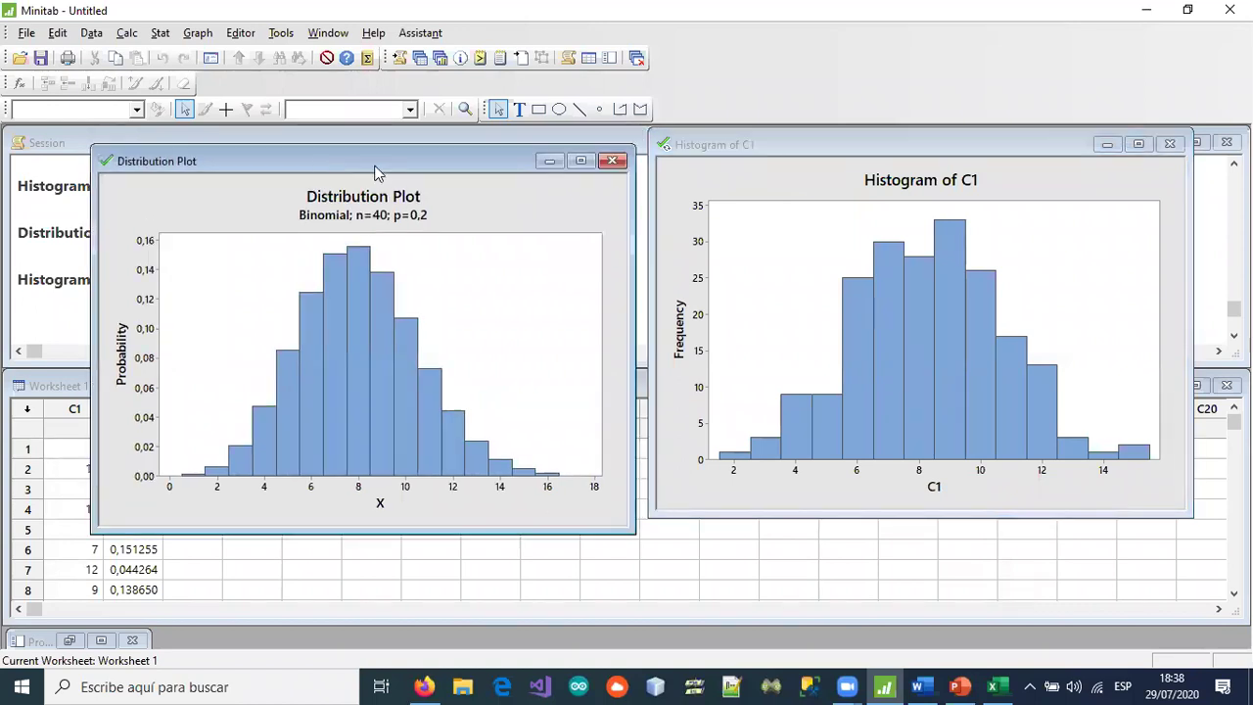
{"action": "left_click", "coordinate": [772, 147]}
{"action": "left_click_drag", "start_coordinate": [773, 147], "coordinate": [766, 165]}
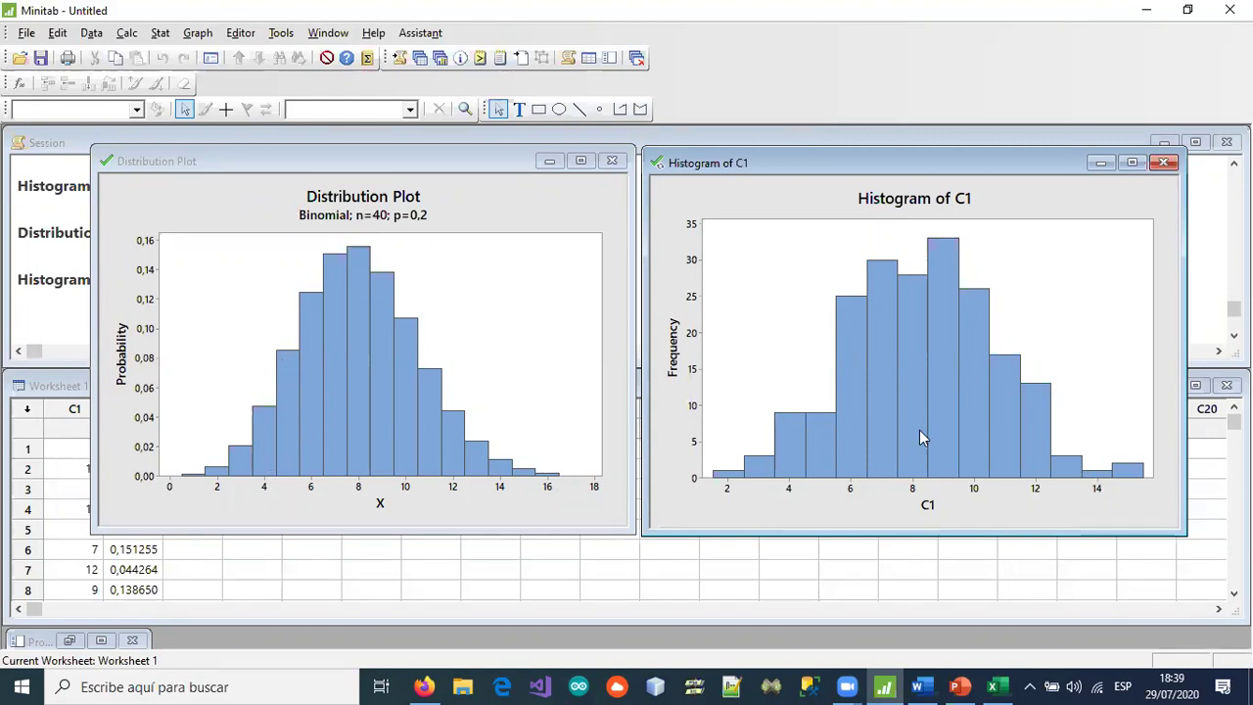
- Move the distribution plot over the histogram of C1 so it no longer covers the C1 and C2 worksheet data
{"action": "mouse_move", "coordinate": [940, 407]}
{"action": "left_click", "coordinate": [1163, 162]}
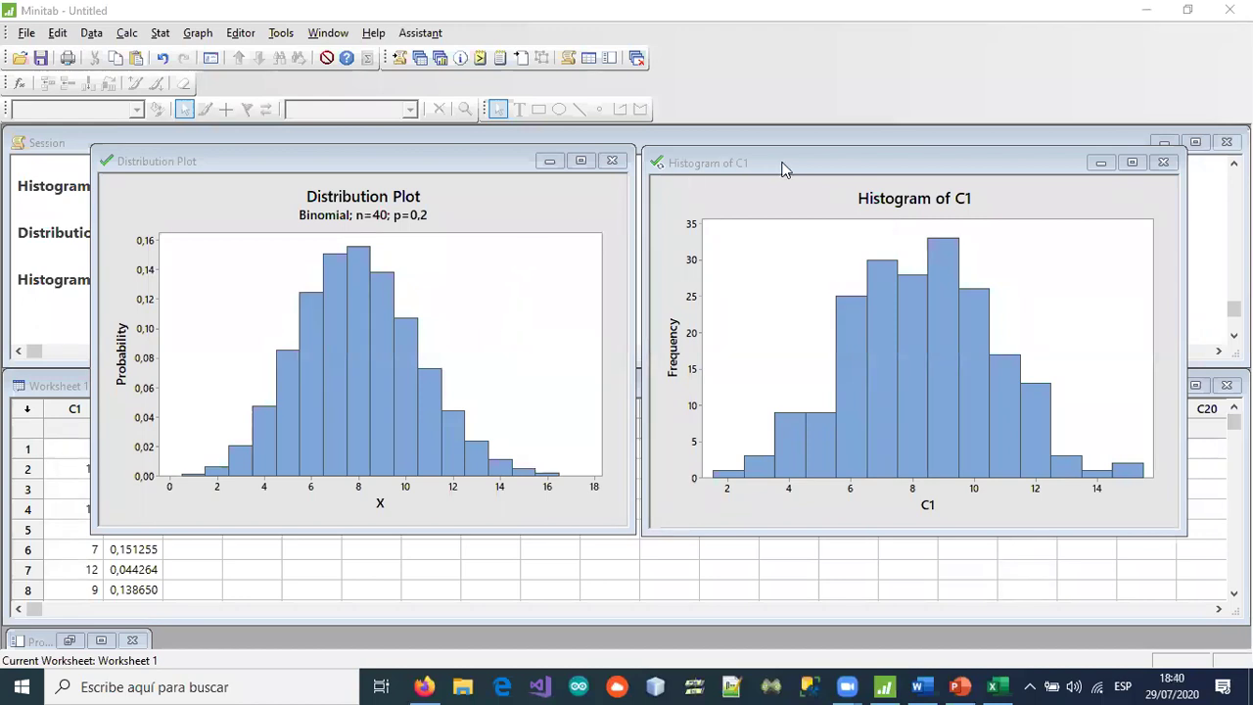
{"action": "left_click_drag", "start_coordinate": [437, 174], "coordinate": [835, 217]}
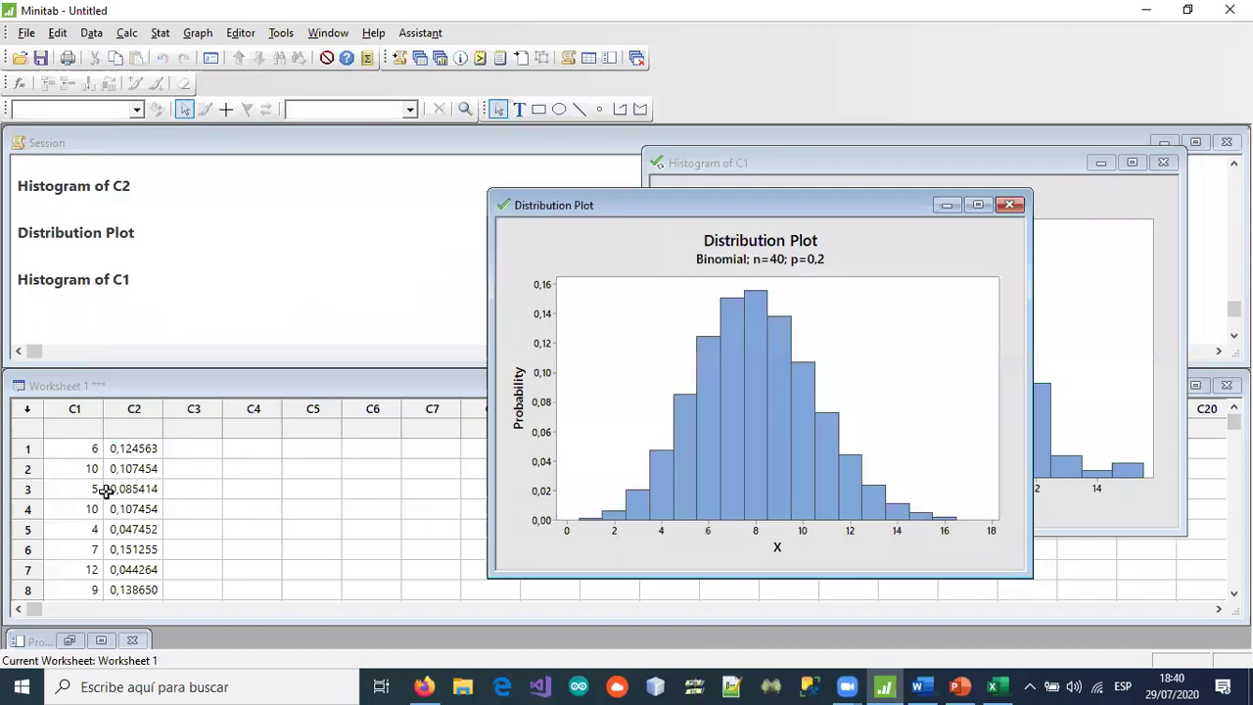
{"action": "left_click_drag", "start_coordinate": [760, 208], "coordinate": [574, 217]}
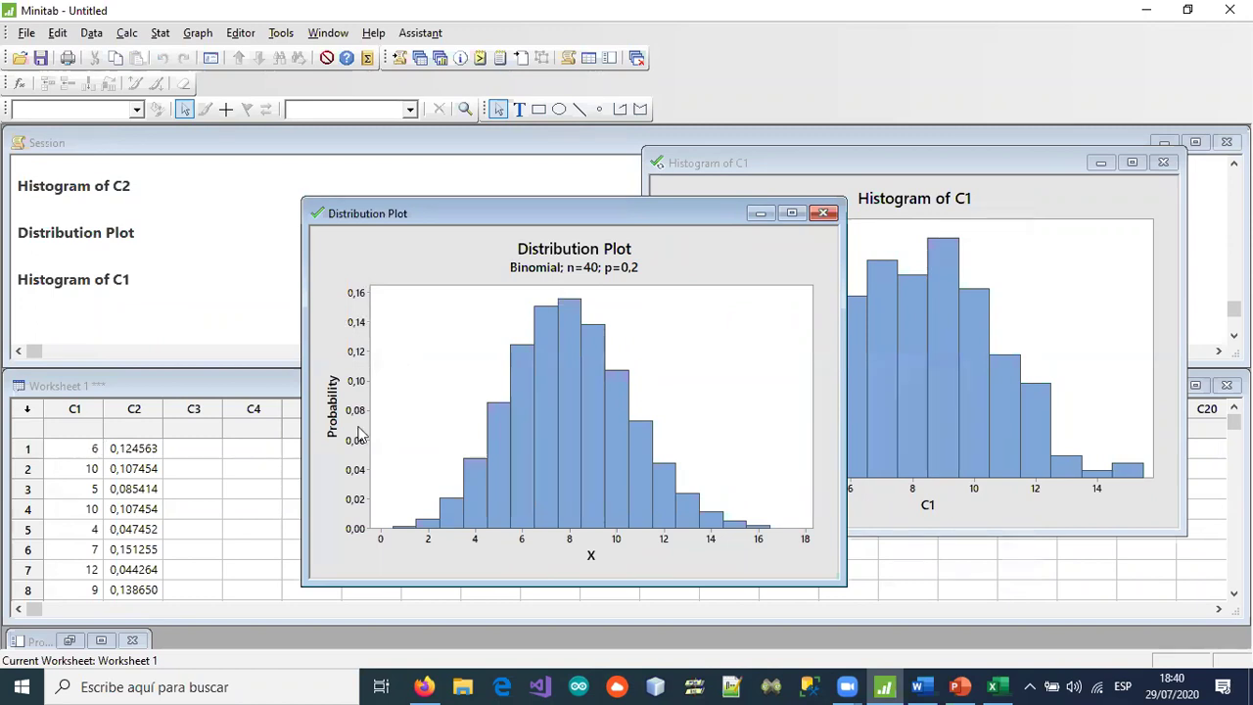
- Calculate the binomial probability for input constant 6 with 40 trials and event probability 0,2, without storing the result
{"action": "left_click", "coordinate": [195, 33]}
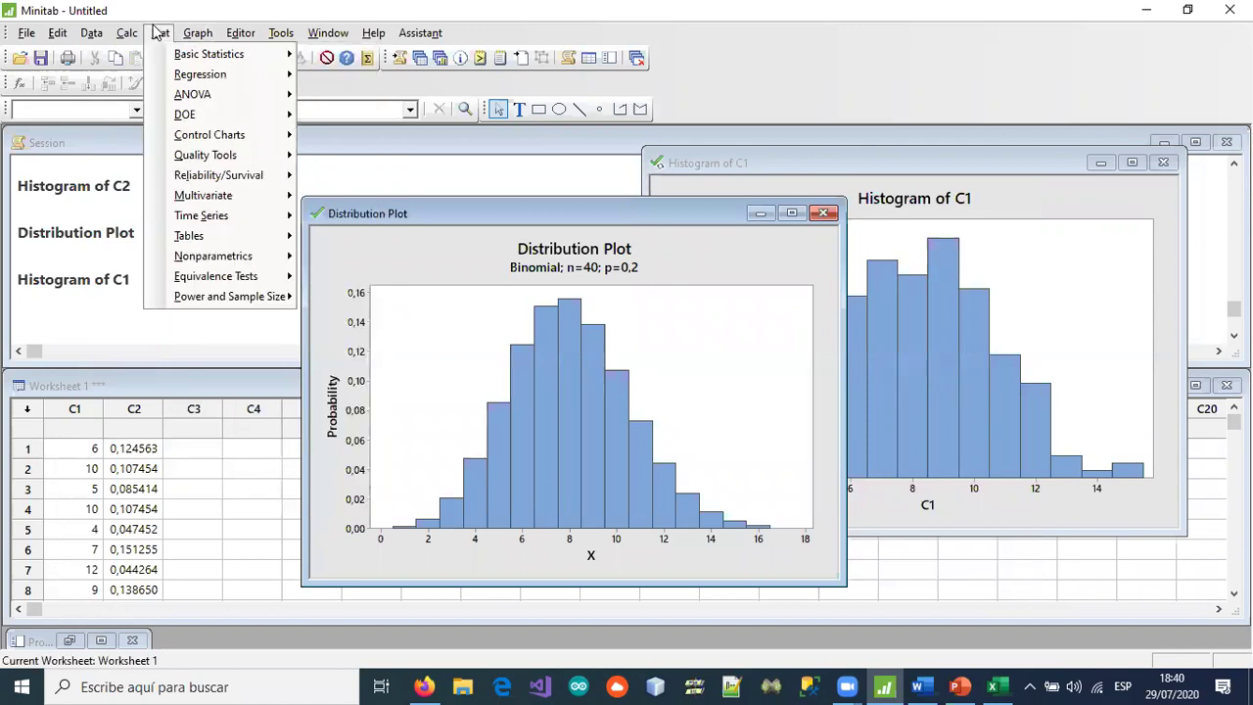
{"action": "mouse_move", "coordinate": [125, 37]}
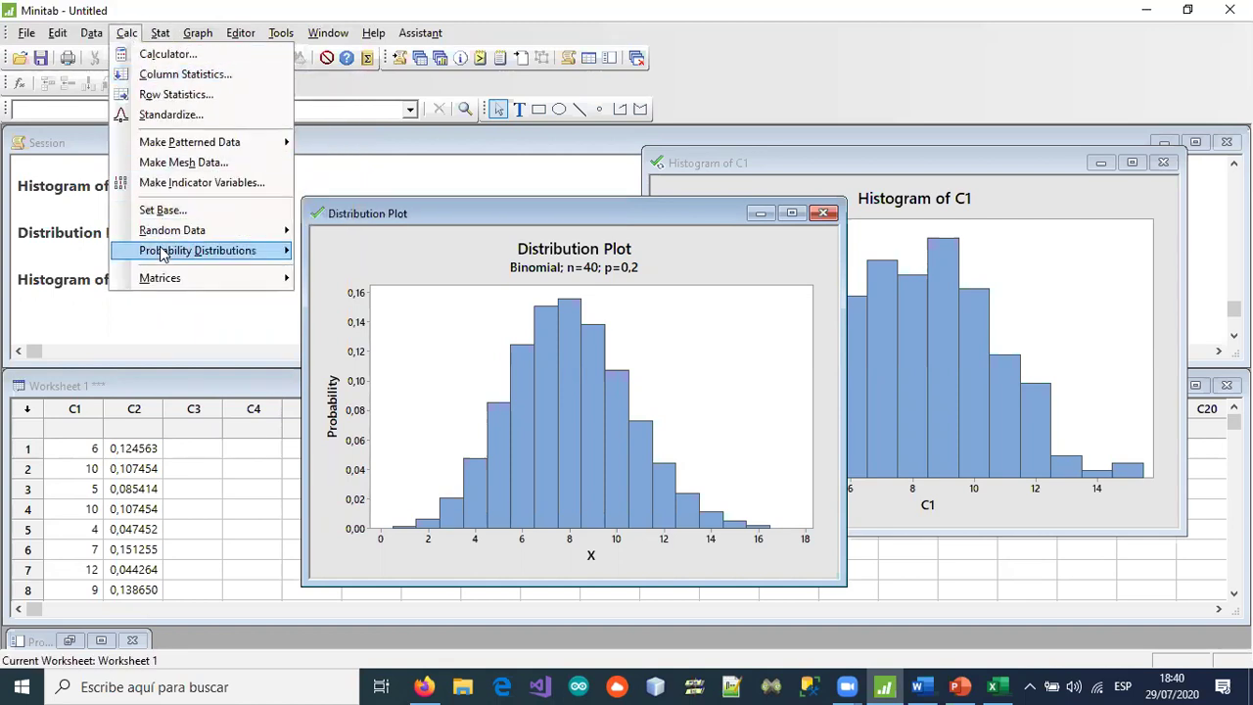
{"action": "mouse_move", "coordinate": [221, 257]}
{"action": "left_click", "coordinate": [351, 122]}
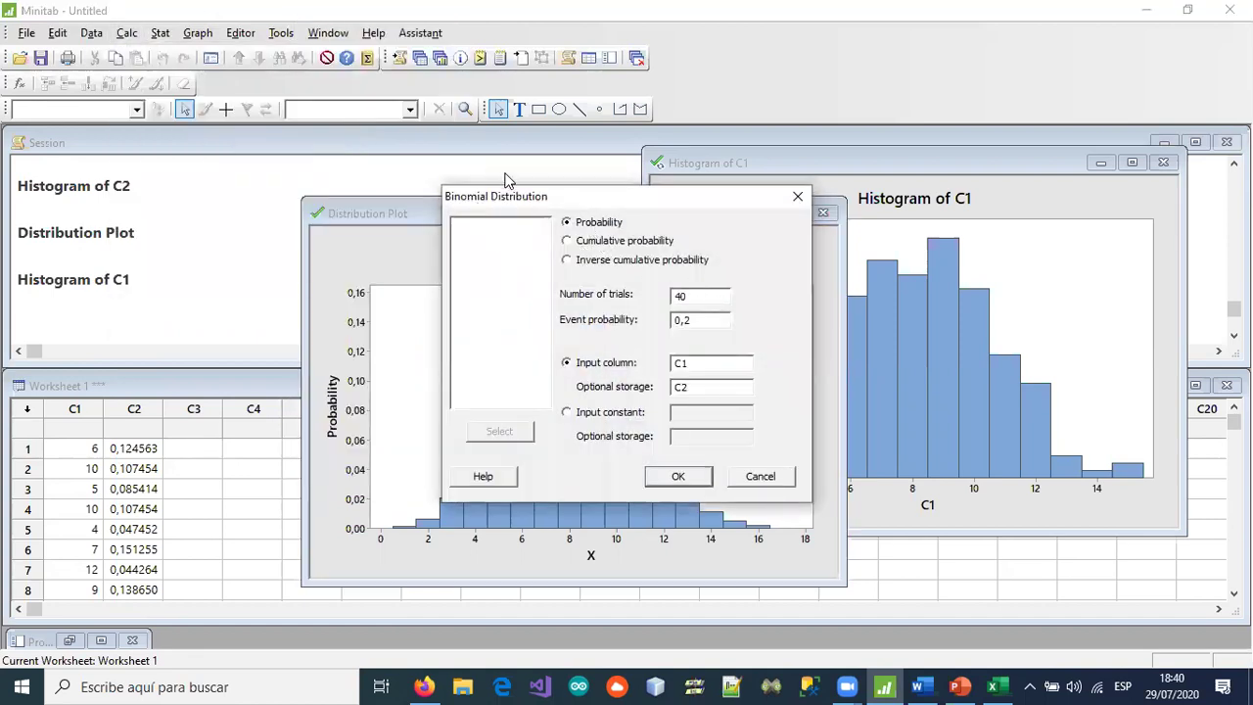
{"action": "left_click_drag", "start_coordinate": [575, 199], "coordinate": [409, 119]}
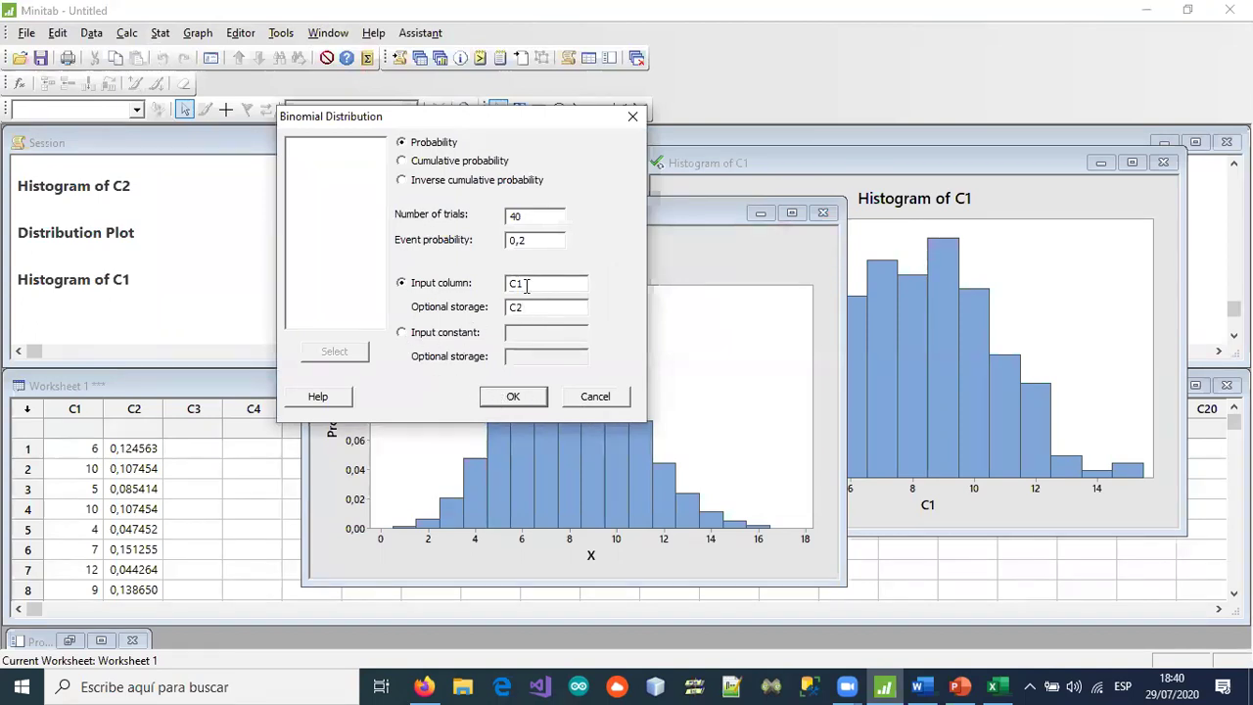
{"action": "left_click", "coordinate": [403, 334]}
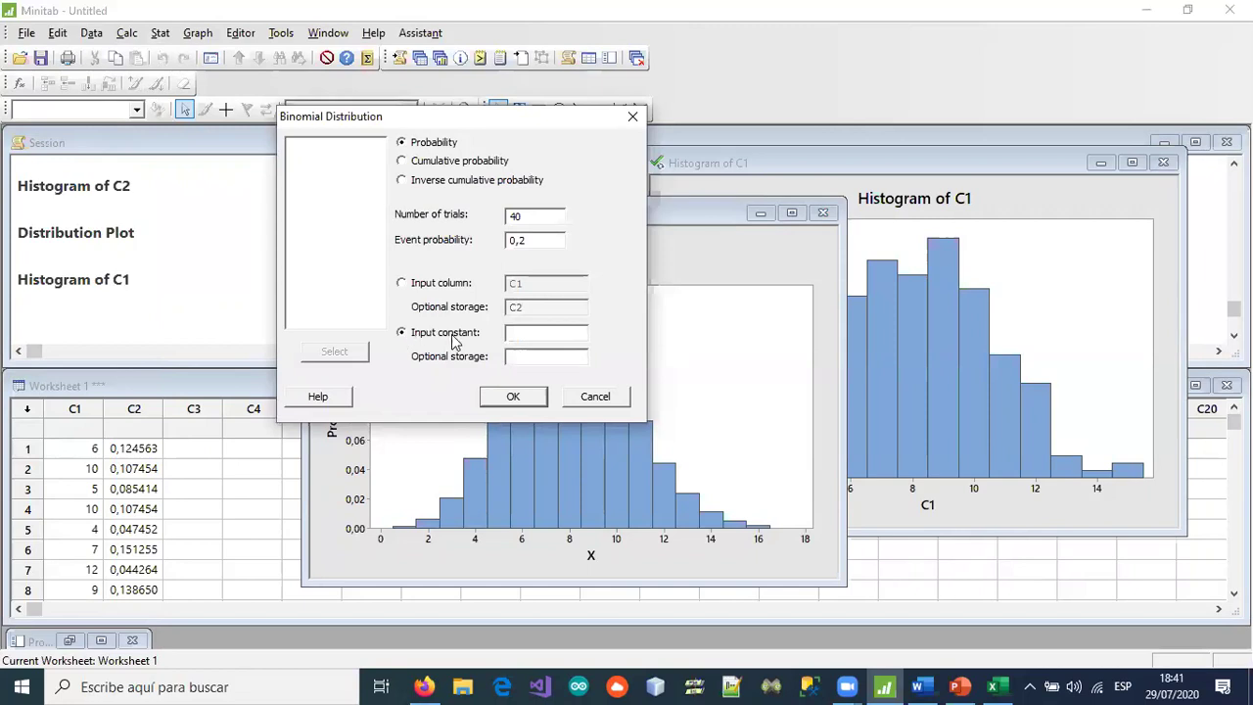
{"action": "left_click", "coordinate": [519, 335]}
{"action": "type", "text": "6"}
{"action": "left_click", "coordinate": [488, 401]}
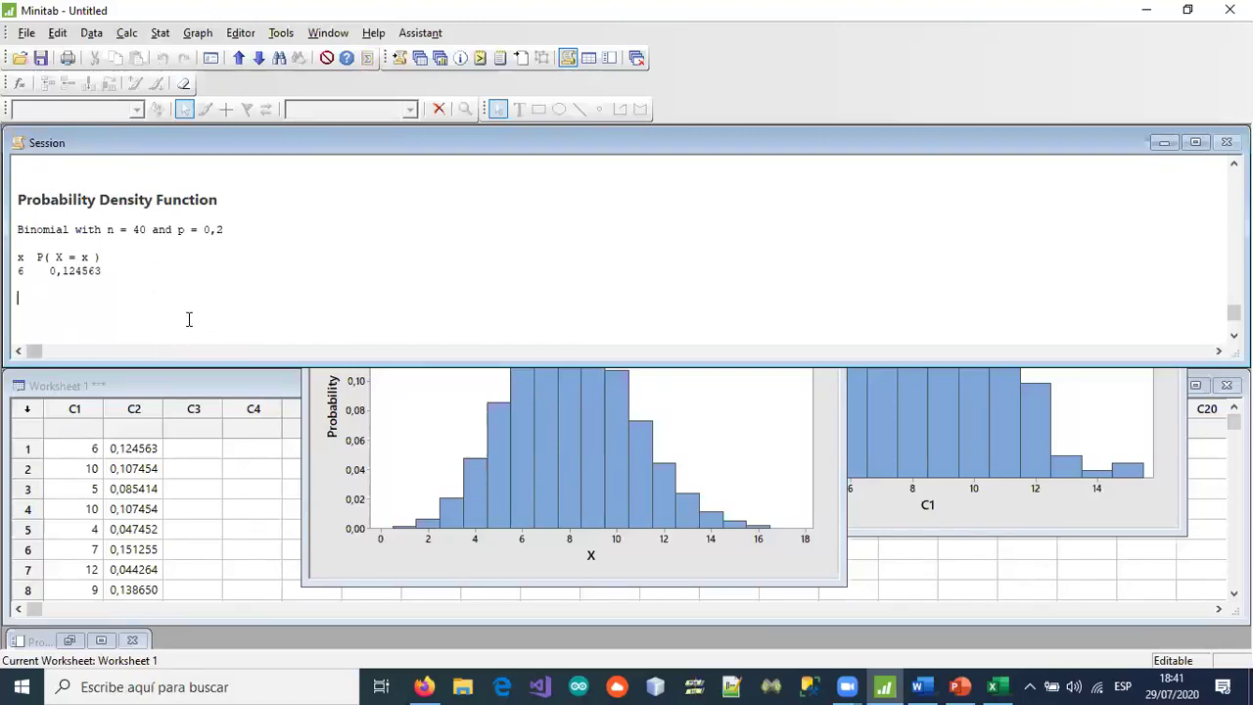
- Set up a View Probability distribution plot for a binomial distribution with 40 trials and event probability 0,2
{"action": "left_click", "coordinate": [197, 32]}
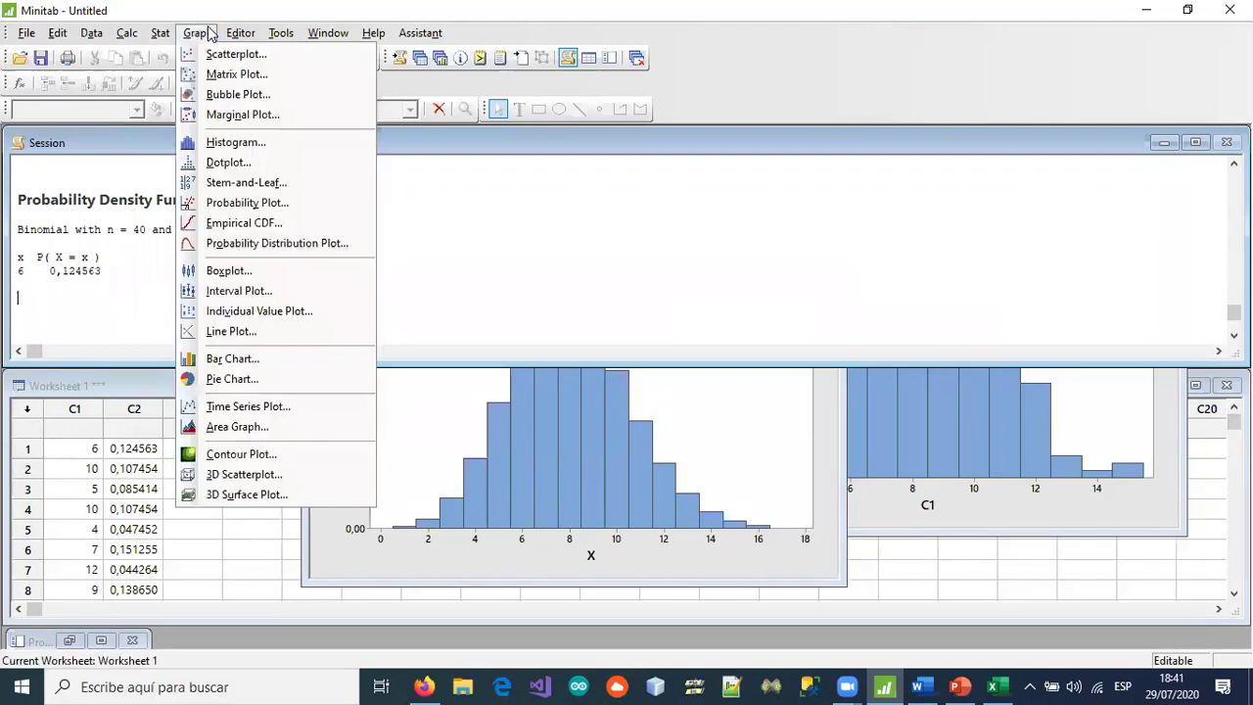
{"action": "left_click", "coordinate": [280, 243]}
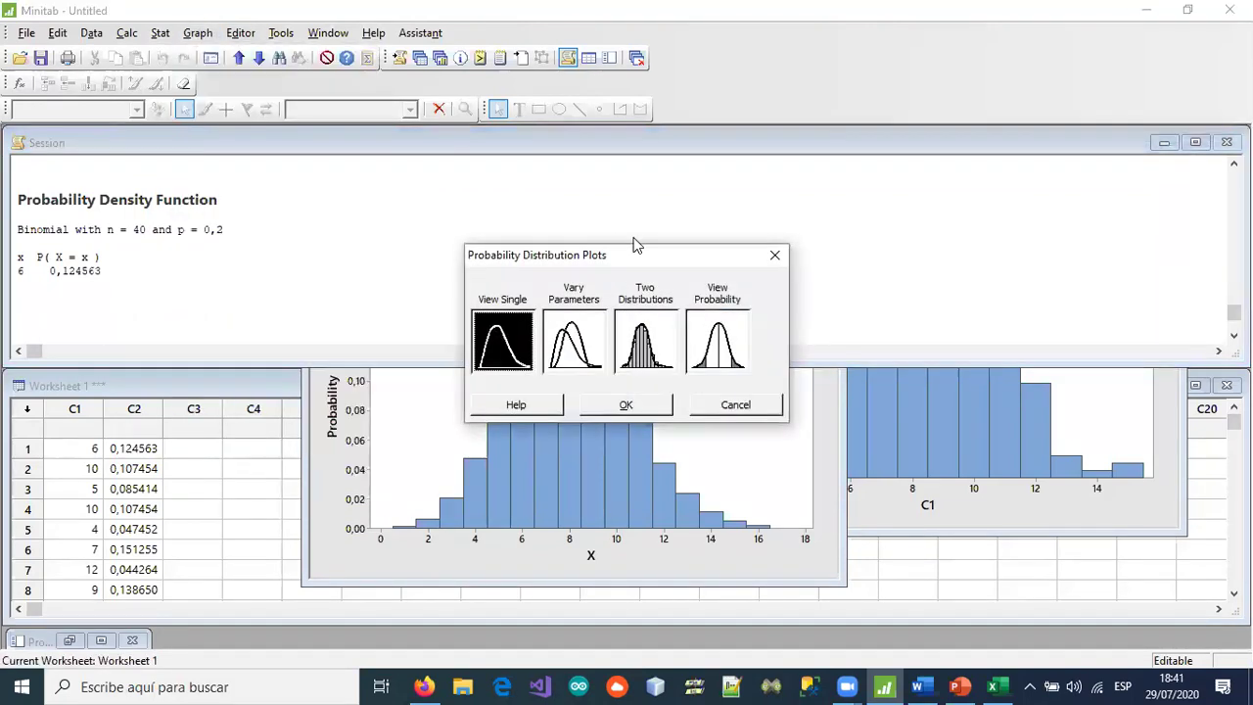
{"action": "left_click", "coordinate": [722, 360]}
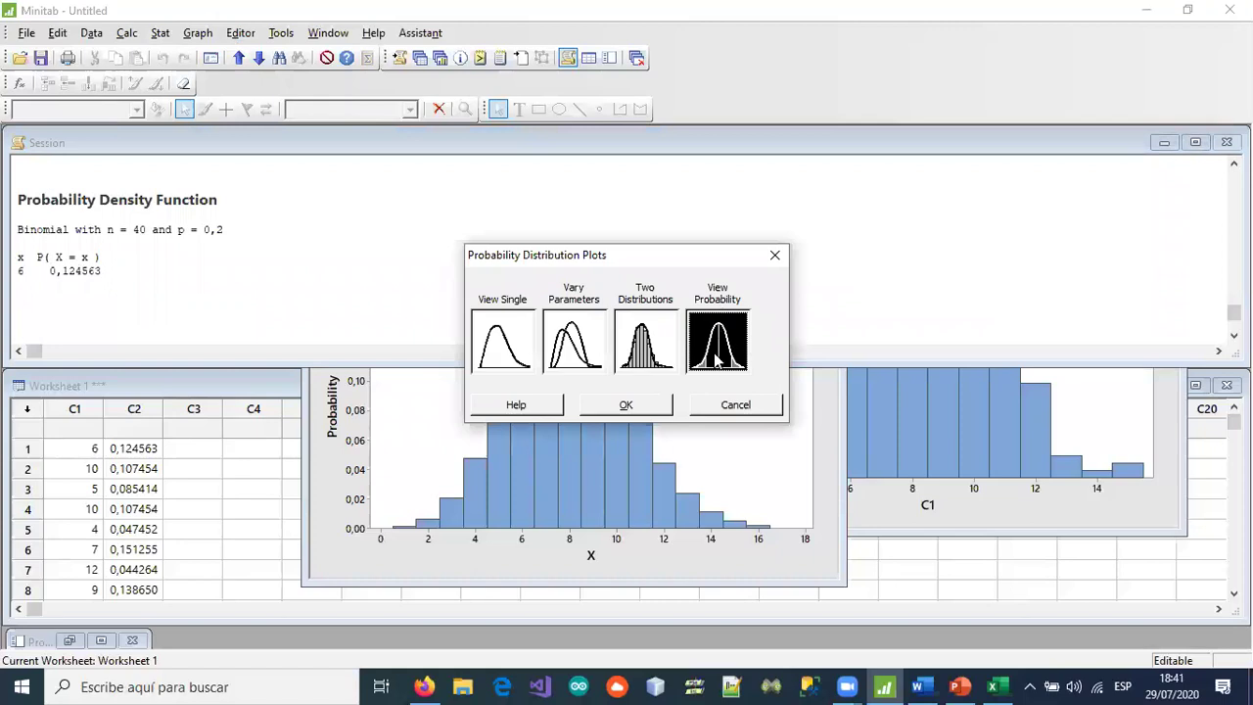
{"action": "left_click", "coordinate": [604, 407]}
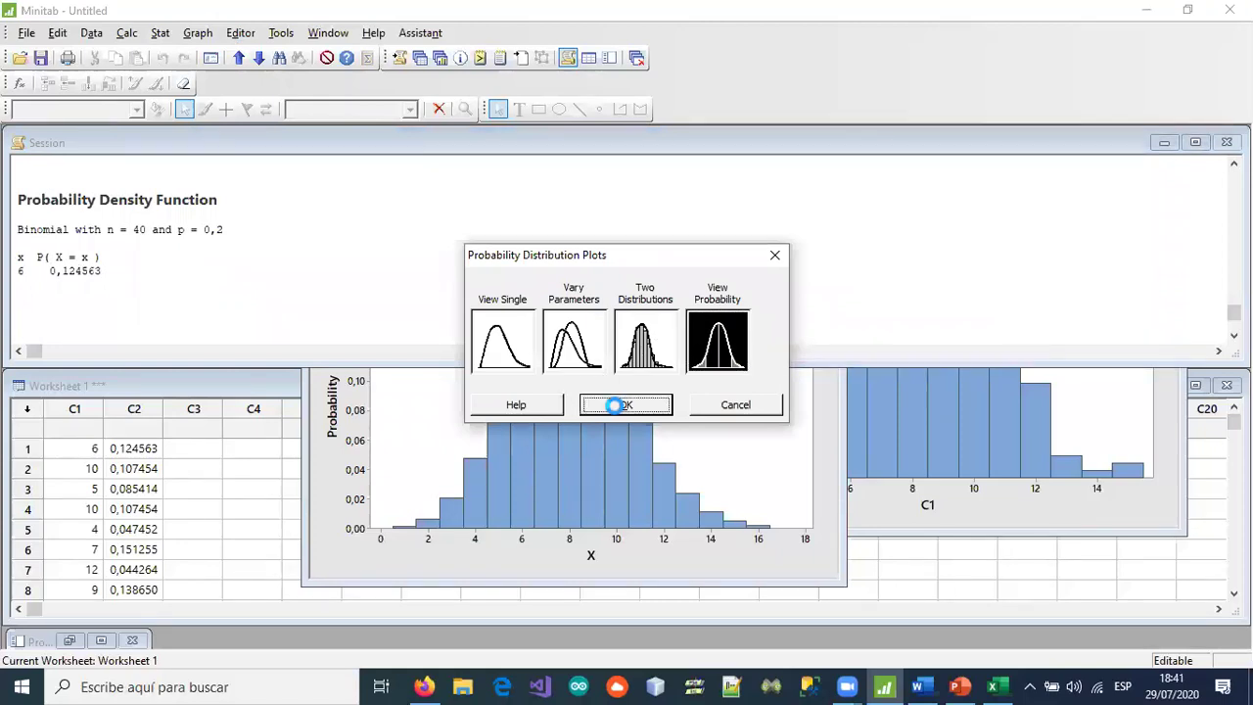
{"action": "left_click", "coordinate": [714, 244]}
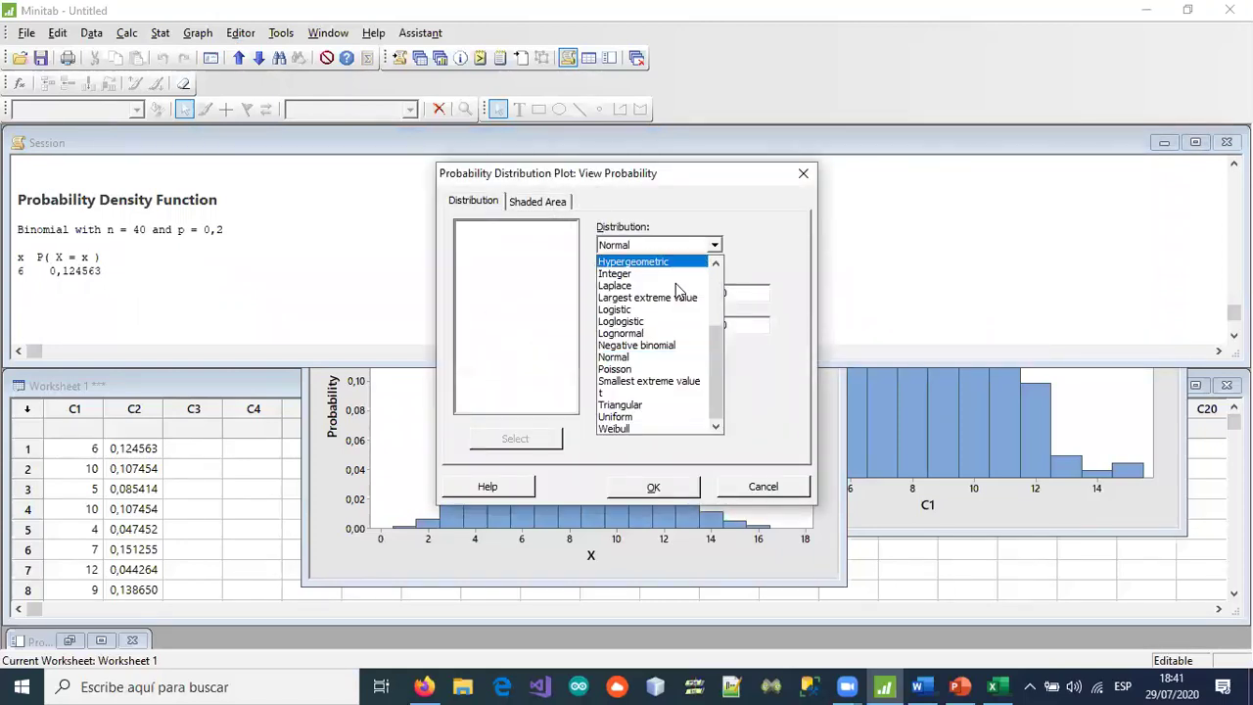
{"action": "scroll", "coordinate": [655, 328], "scroll_direction": "up", "scroll_amount": 3}
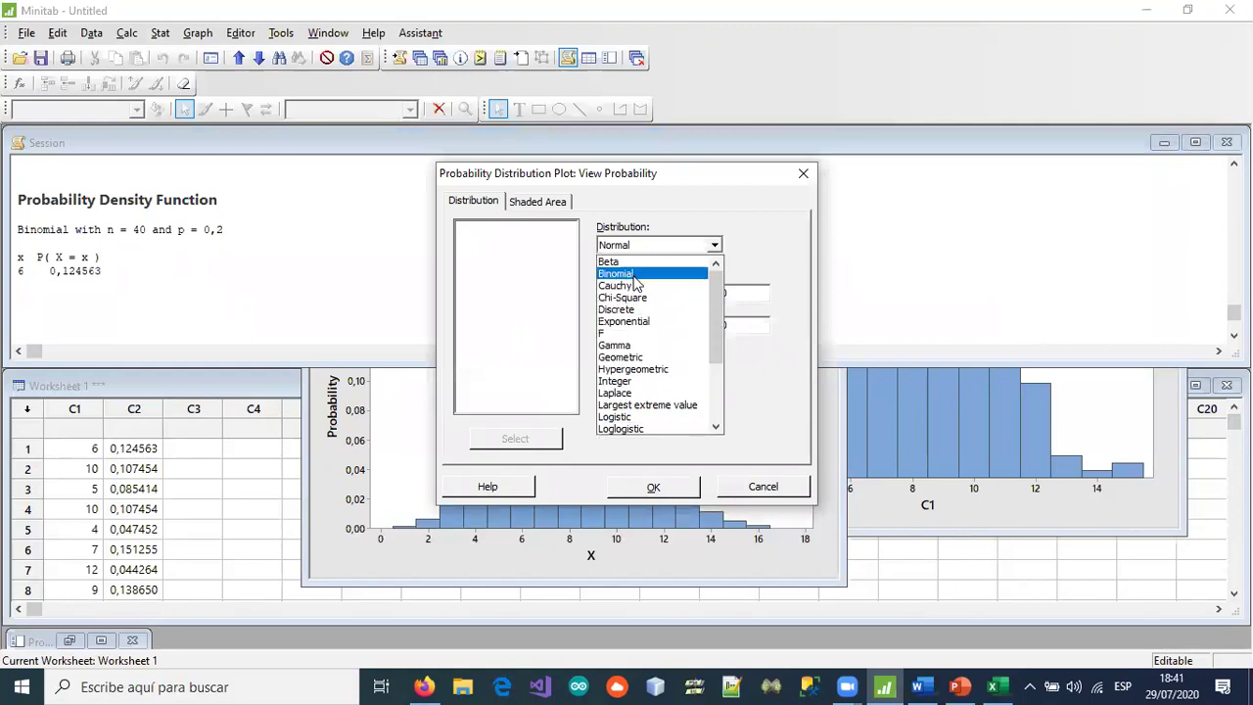
{"action": "left_click", "coordinate": [636, 275]}
{"action": "left_click", "coordinate": [712, 298]}
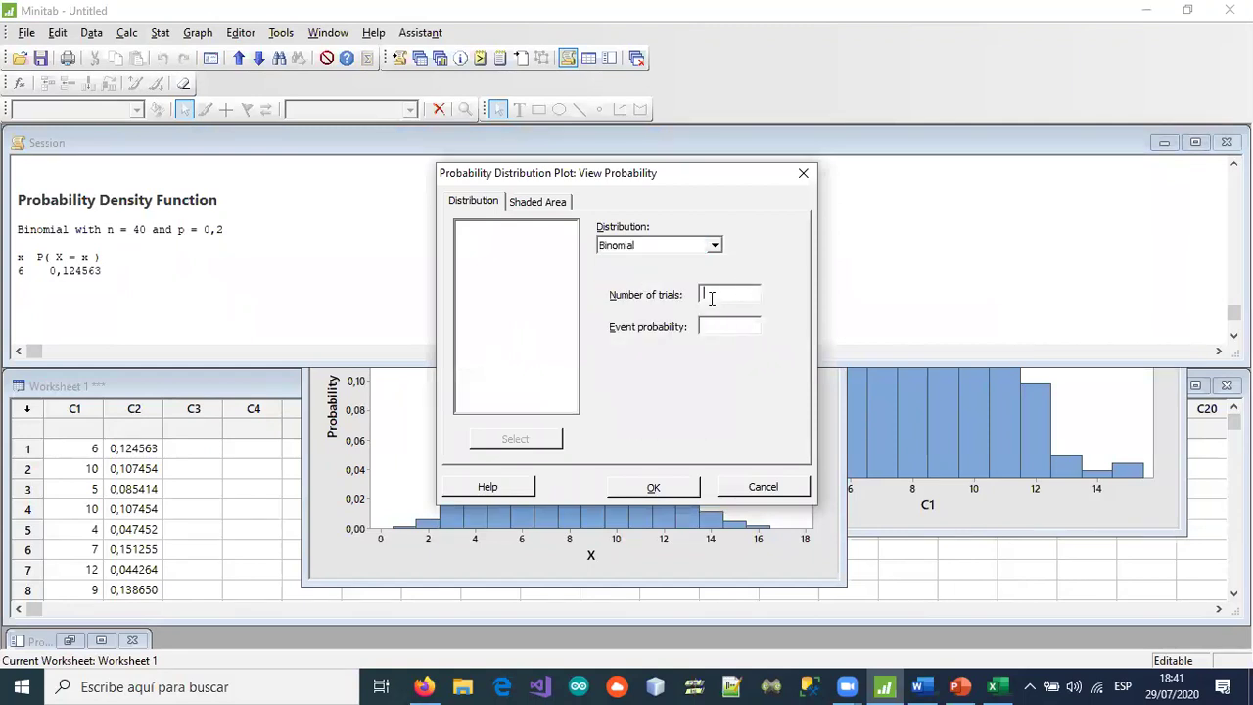
{"action": "type", "text": "40"}
{"action": "left_click", "coordinate": [715, 330]}
{"action": "type", "text": "0,2"}
- Shade the plot's right tail from X value 6, create the graph and move it clear of the worksheet data
{"action": "left_click", "coordinate": [538, 201]}
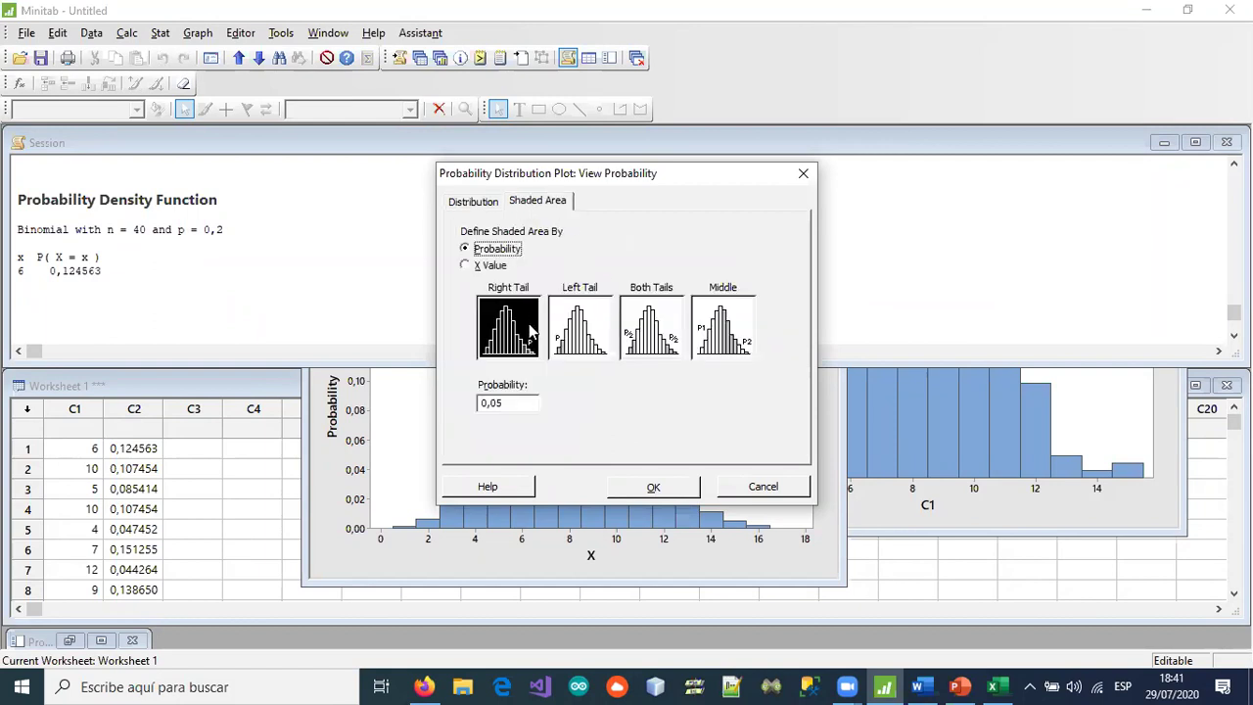
{"action": "left_click", "coordinate": [467, 266]}
{"action": "left_click", "coordinate": [498, 397]}
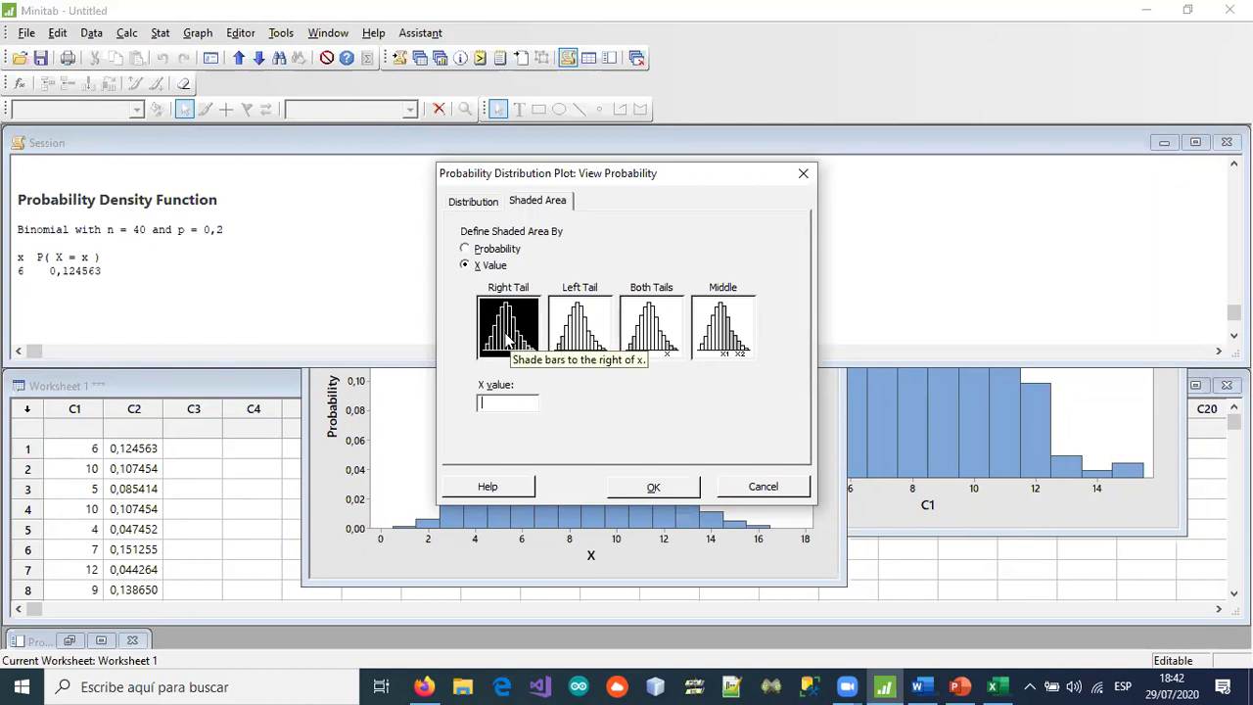
{"action": "type", "text": "6"}
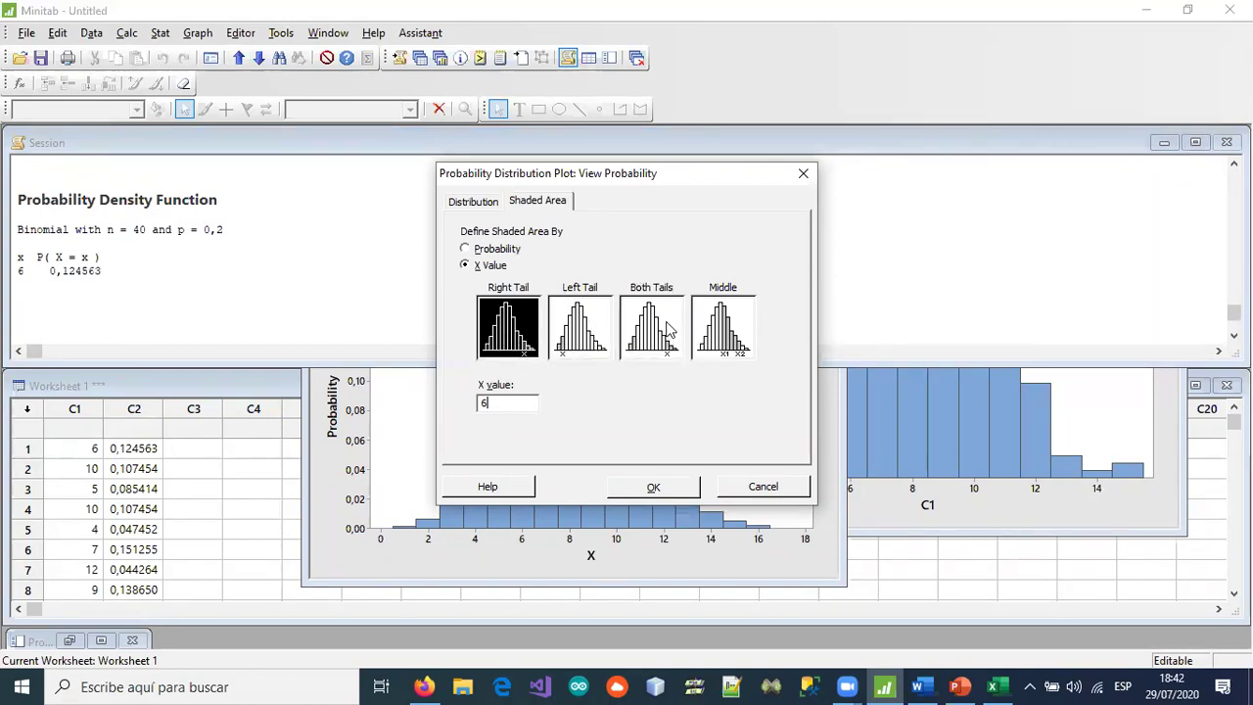
{"action": "left_click", "coordinate": [646, 489]}
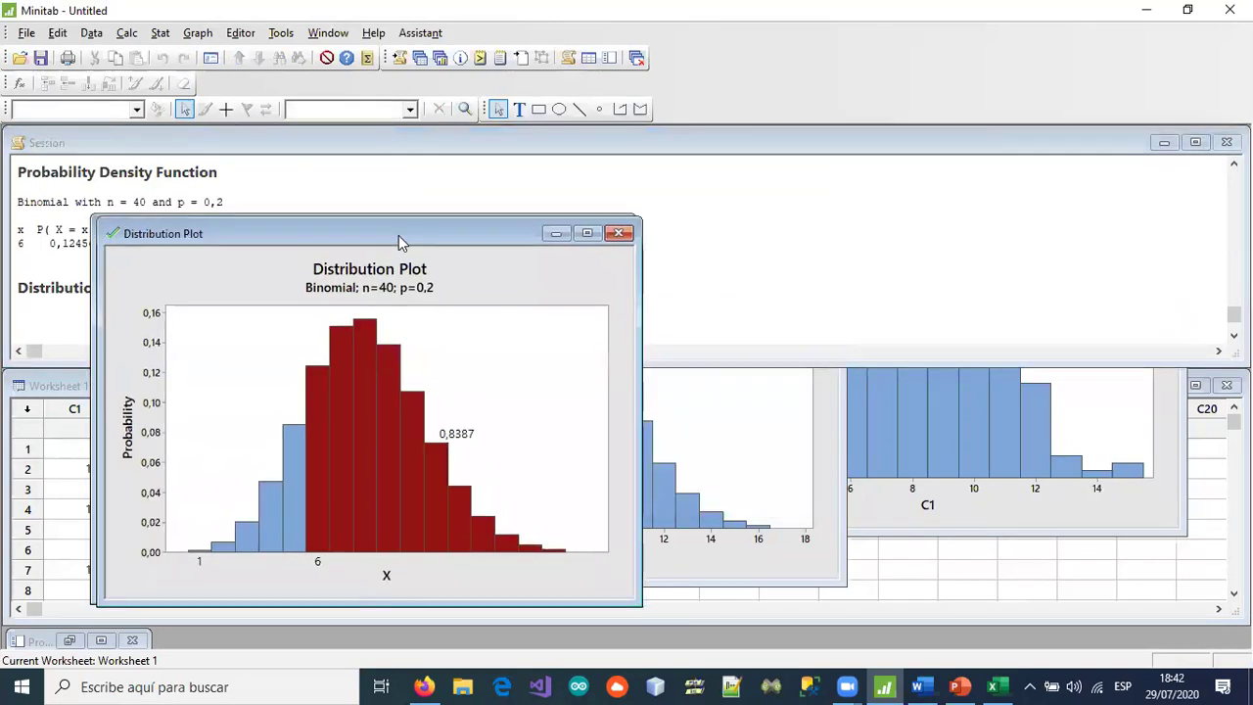
{"action": "left_click_drag", "start_coordinate": [400, 244], "coordinate": [753, 144]}
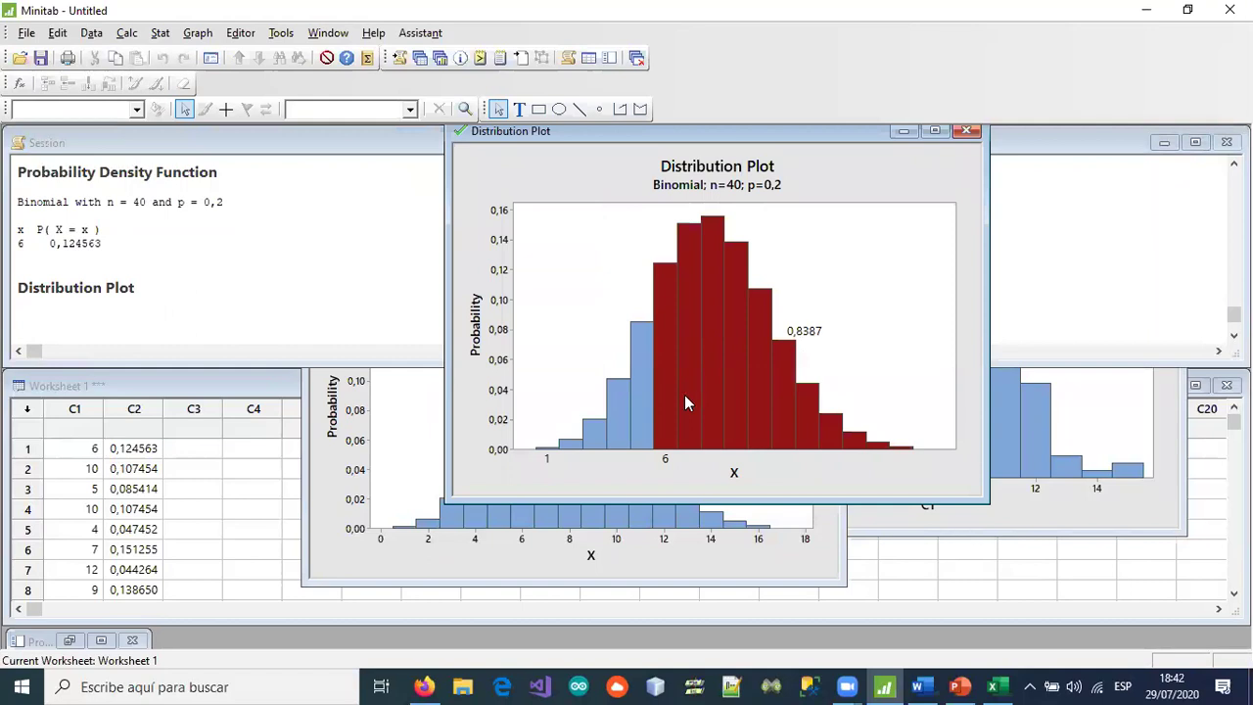
- Examine the shaded bars of the right-tail distribution plot, and close the graph without saving it to a separate file
{"action": "mouse_move", "coordinate": [679, 390]}
{"action": "left_click", "coordinate": [665, 374]}
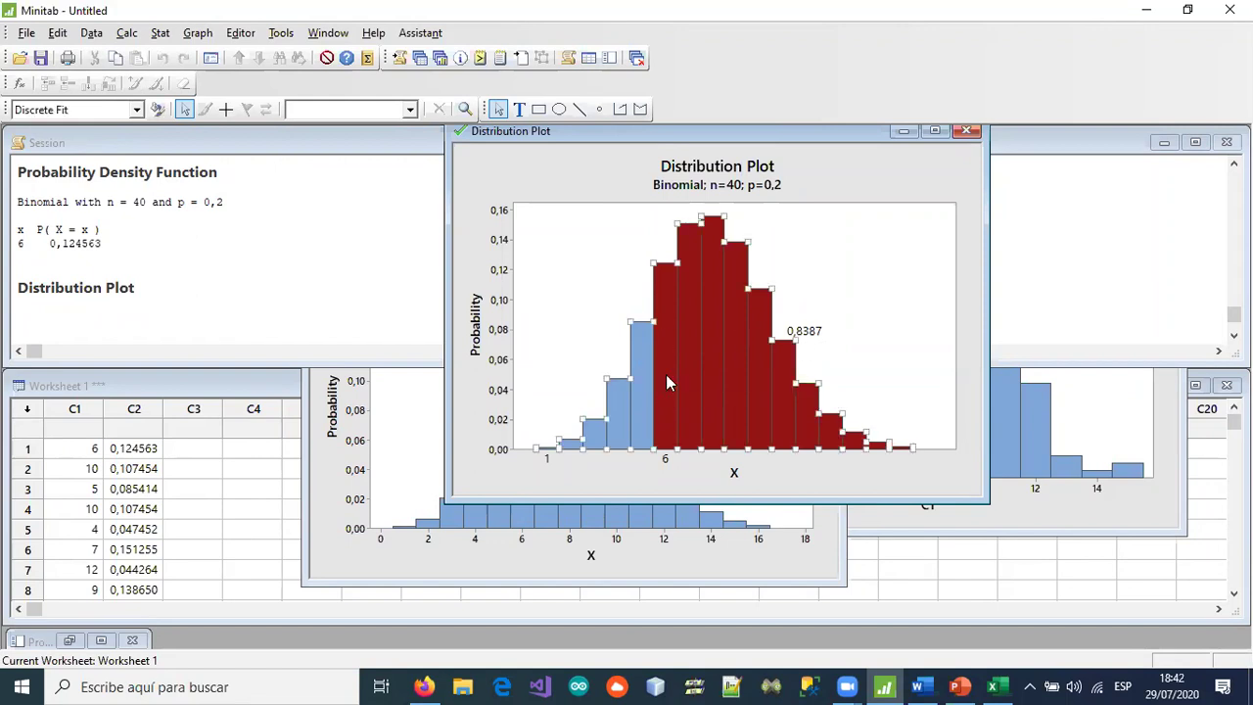
{"action": "left_click", "coordinate": [582, 268]}
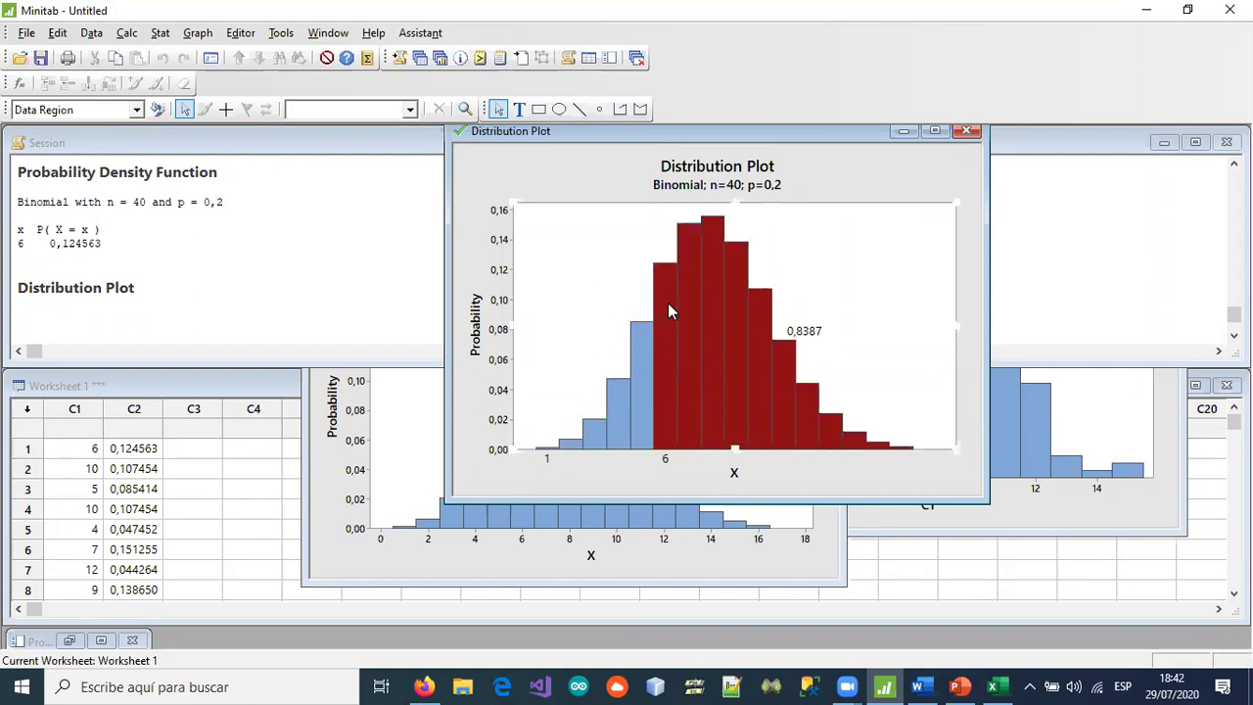
{"action": "mouse_move", "coordinate": [668, 305]}
{"action": "left_click_drag", "start_coordinate": [830, 142], "coordinate": [781, 167]}
{"action": "left_click", "coordinate": [916, 155]}
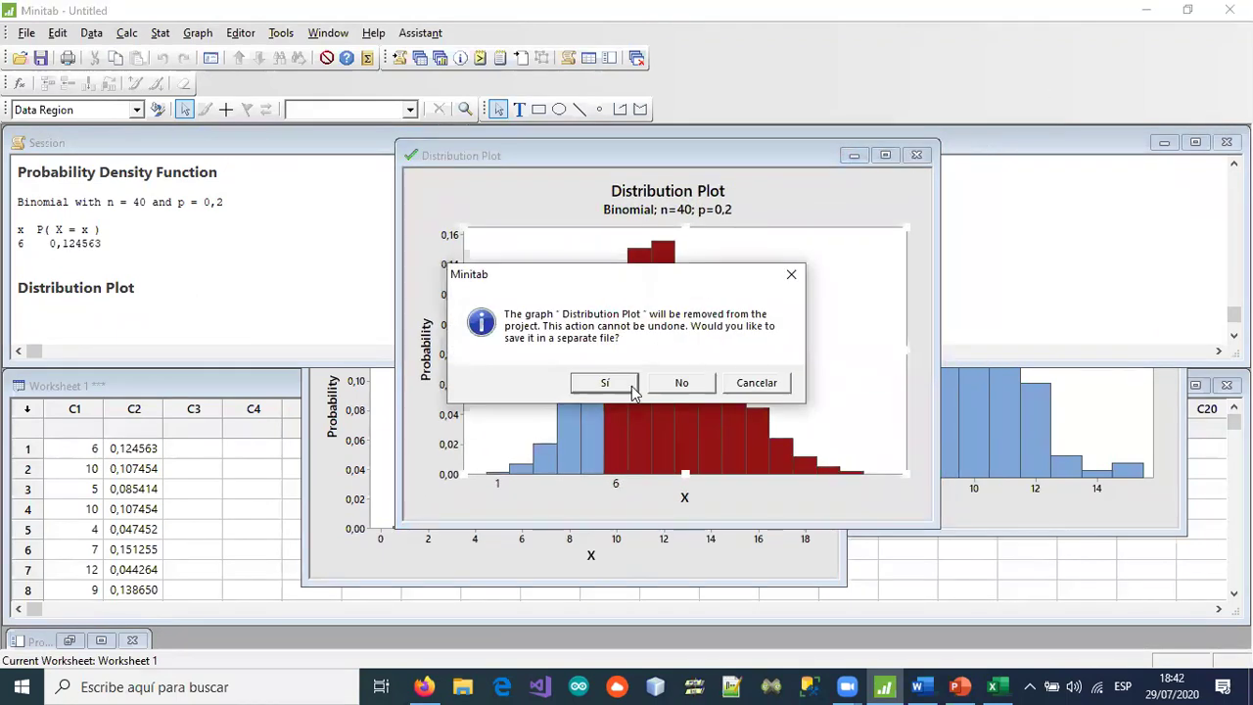
{"action": "left_click", "coordinate": [684, 384]}
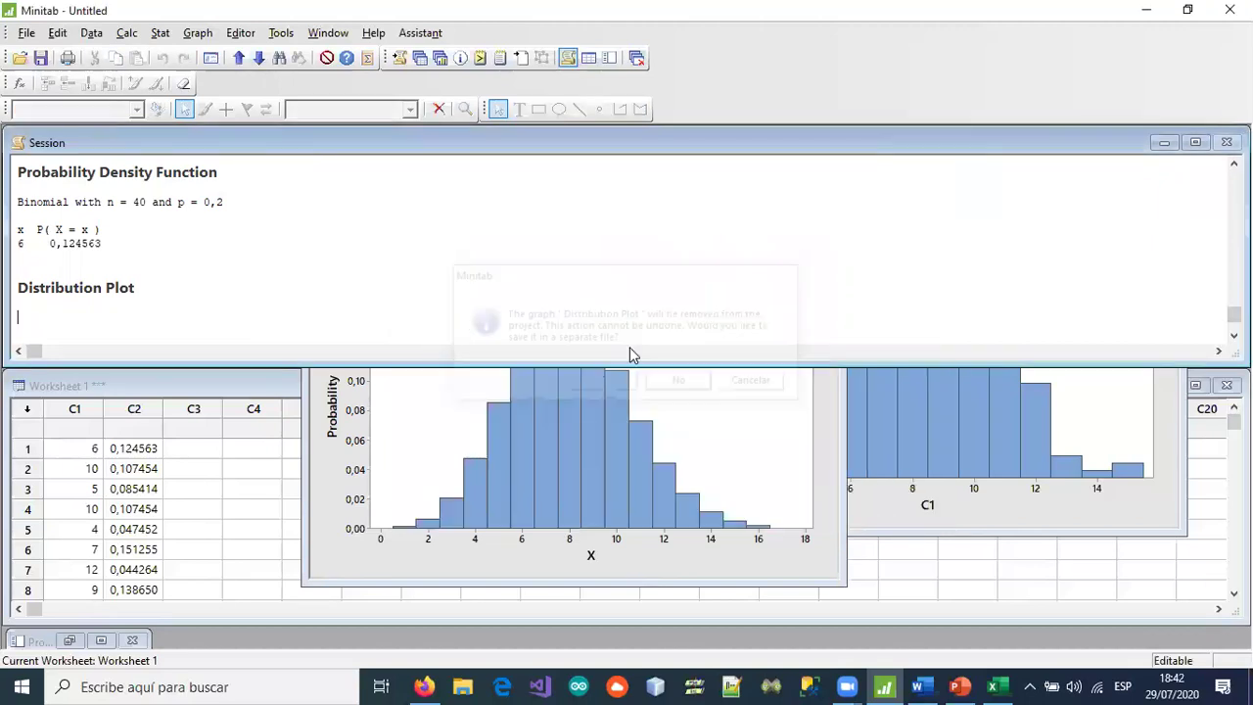
- Create a View Probability plot shading the middle area from X value 6 to 6, and move it off the worksheet data
{"action": "left_click", "coordinate": [208, 39]}
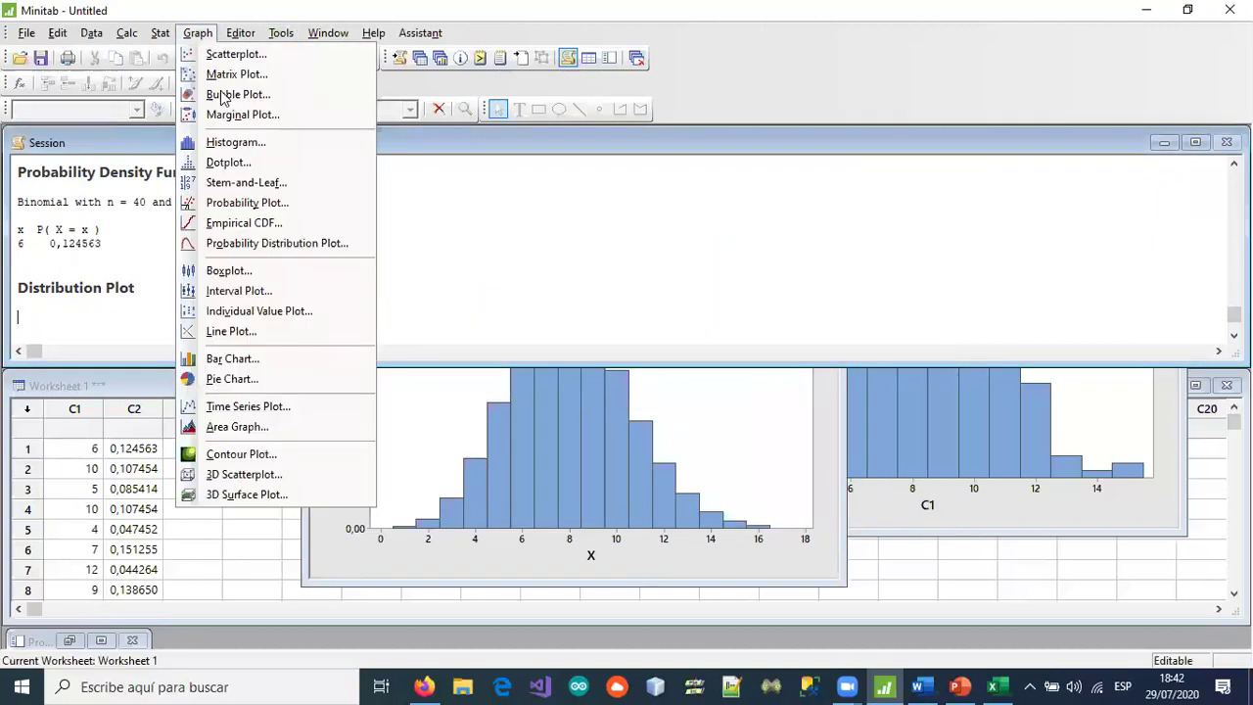
{"action": "left_click", "coordinate": [250, 245]}
{"action": "left_click", "coordinate": [724, 348]}
{"action": "left_click", "coordinate": [631, 406]}
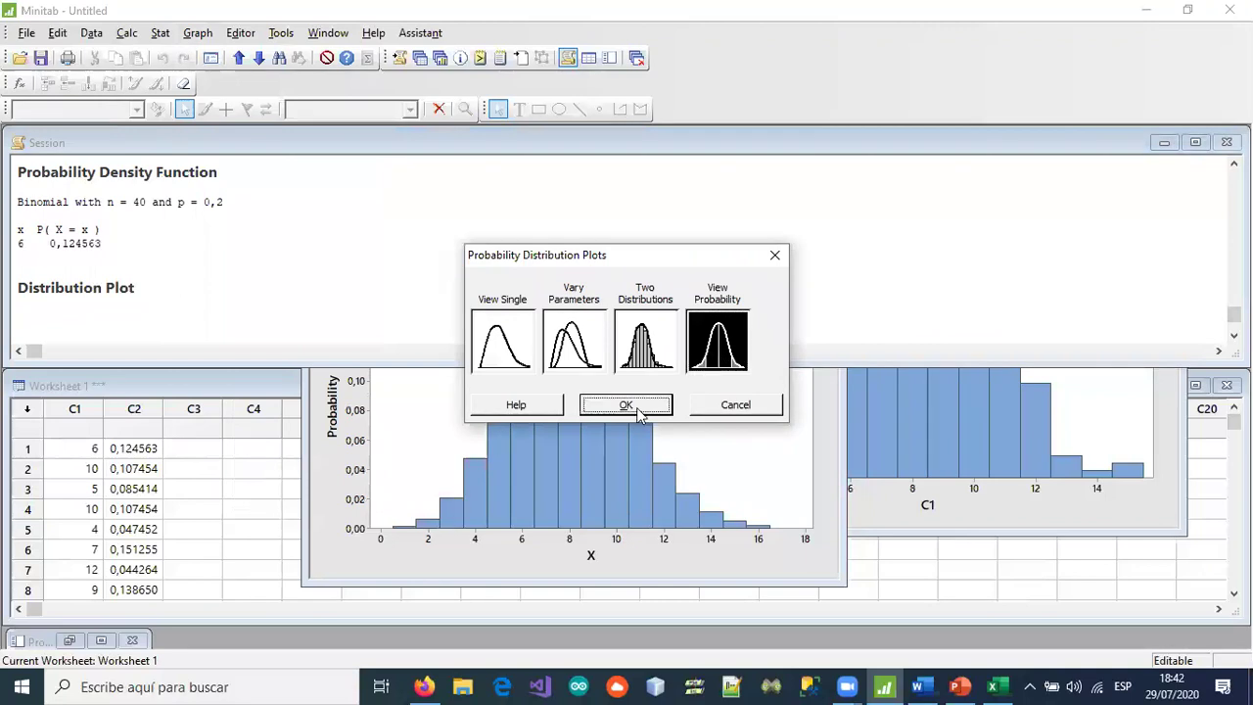
{"action": "left_click", "coordinate": [536, 202]}
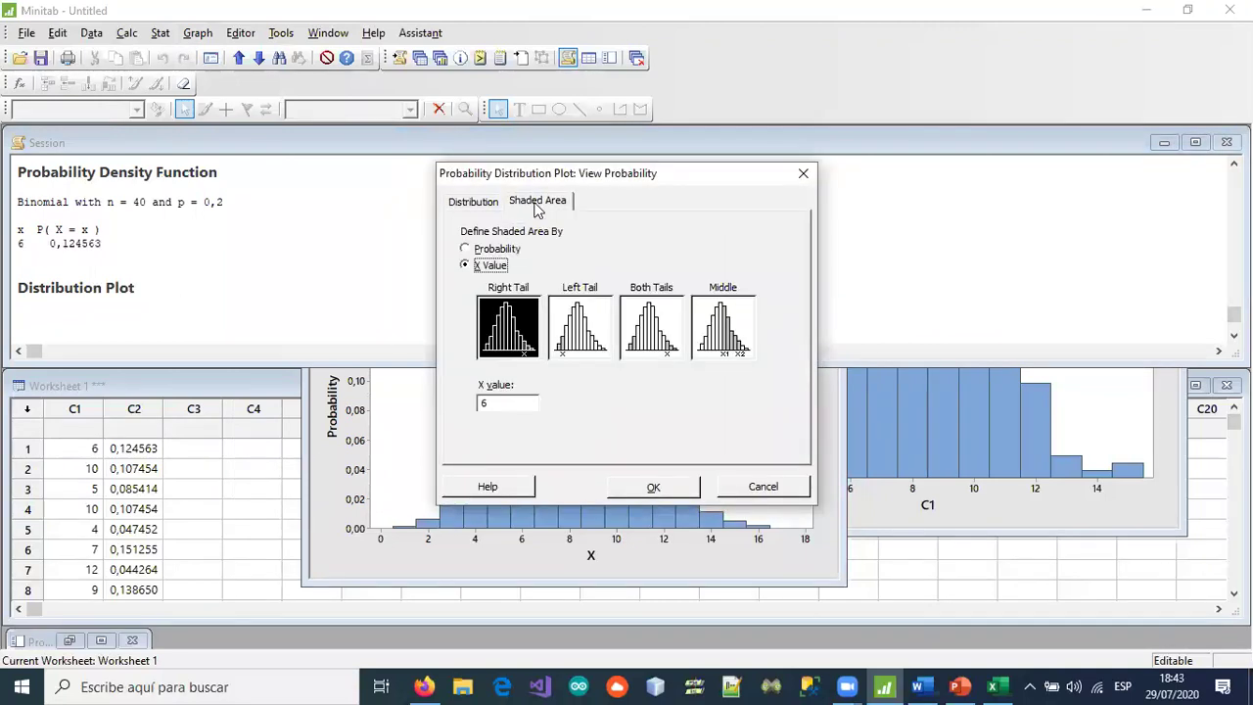
{"action": "left_click", "coordinate": [721, 325]}
{"action": "left_click", "coordinate": [591, 407]}
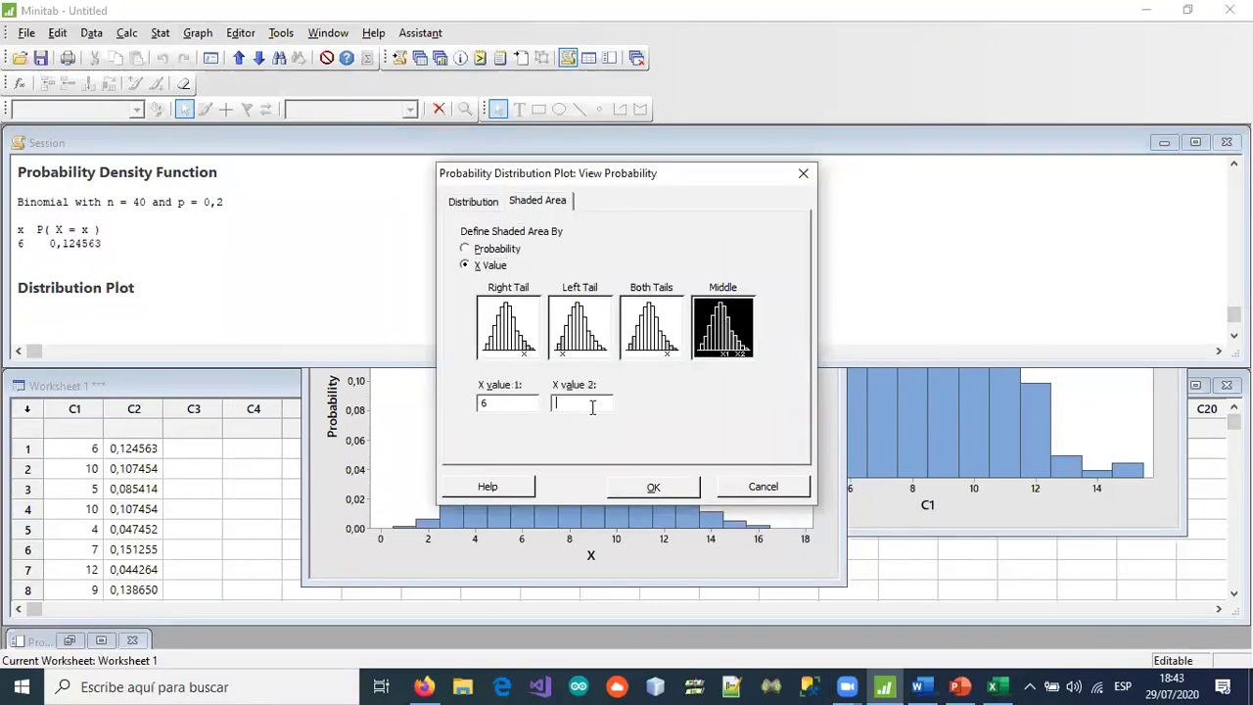
{"action": "type", "text": "6"}
{"action": "left_click", "coordinate": [641, 487]}
{"action": "left_click_drag", "start_coordinate": [461, 260], "coordinate": [731, 155]}
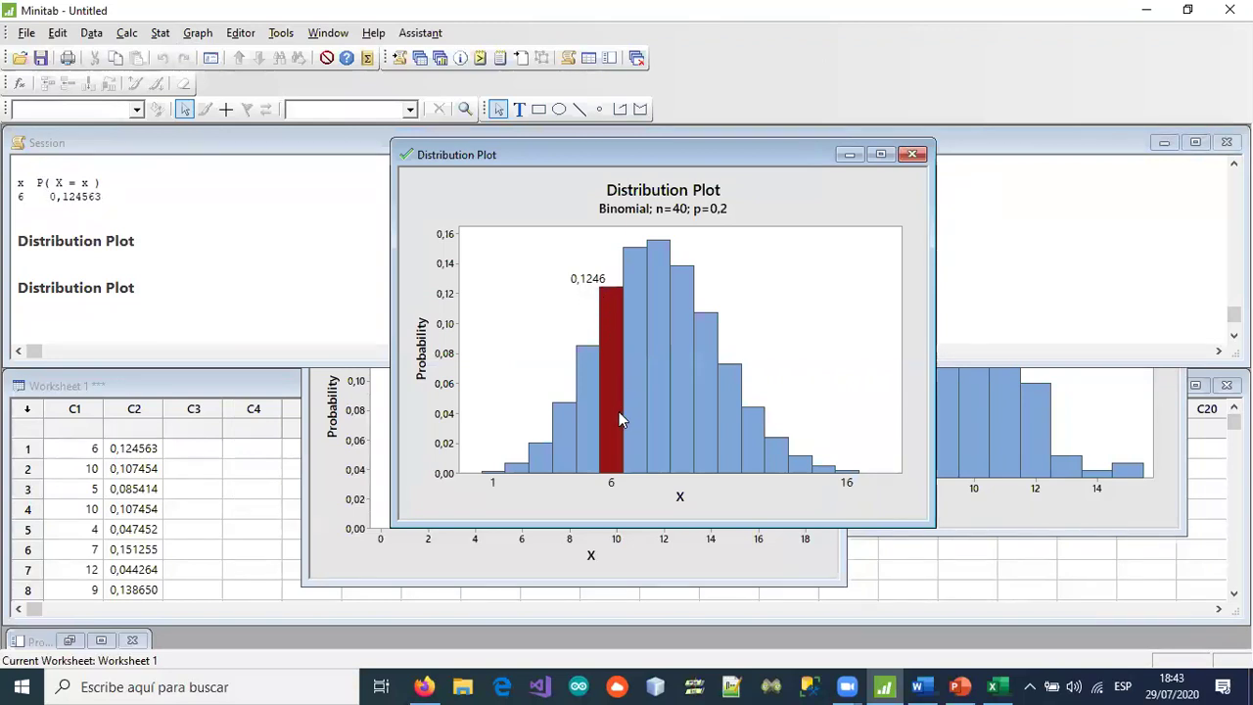
- Examine the bar shaded at X = 6 and close that distribution plot without saving it to a separate file
{"action": "mouse_move", "coordinate": [618, 413]}
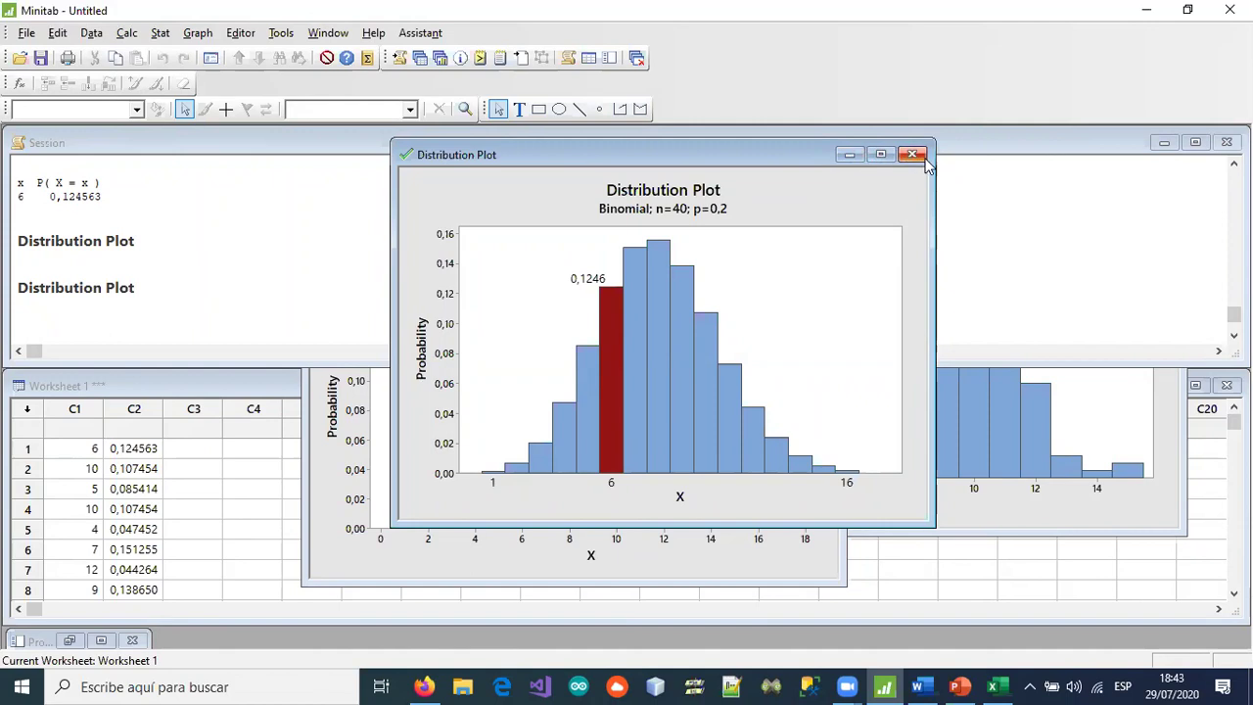
{"action": "left_click", "coordinate": [913, 155]}
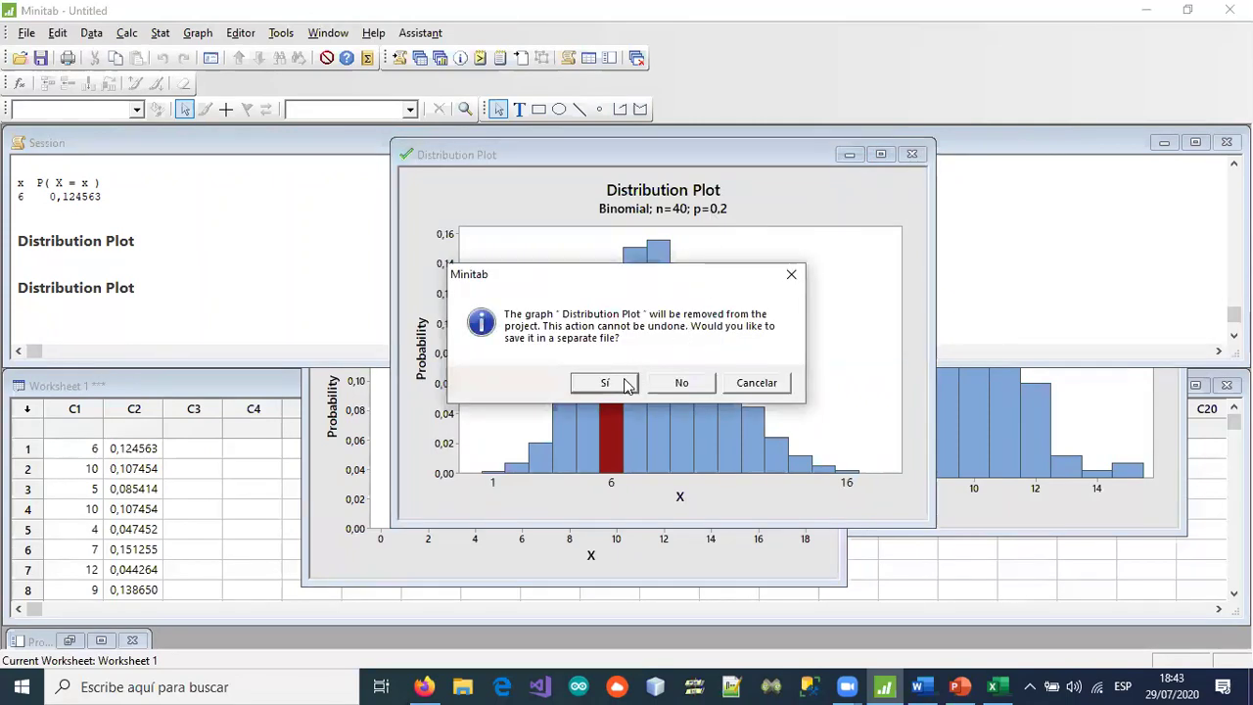
{"action": "left_click", "coordinate": [672, 386]}
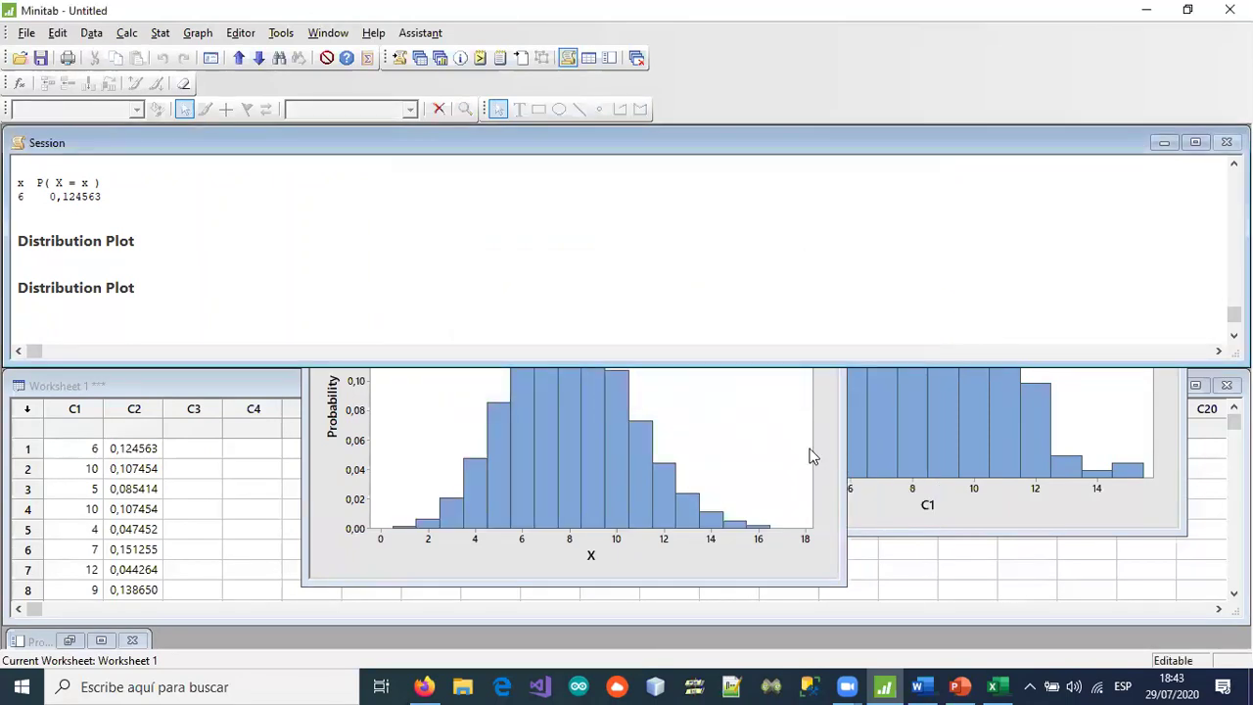
- Place the unshaded binomial distribution plot and the histogram of C1 side by side without overlap
{"action": "left_click", "coordinate": [587, 584]}
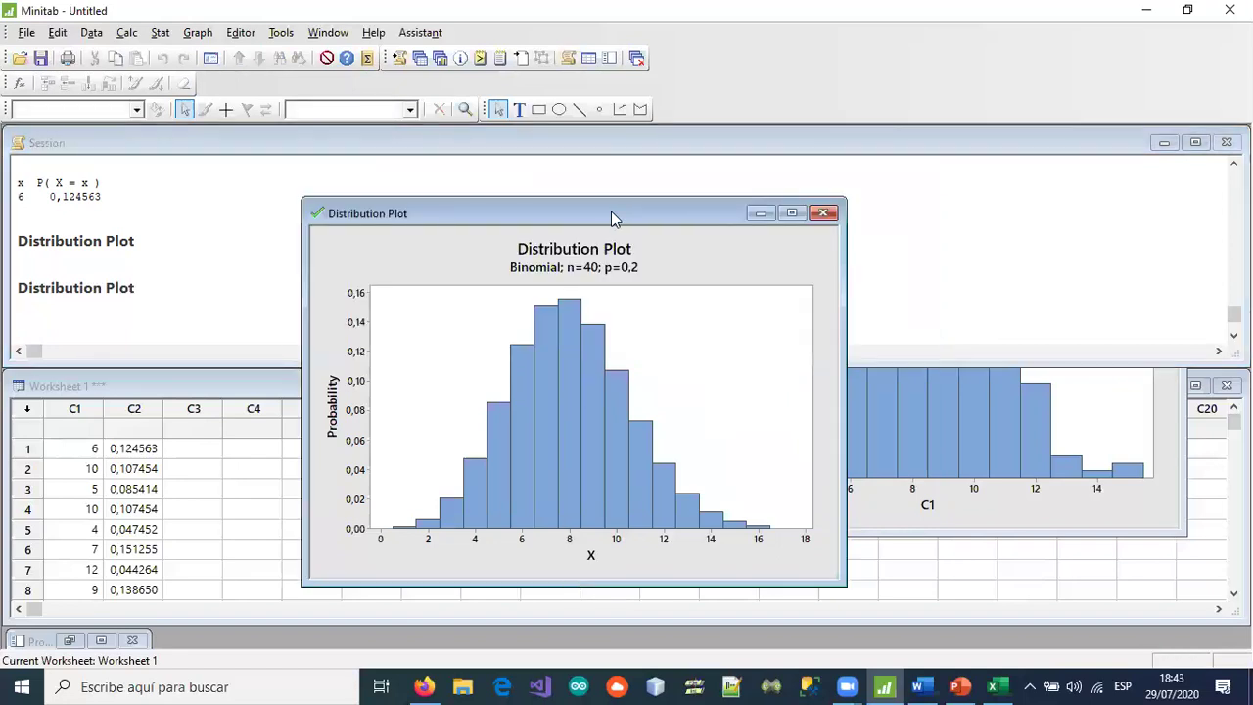
{"action": "left_click_drag", "start_coordinate": [613, 215], "coordinate": [473, 209]}
{"action": "left_click", "coordinate": [881, 526]}
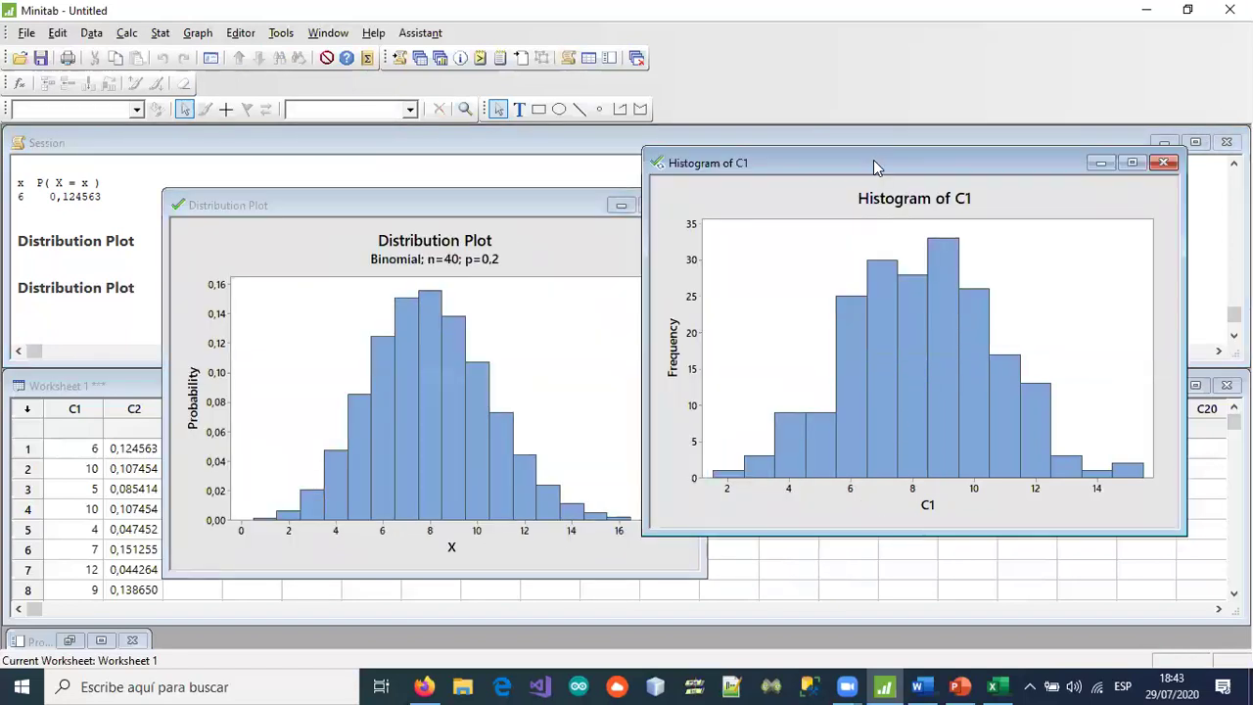
{"action": "left_click_drag", "start_coordinate": [874, 167], "coordinate": [924, 214]}
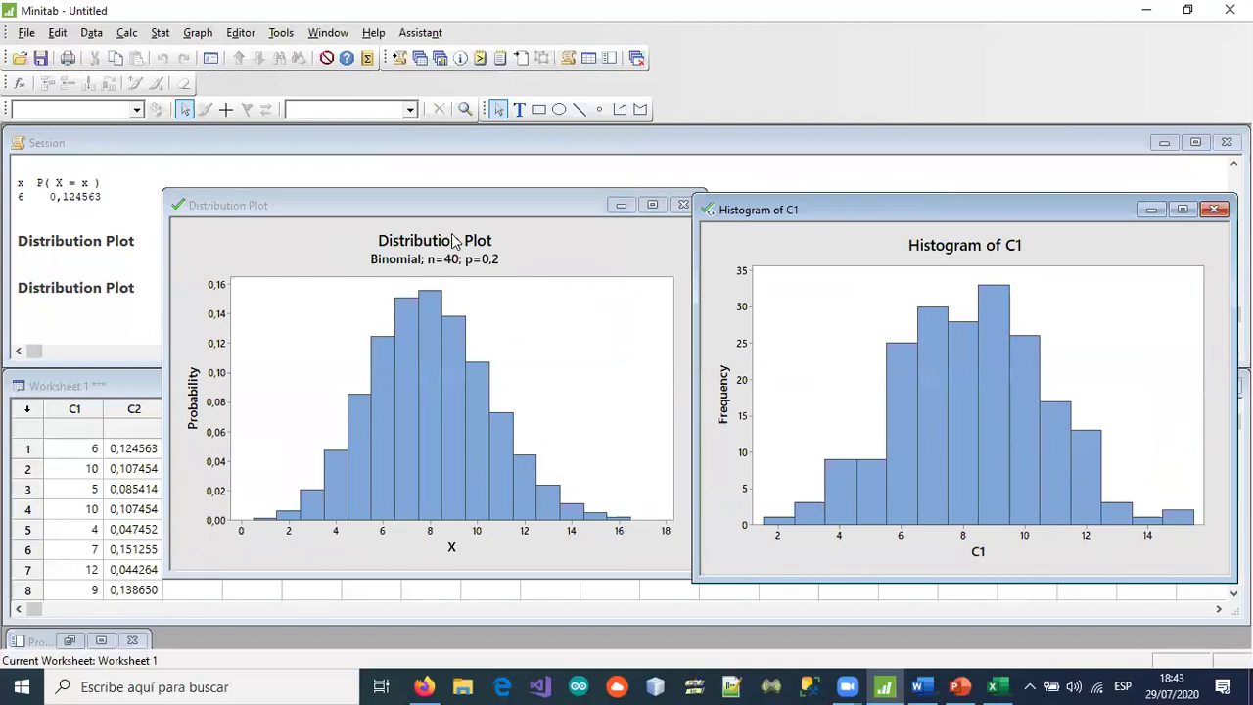
{"action": "left_click", "coordinate": [424, 201]}
{"action": "left_click_drag", "start_coordinate": [424, 201], "coordinate": [371, 201]}
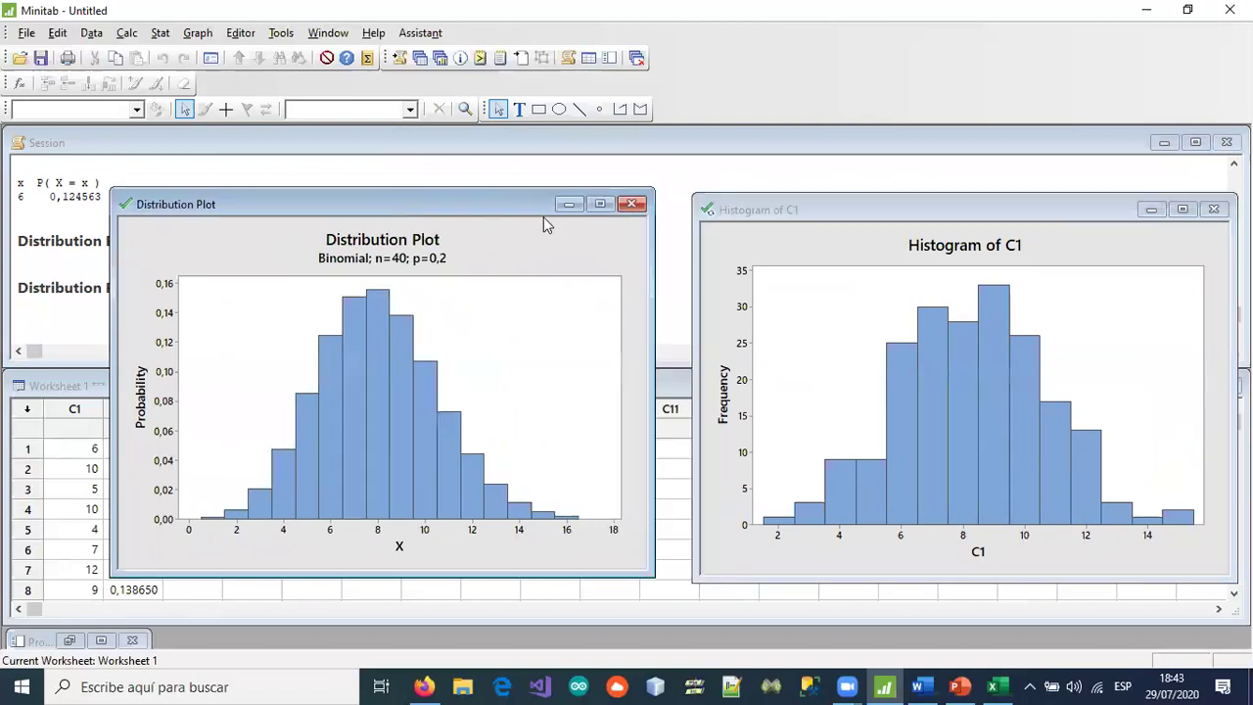
- Standardize column C1 by subtracting the mean and dividing by the standard deviation, storing the results in C2
{"action": "left_click", "coordinate": [126, 32]}
{"action": "left_click", "coordinate": [145, 116]}
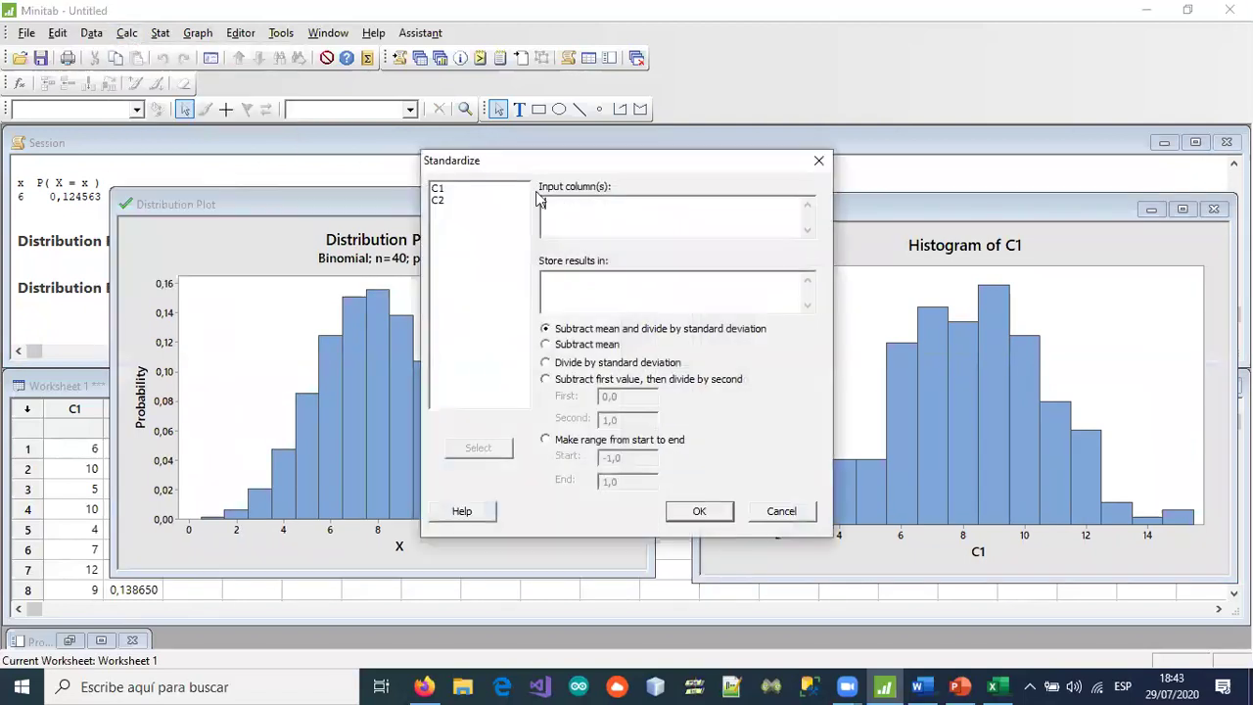
{"action": "left_click_drag", "start_coordinate": [529, 160], "coordinate": [464, 138]}
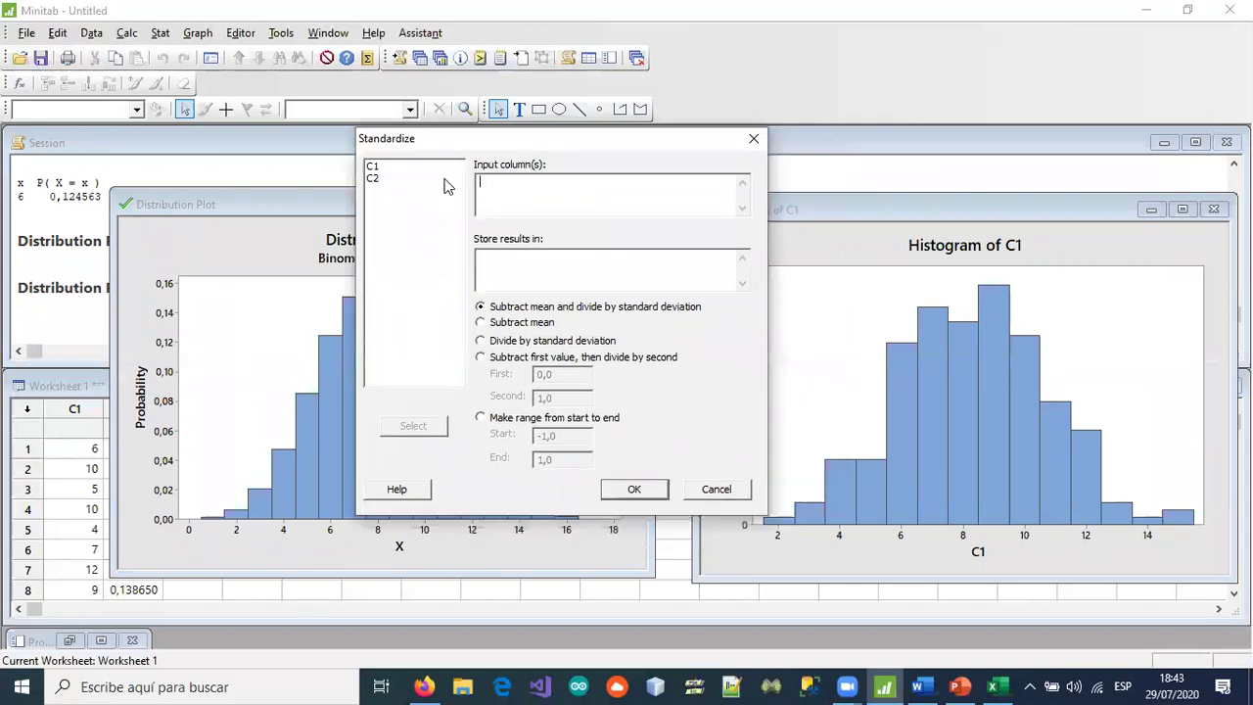
{"action": "double_click", "coordinate": [375, 168]}
{"action": "left_click", "coordinate": [624, 488]}
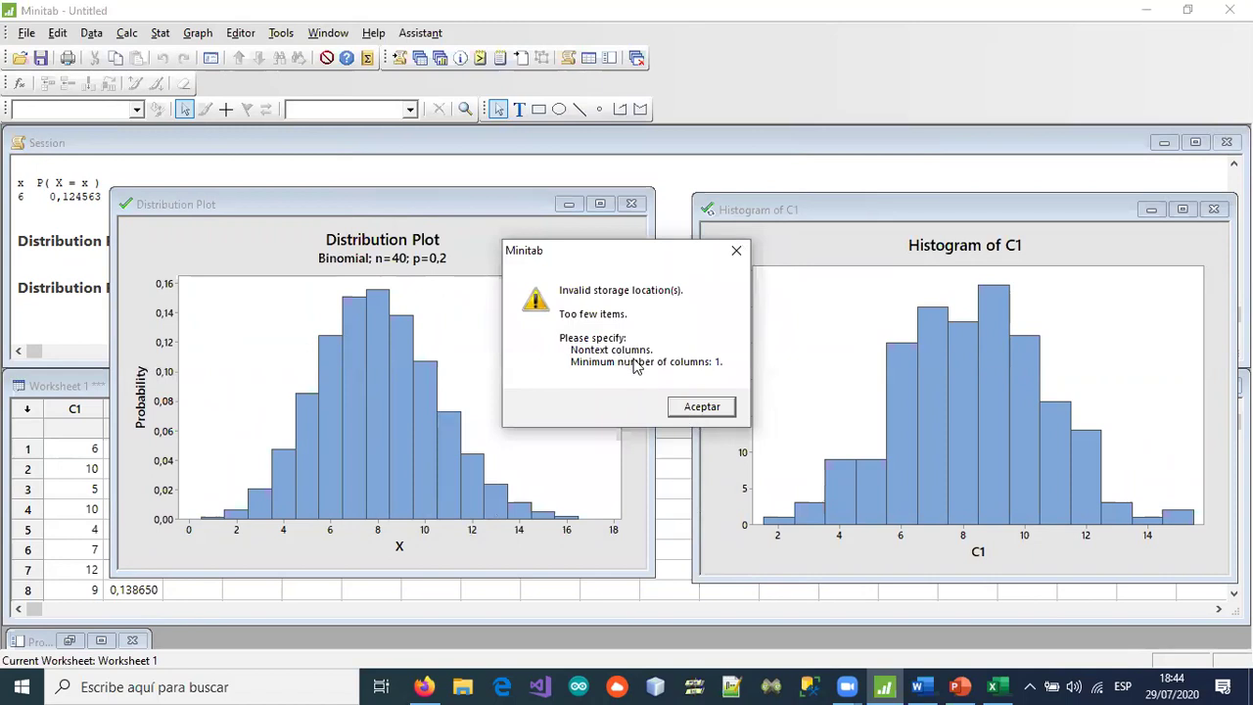
{"action": "left_click", "coordinate": [700, 406]}
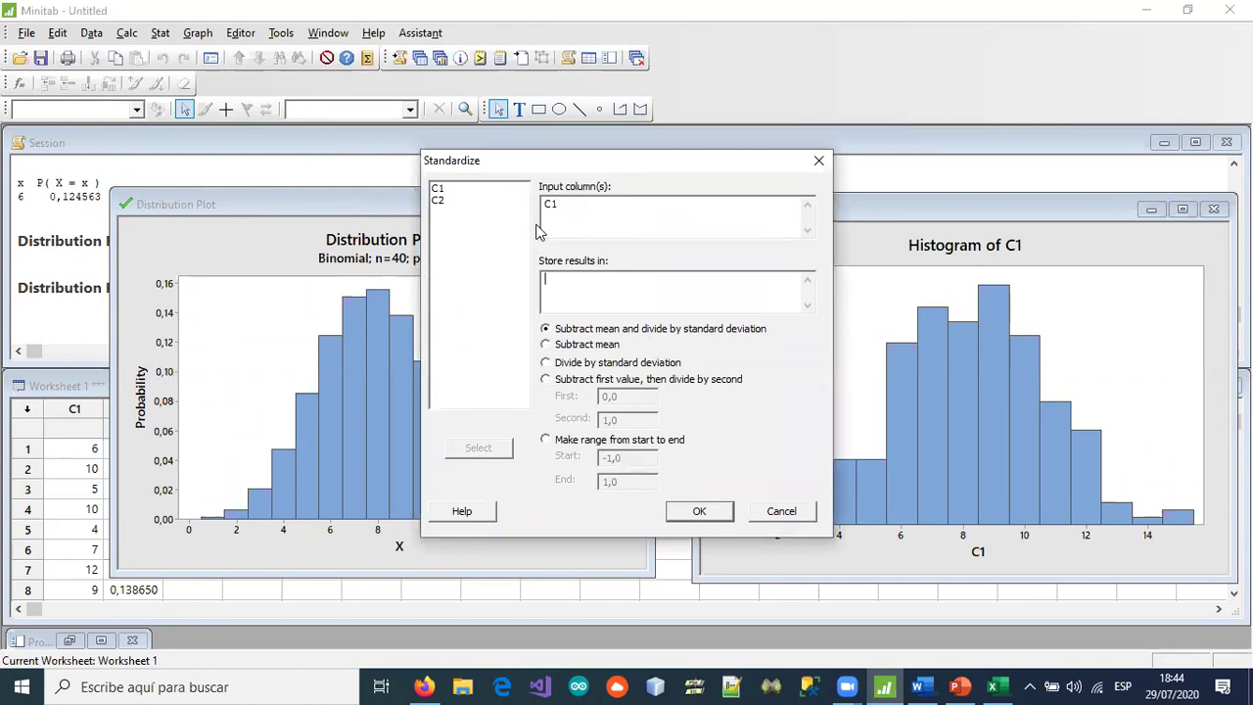
{"action": "left_click_drag", "start_coordinate": [536, 171], "coordinate": [637, 183]}
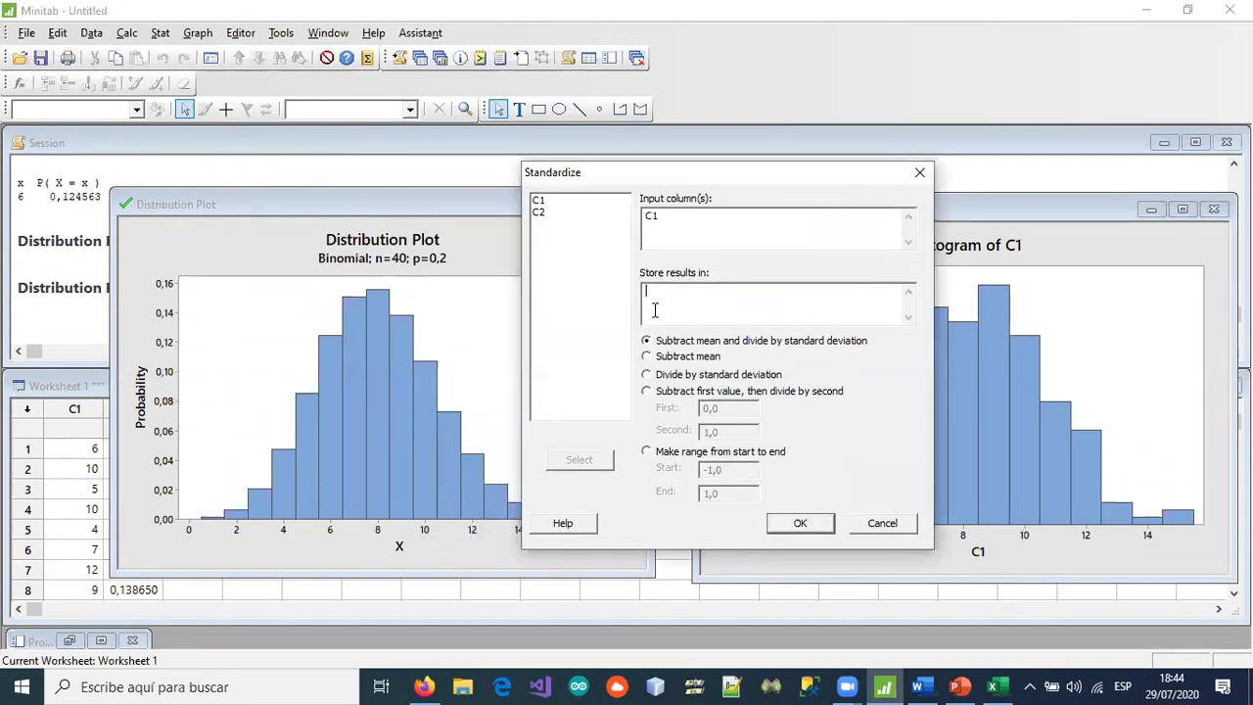
{"action": "type", "text": "2"}
{"action": "left_click", "coordinate": [801, 522]}
- Move the distribution plot clear of columns C1 and C2 and examine the standardized values in the worksheet
{"action": "left_click_drag", "start_coordinate": [380, 206], "coordinate": [784, 216]}
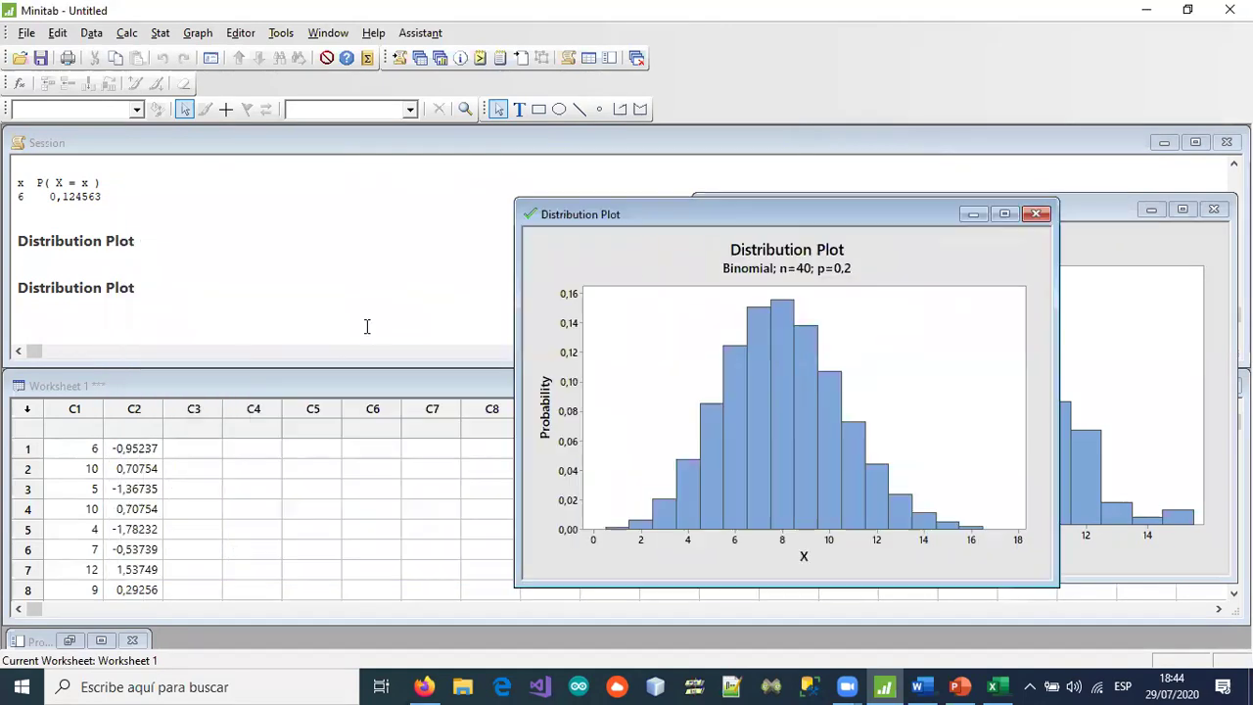
{"action": "left_click", "coordinate": [128, 33]}
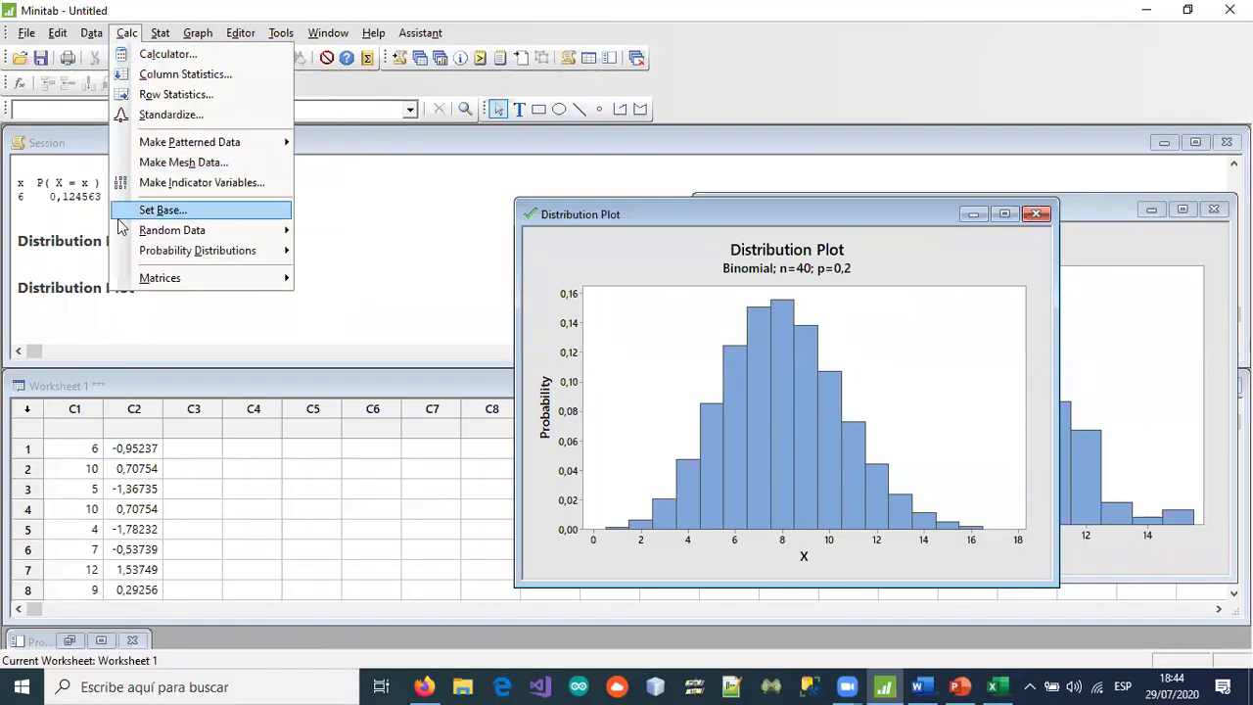
{"action": "mouse_move", "coordinate": [174, 40]}
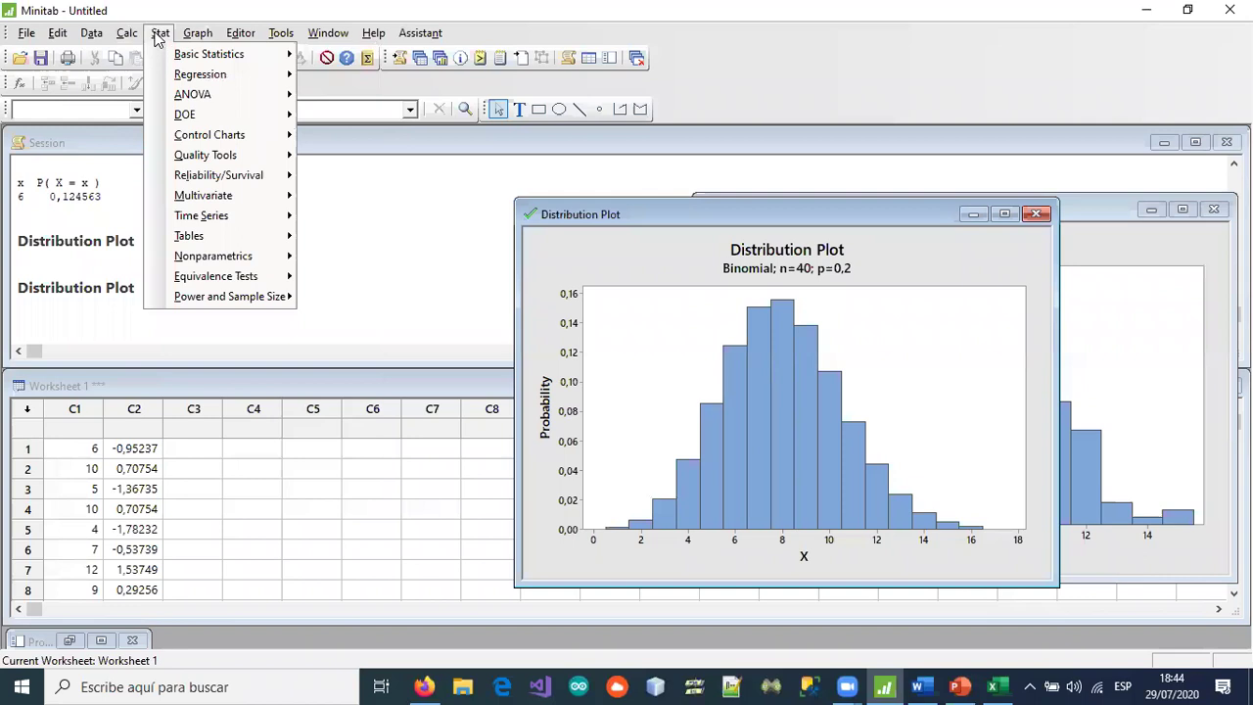
{"action": "mouse_move", "coordinate": [122, 38]}
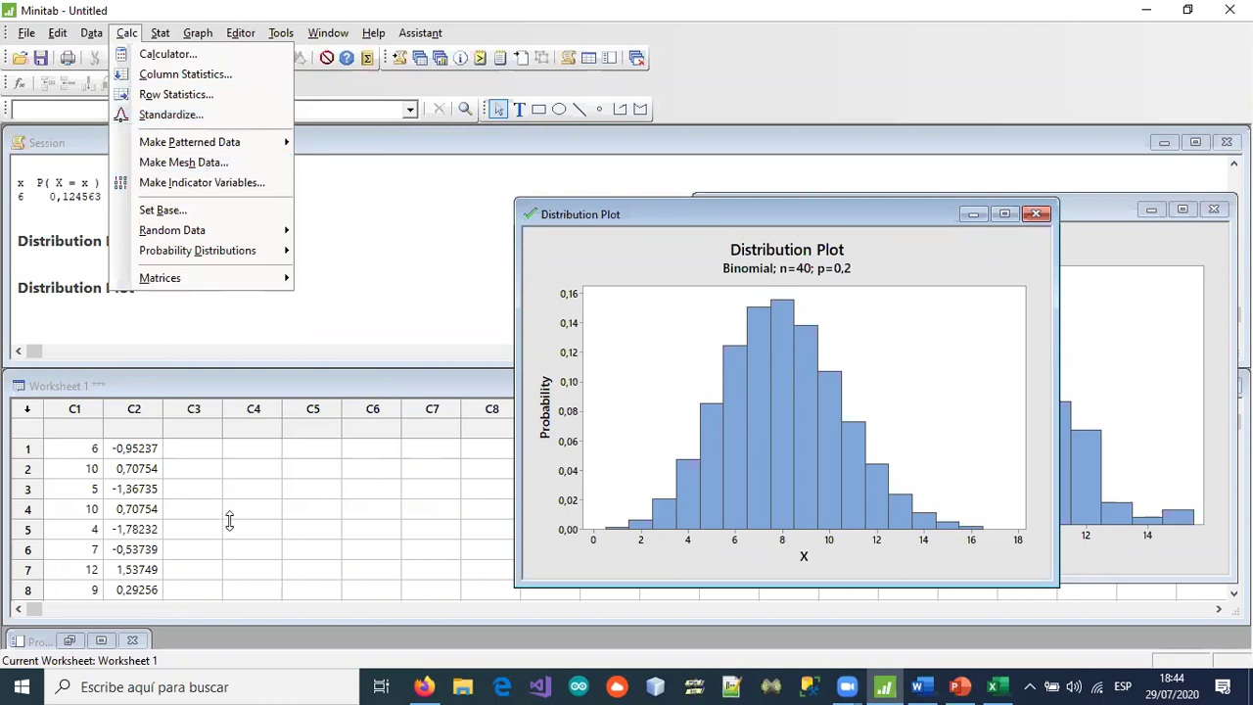
{"action": "mouse_move", "coordinate": [227, 278]}
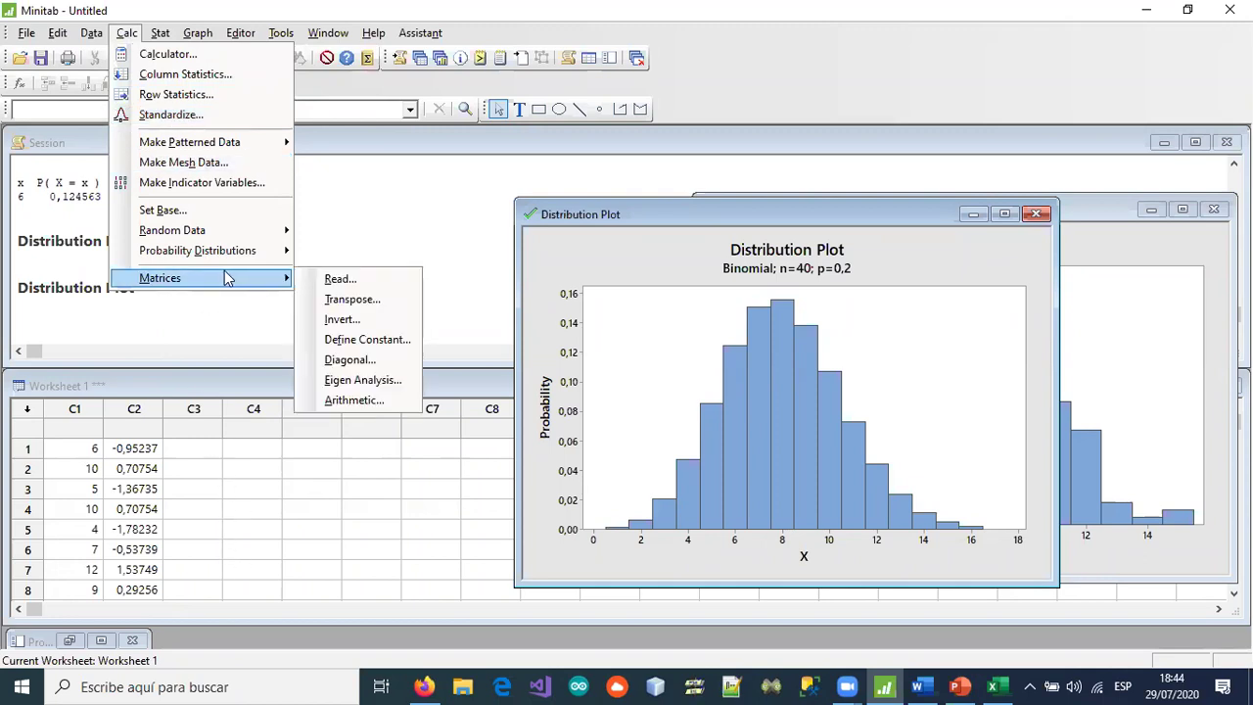
{"action": "left_click", "coordinate": [201, 32]}
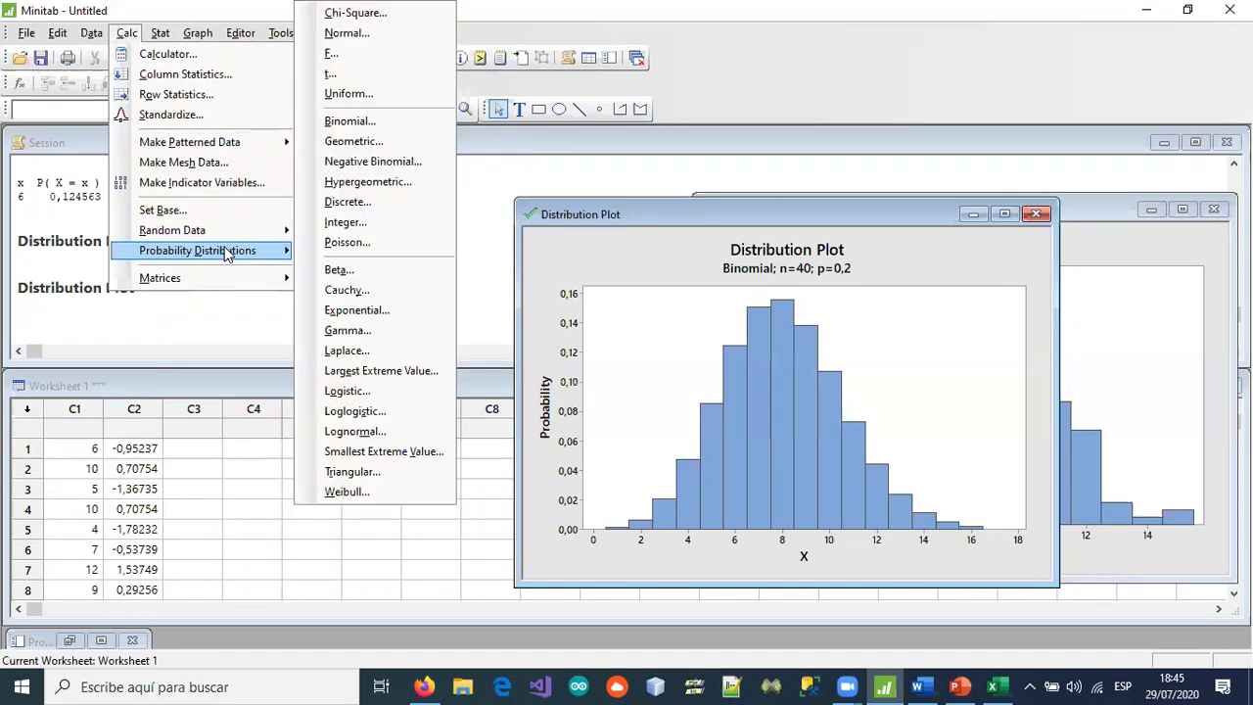
{"action": "mouse_move", "coordinate": [228, 240]}
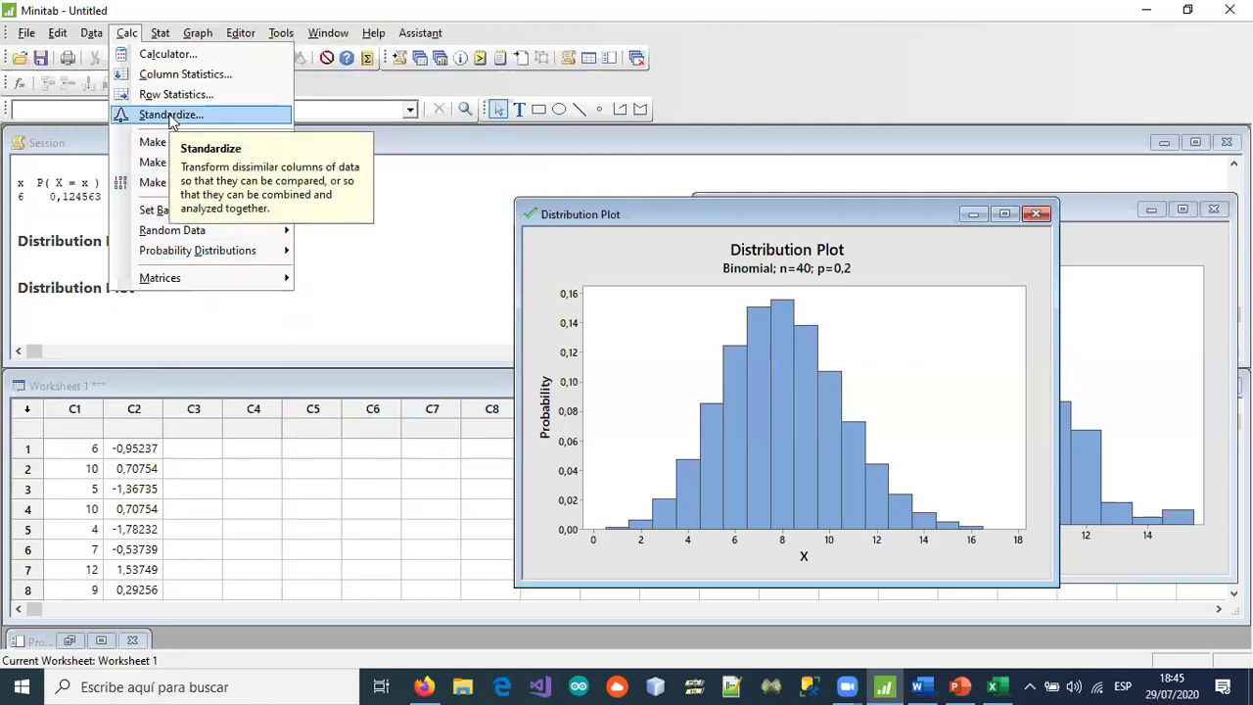
{"action": "left_click", "coordinate": [171, 116]}
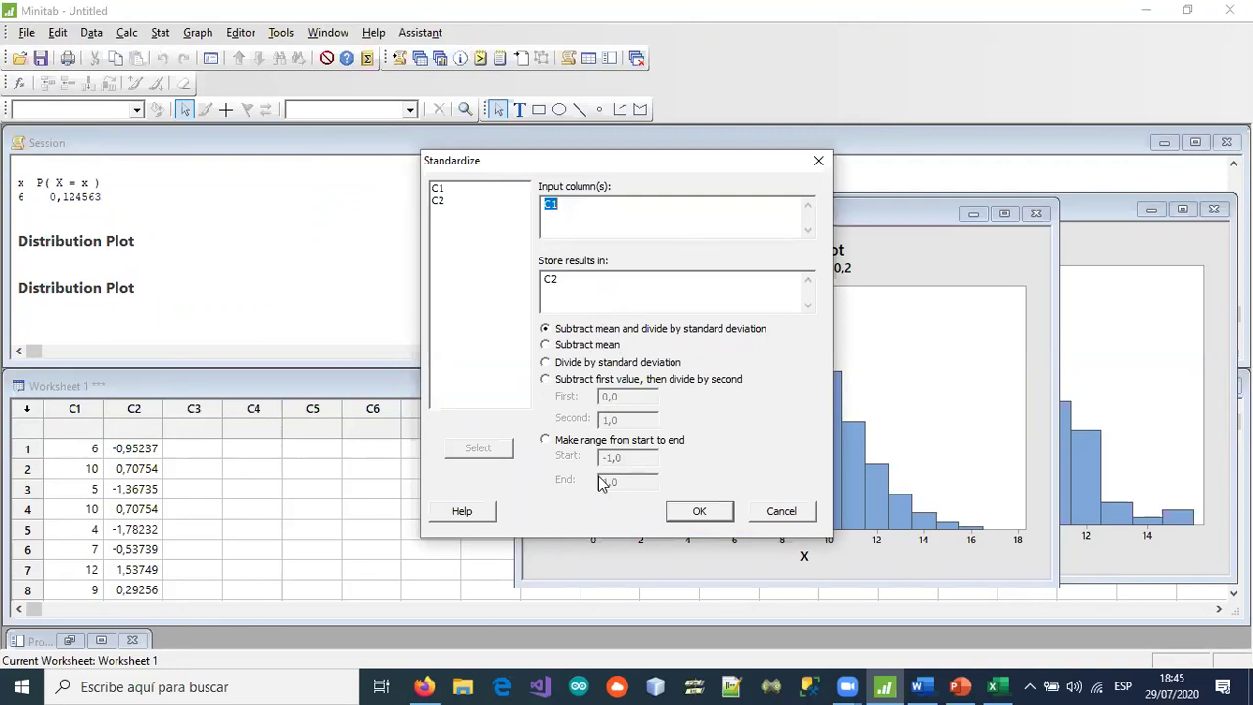
{"action": "left_click", "coordinate": [781, 511]}
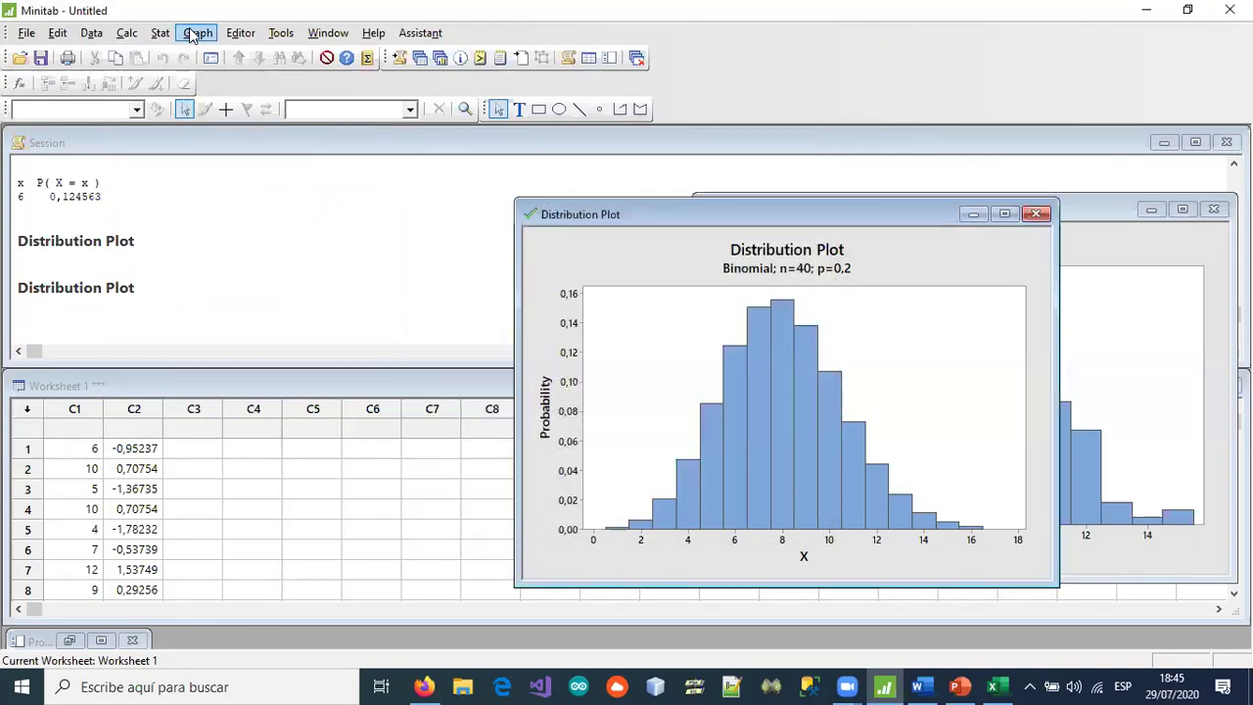
{"action": "left_click", "coordinate": [196, 34]}
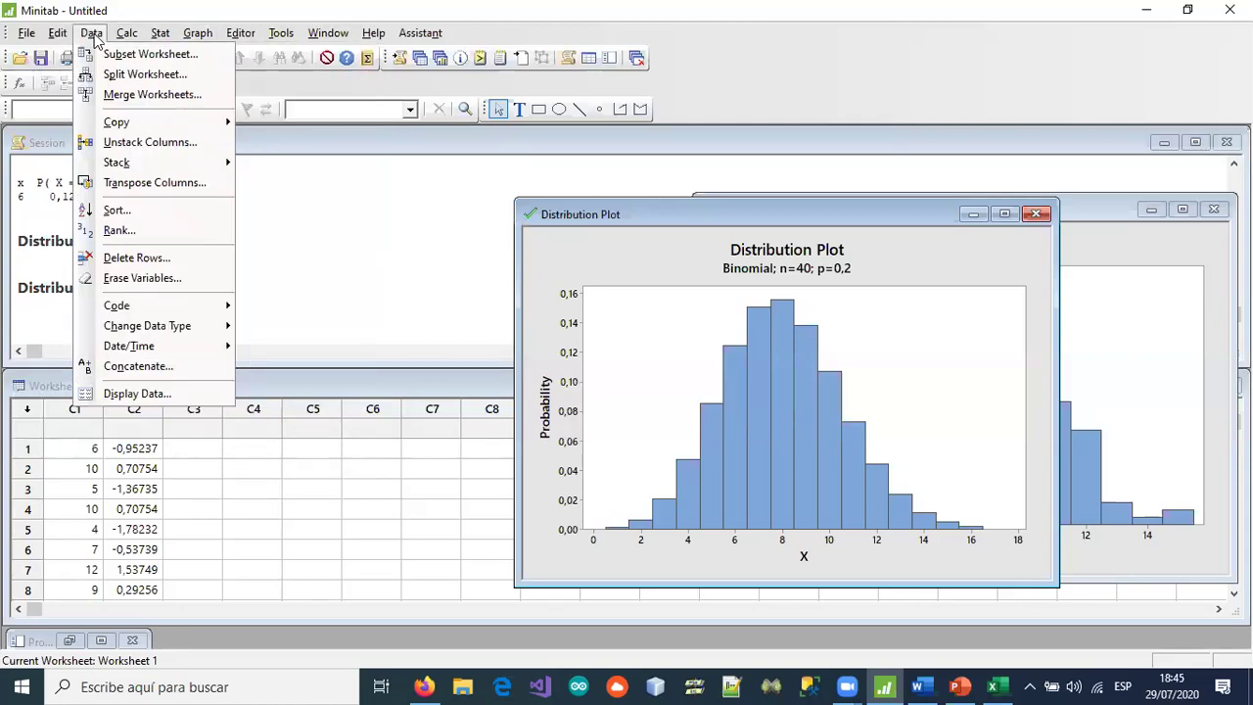
{"action": "left_click", "coordinate": [161, 34]}
{"action": "left_click", "coordinate": [194, 33]}
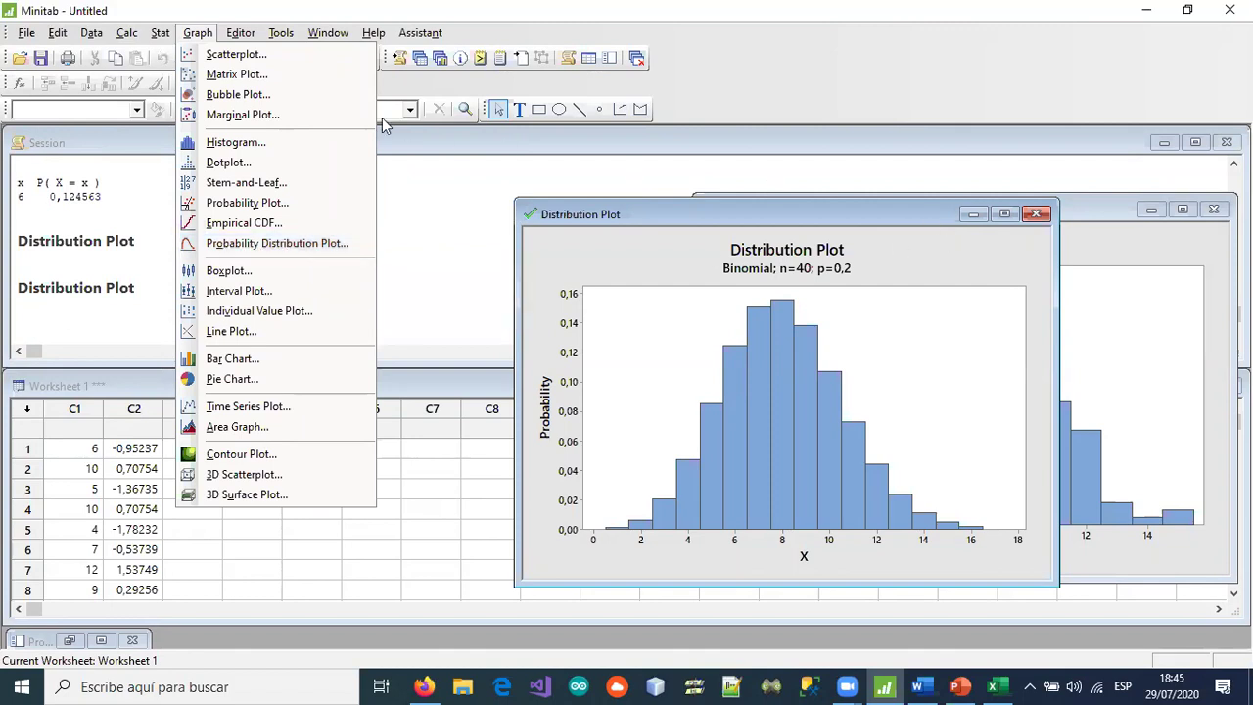
- Bring the binomial distribution plot back to the front and align it edge to edge with the histogram of C1
{"action": "left_click", "coordinate": [450, 224]}
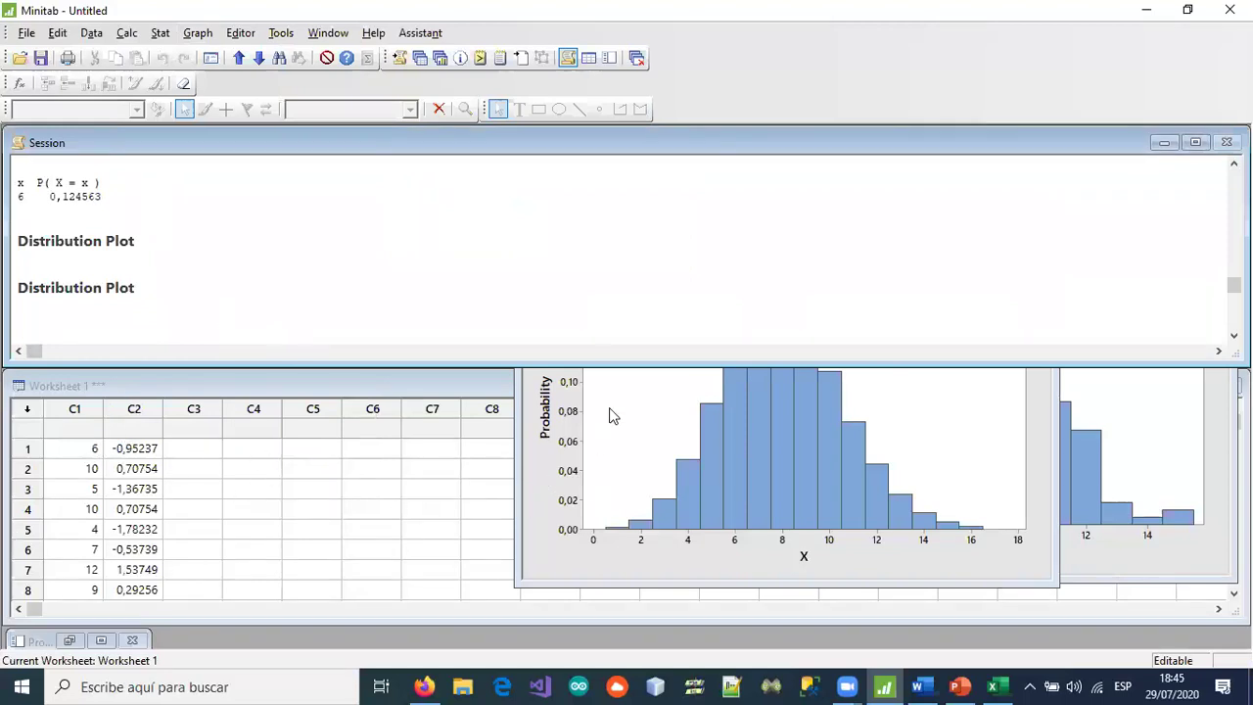
{"action": "left_click", "coordinate": [536, 583]}
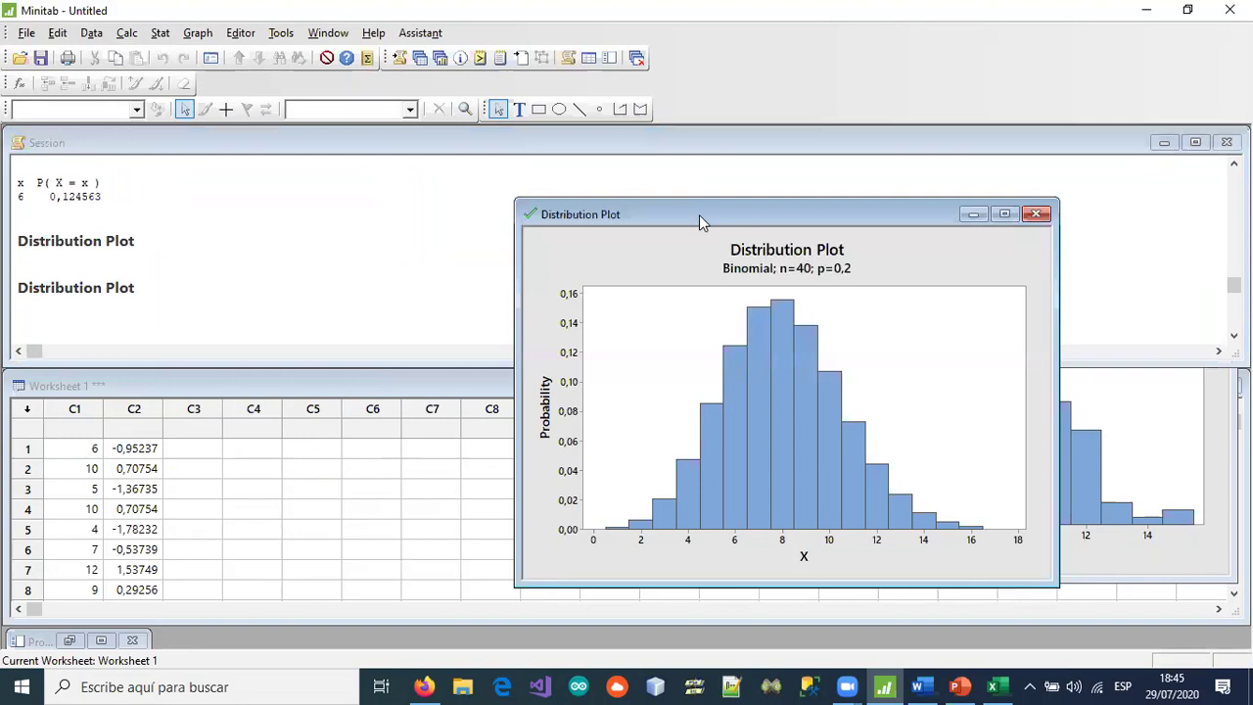
{"action": "left_click_drag", "start_coordinate": [665, 216], "coordinate": [271, 209]}
{"action": "left_click", "coordinate": [730, 523]}
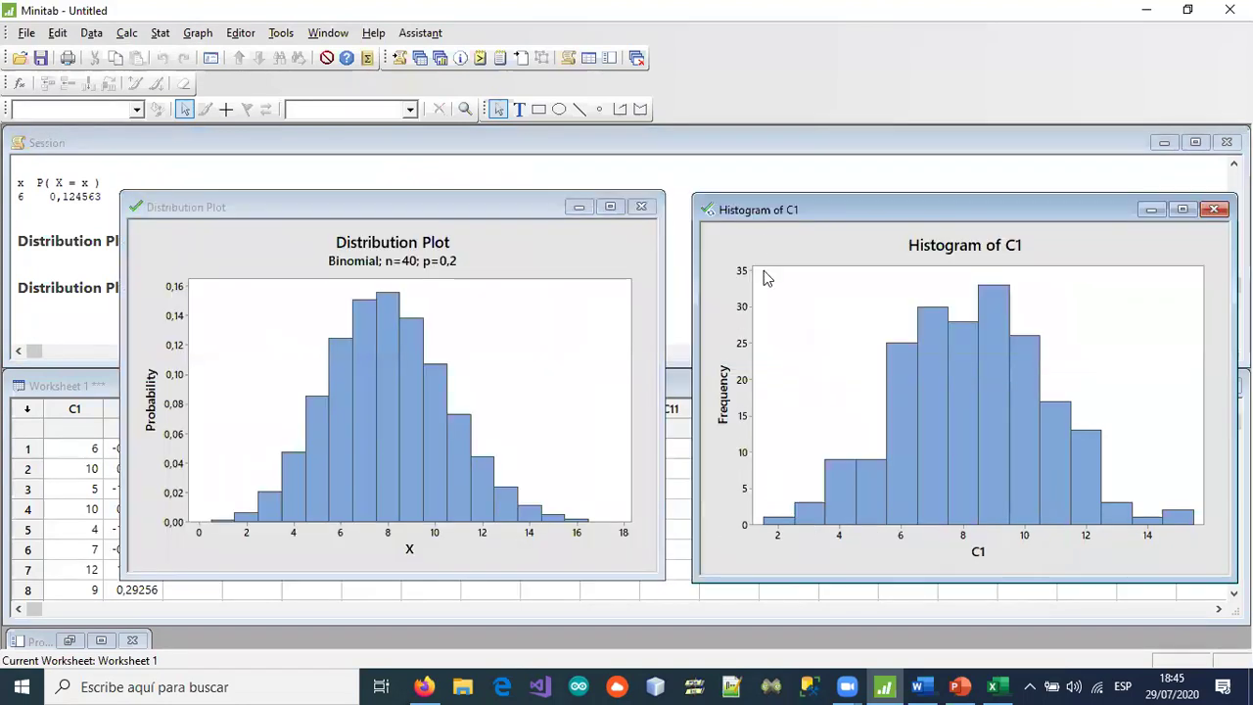
{"action": "left_click_drag", "start_coordinate": [824, 213], "coordinate": [801, 210]}
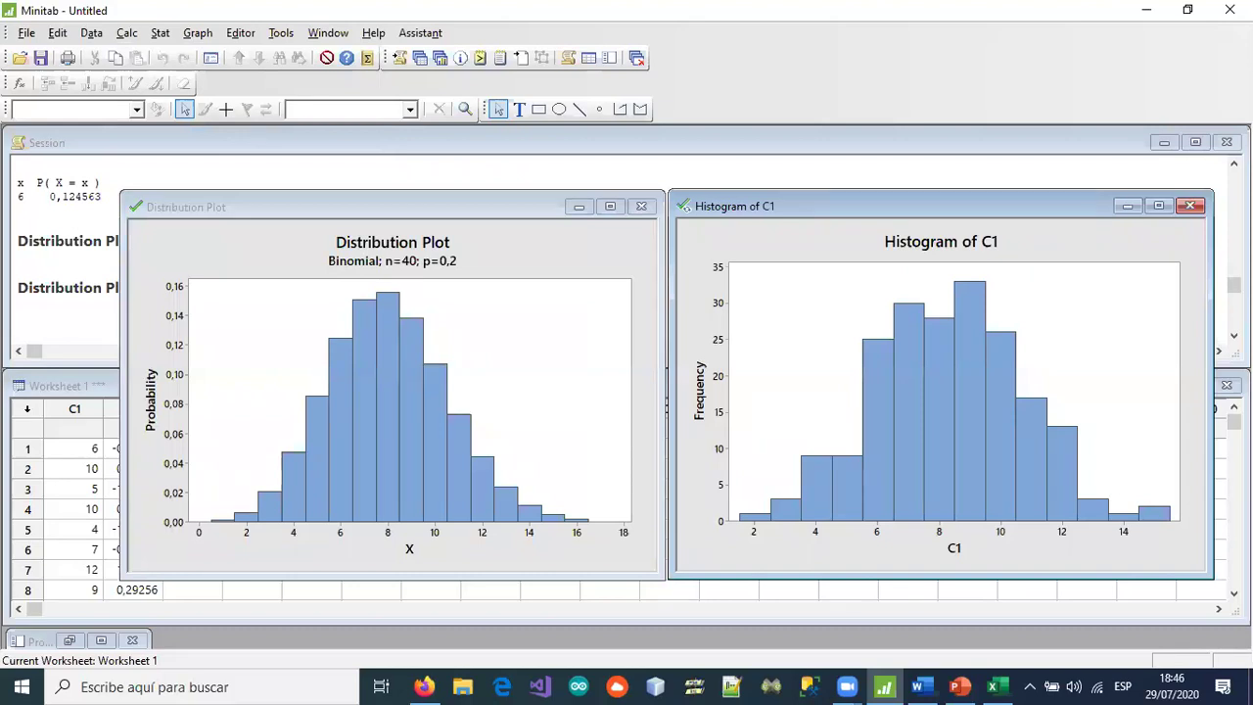
{"action": "key", "text": "super+d"}
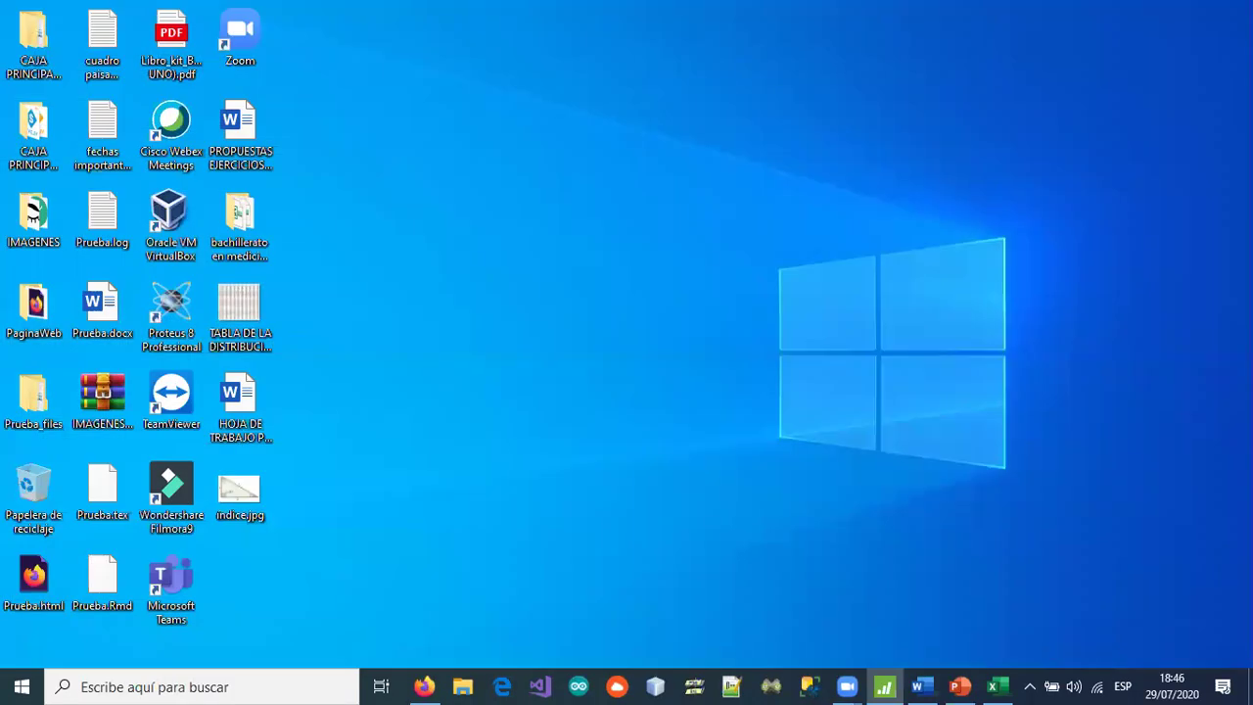
{"action": "key", "text": "super+d"}
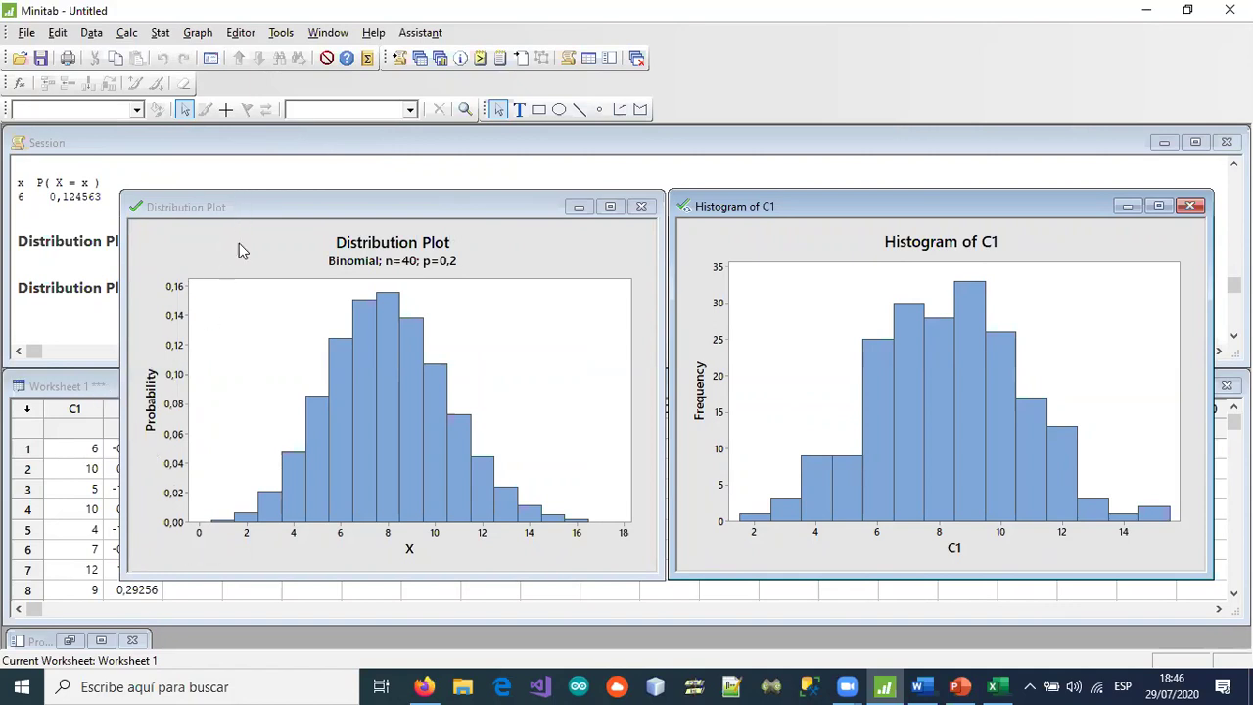
{"action": "left_click", "coordinate": [265, 207]}
{"action": "left_click", "coordinate": [127, 33]}
{"action": "left_click", "coordinate": [127, 35]}
{"action": "left_click", "coordinate": [128, 35]}
{"action": "left_click", "coordinate": [157, 35]}
{"action": "mouse_move", "coordinate": [127, 35]}
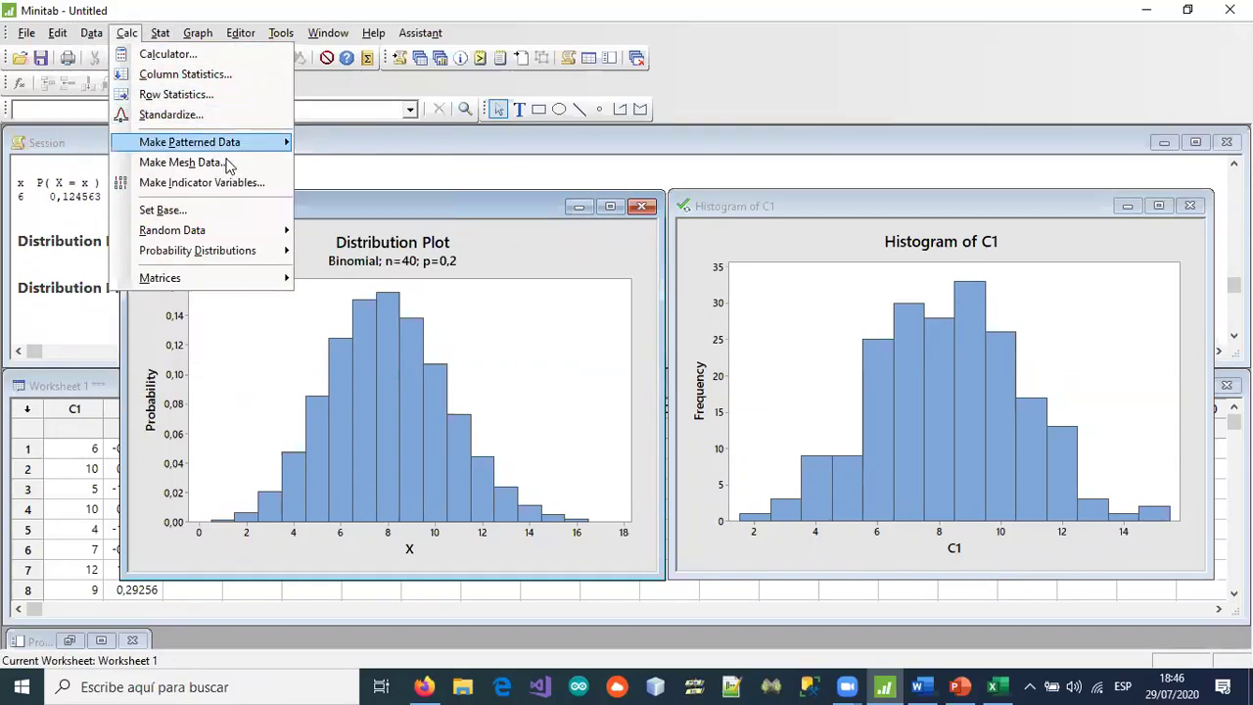
{"action": "mouse_move", "coordinate": [235, 149]}
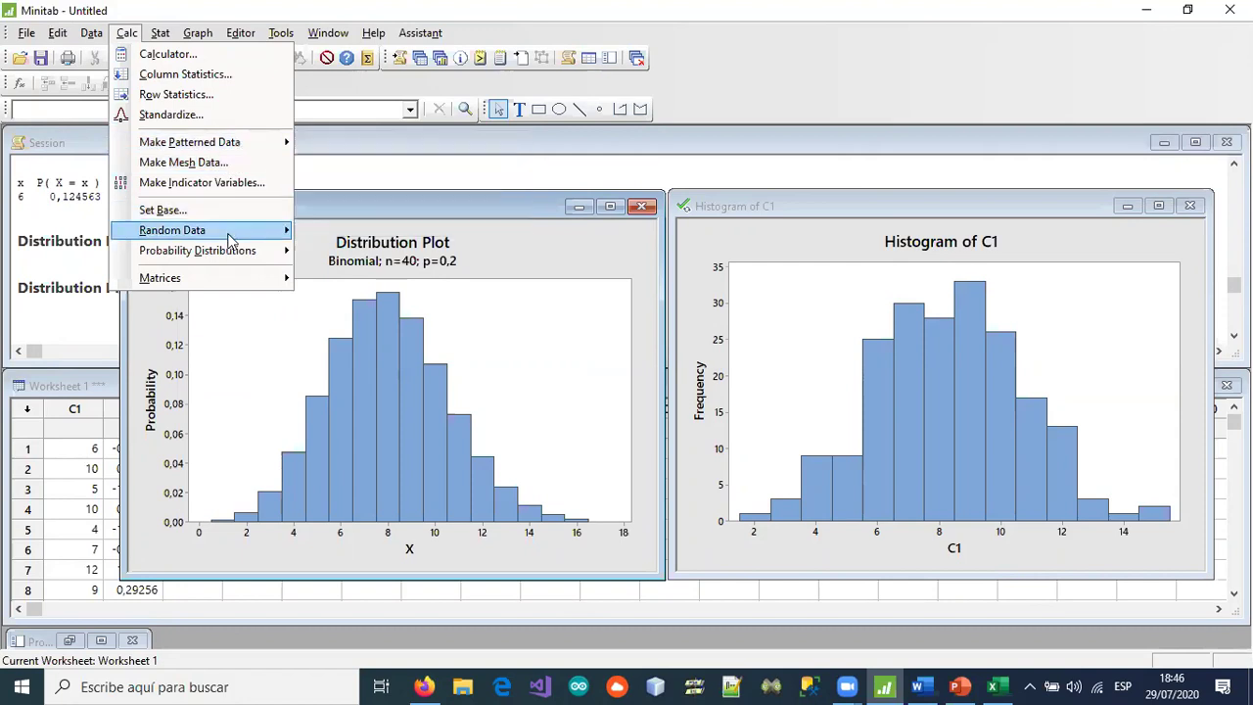
{"action": "mouse_move", "coordinate": [230, 240]}
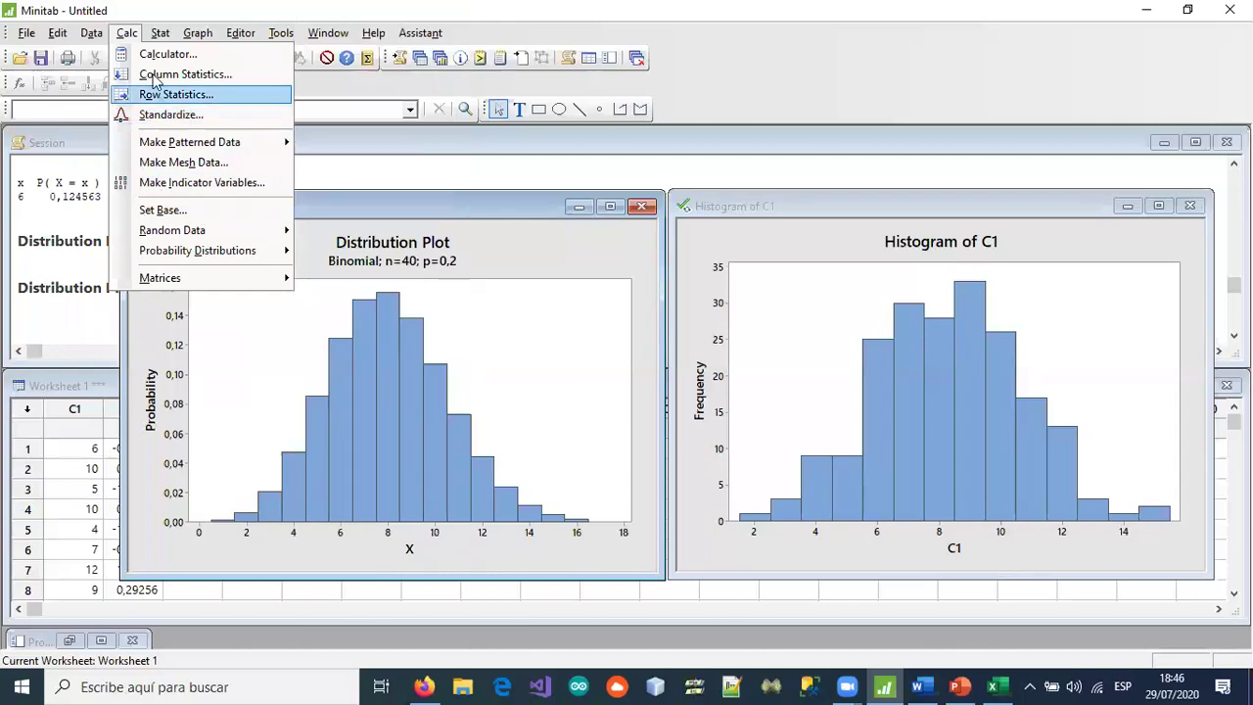
{"action": "left_click", "coordinate": [162, 32]}
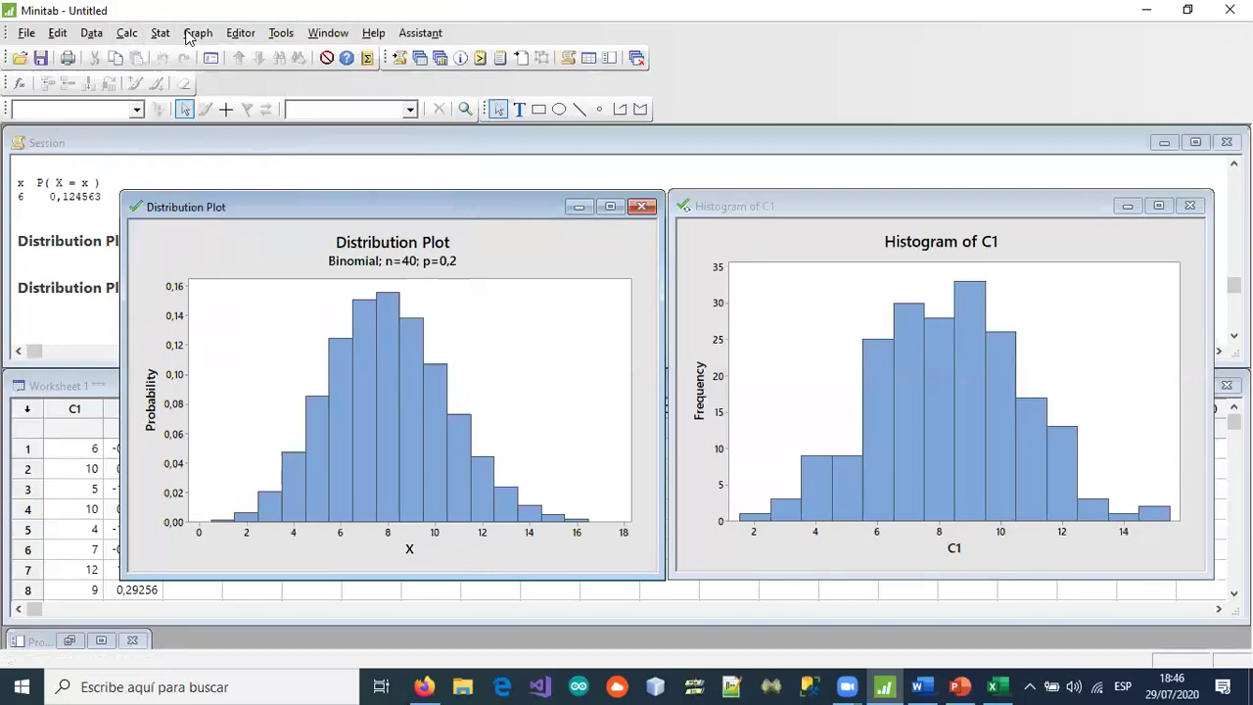
{"action": "left_click", "coordinate": [196, 33]}
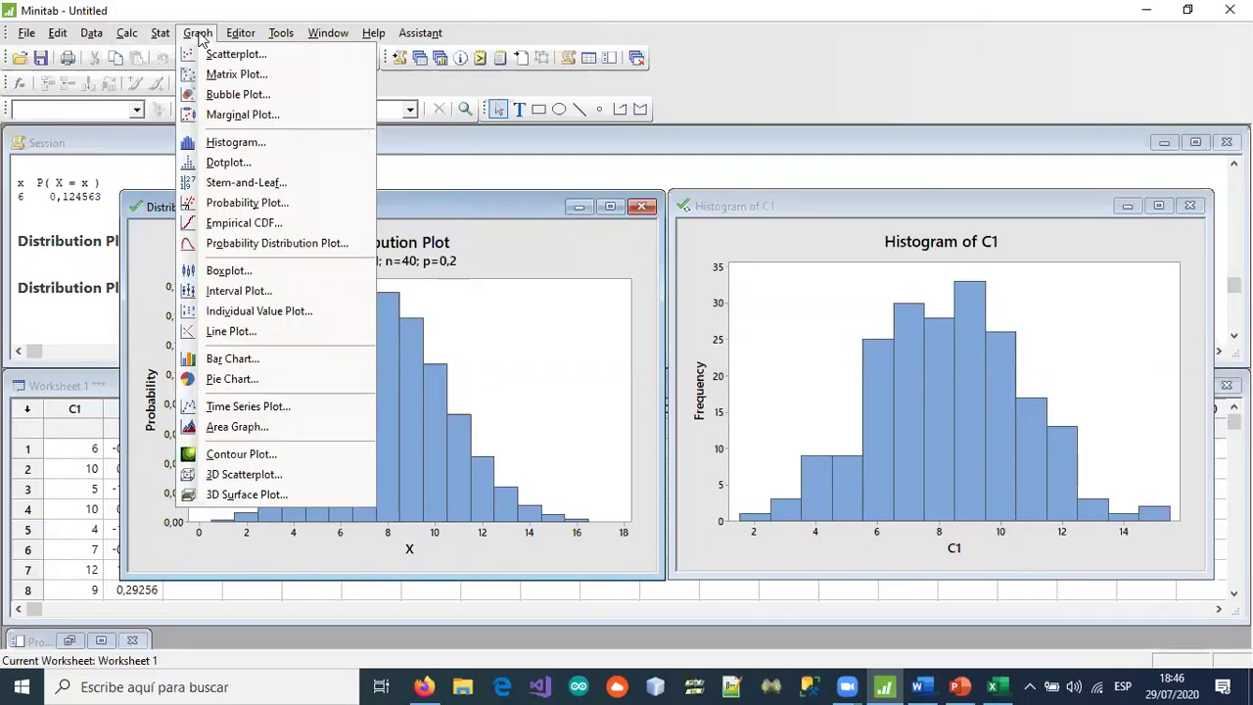
{"action": "mouse_move", "coordinate": [142, 38]}
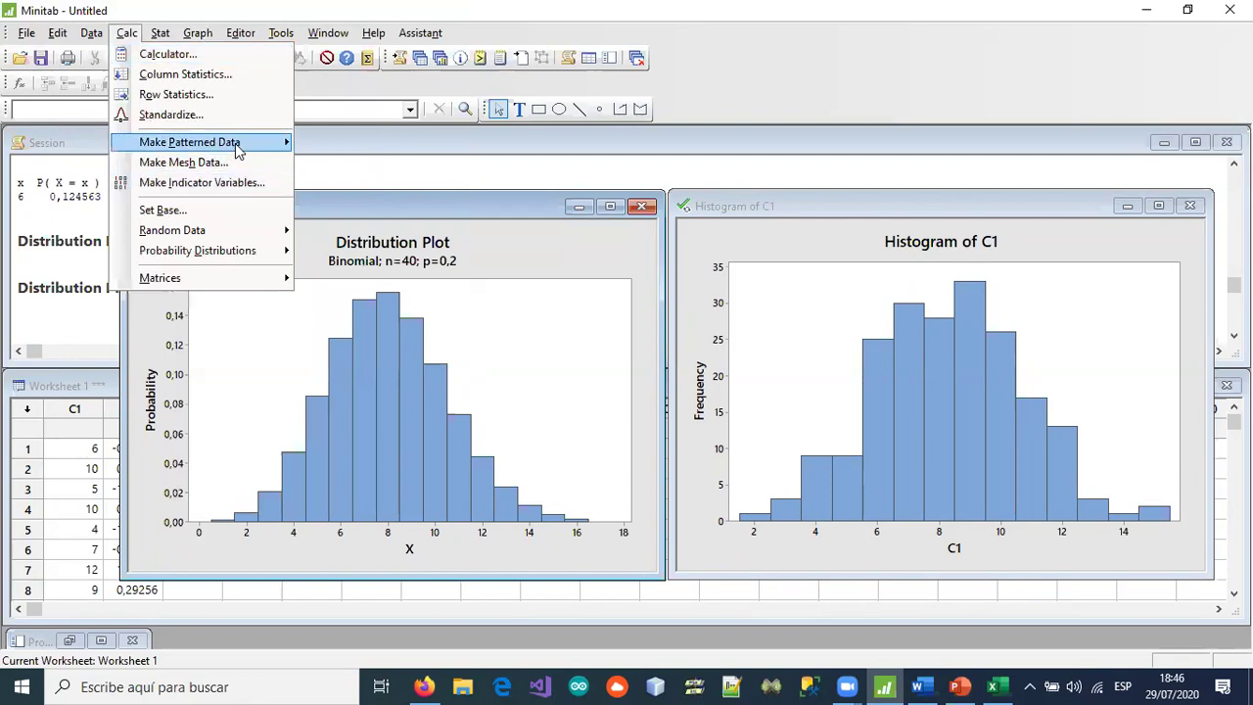
{"action": "mouse_move", "coordinate": [189, 41]}
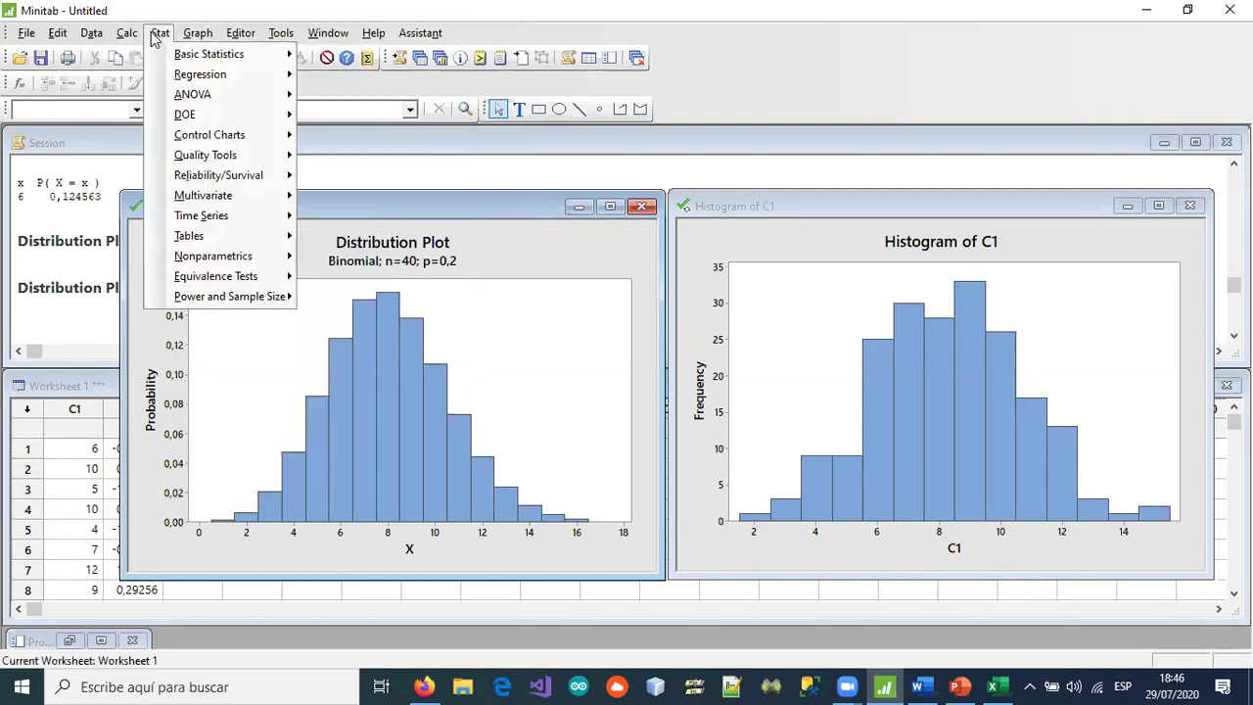
{"action": "mouse_move", "coordinate": [246, 174]}
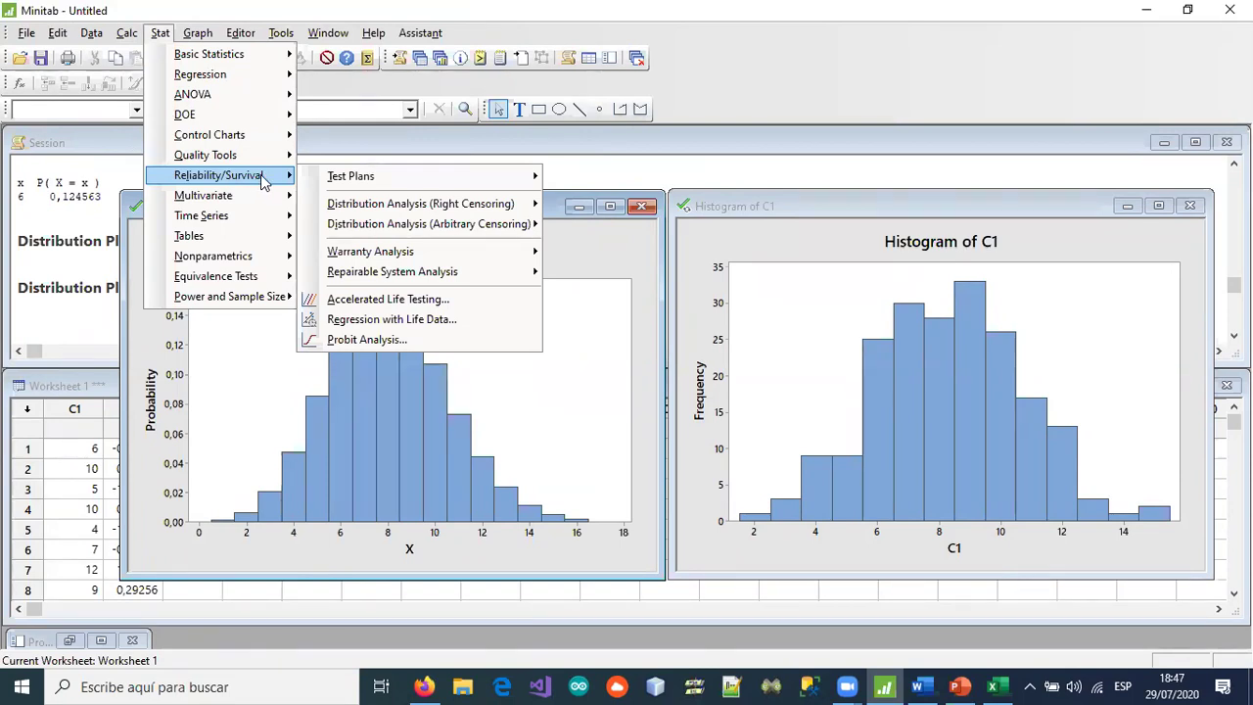
{"action": "mouse_move", "coordinate": [350, 184]}
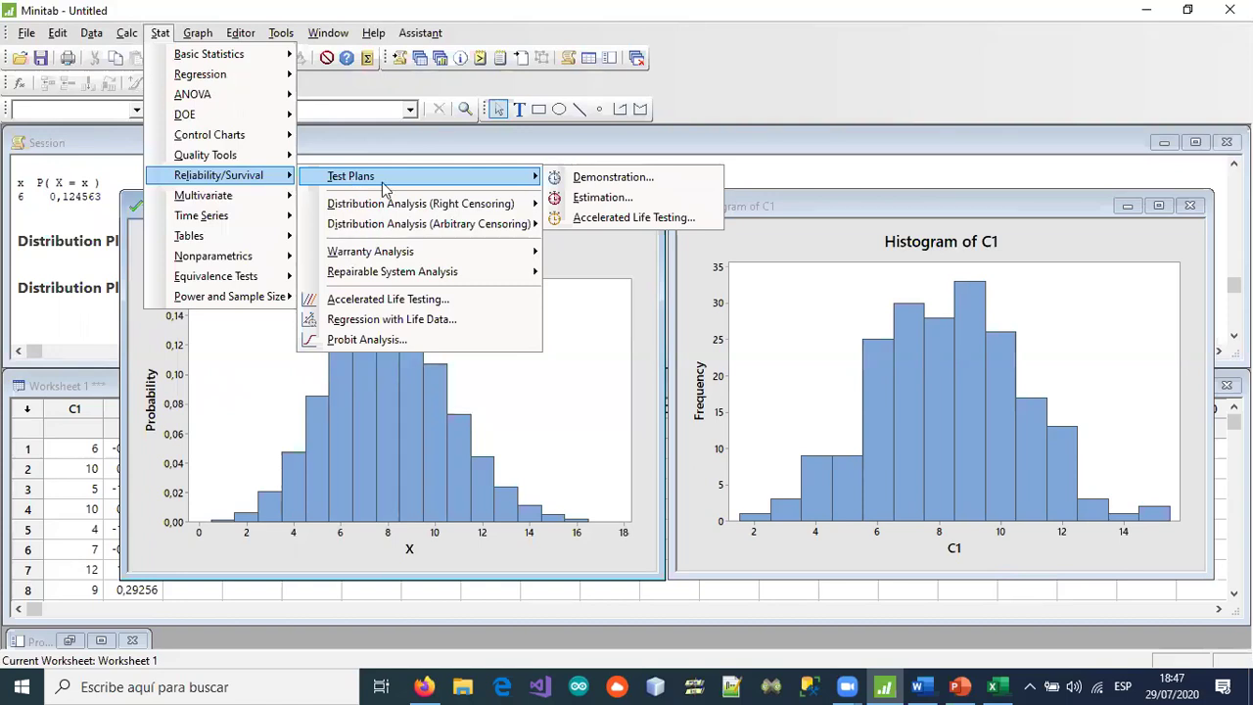
{"action": "mouse_move", "coordinate": [416, 211]}
{"action": "left_click", "coordinate": [587, 12]}
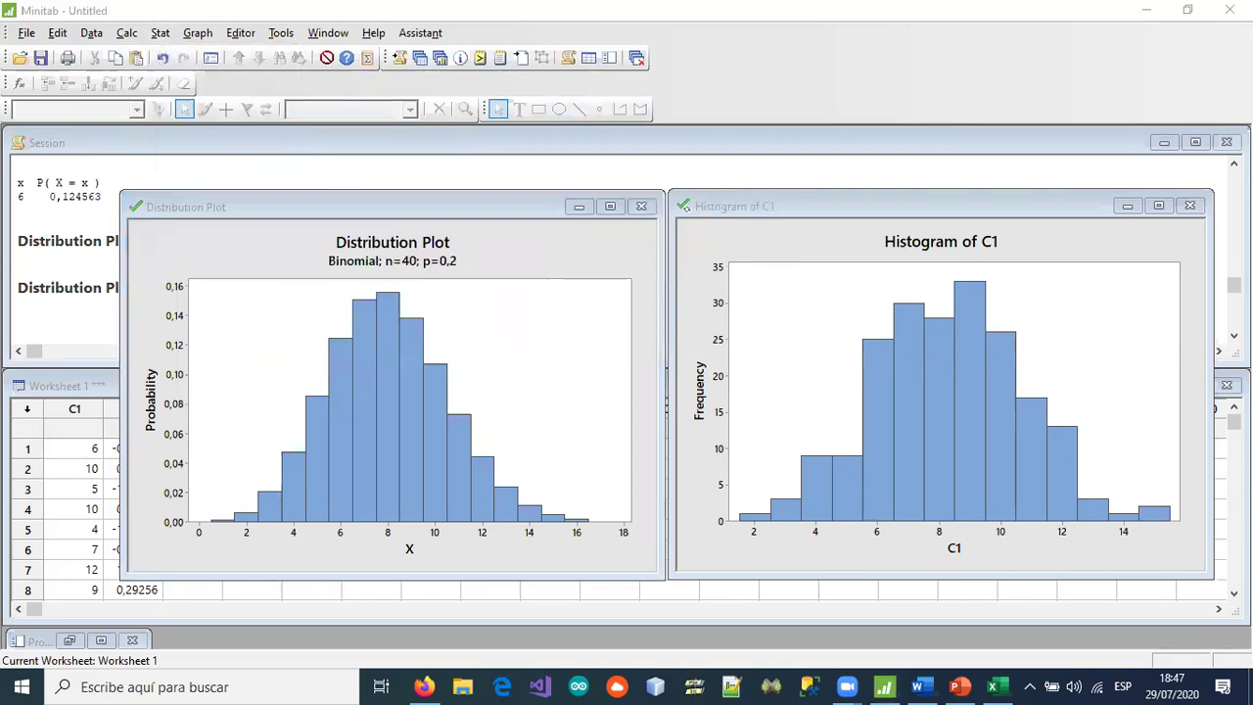
- Create a right-censoring Distribution ID Plot for C1 using all distributions, after checking the list of available distributions
{"action": "left_click", "coordinate": [197, 33]}
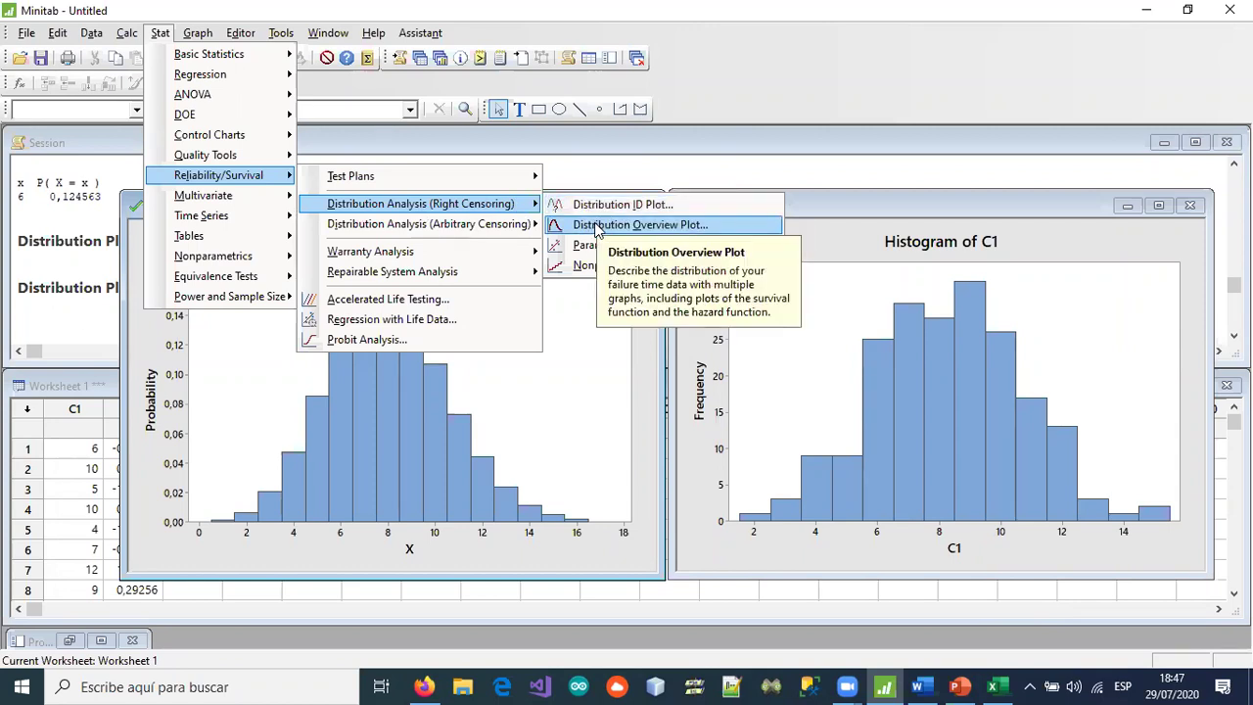
{"action": "left_click", "coordinate": [653, 206]}
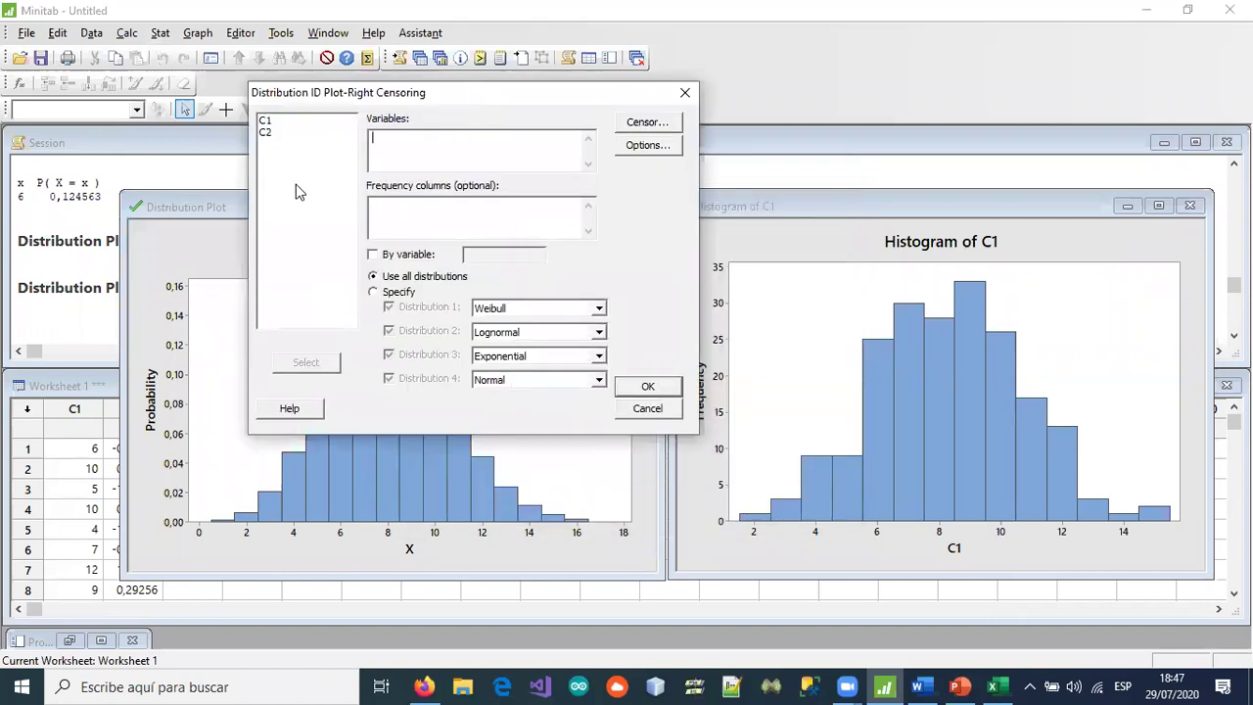
{"action": "double_click", "coordinate": [266, 119]}
{"action": "left_click_drag", "start_coordinate": [490, 93], "coordinate": [767, 112]}
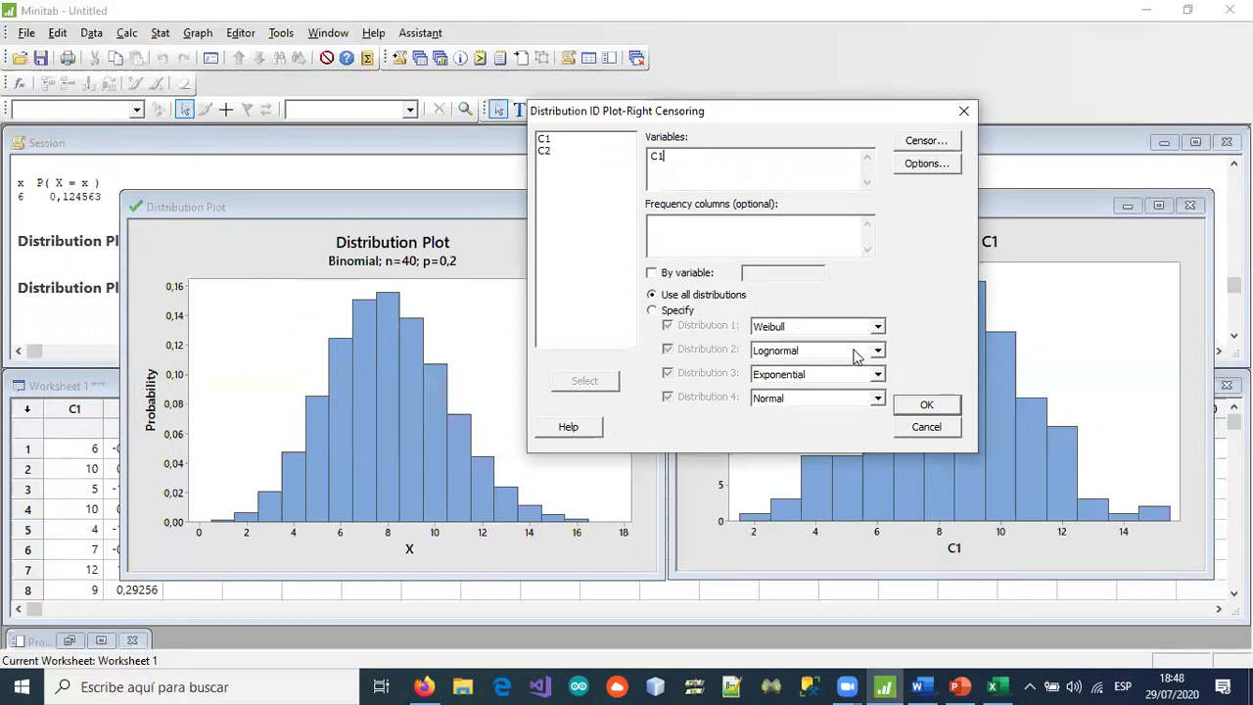
{"action": "left_click", "coordinate": [878, 327]}
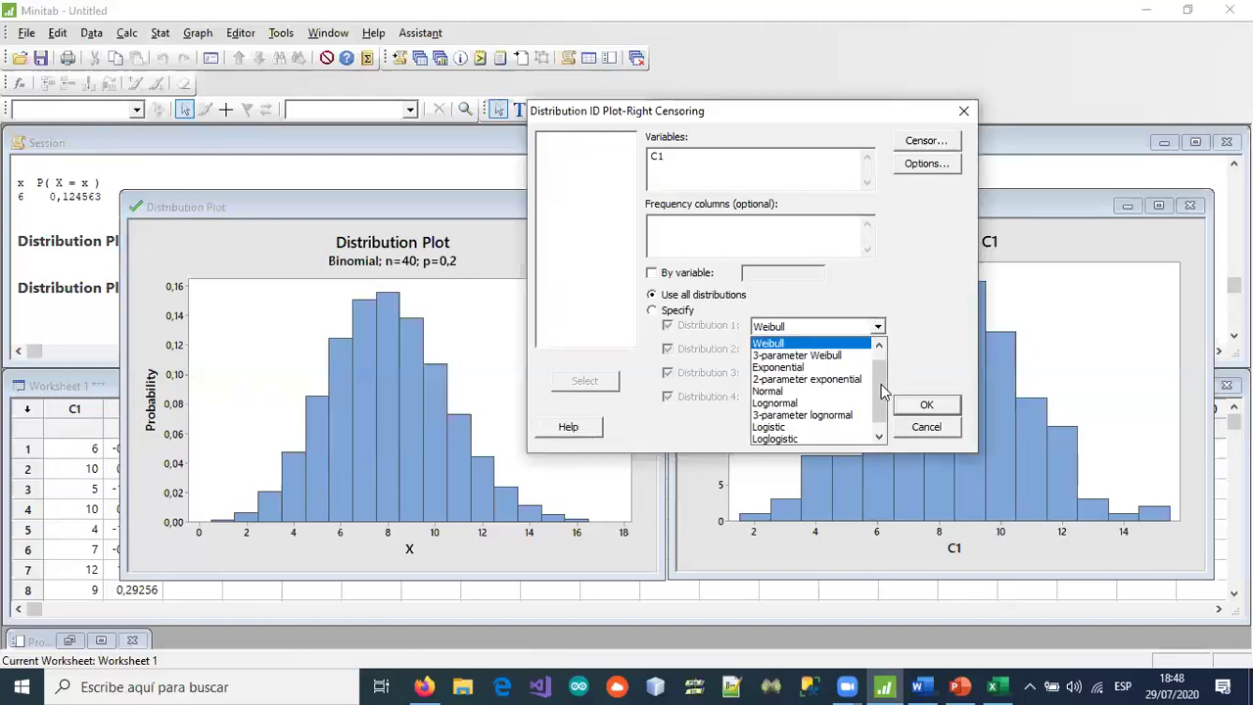
{"action": "scroll", "coordinate": [885, 387], "scroll_direction": "up", "scroll_amount": 1}
{"action": "left_click_drag", "start_coordinate": [883, 383], "coordinate": [886, 427]}
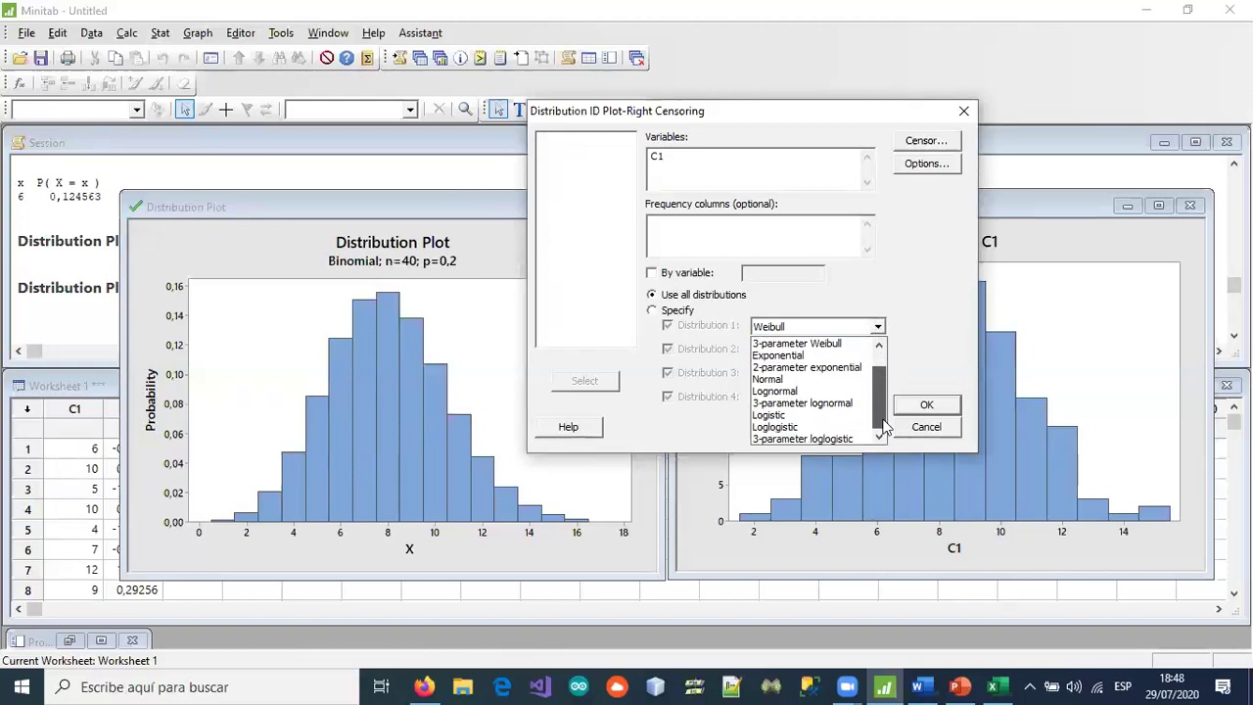
{"action": "left_click", "coordinate": [878, 327]}
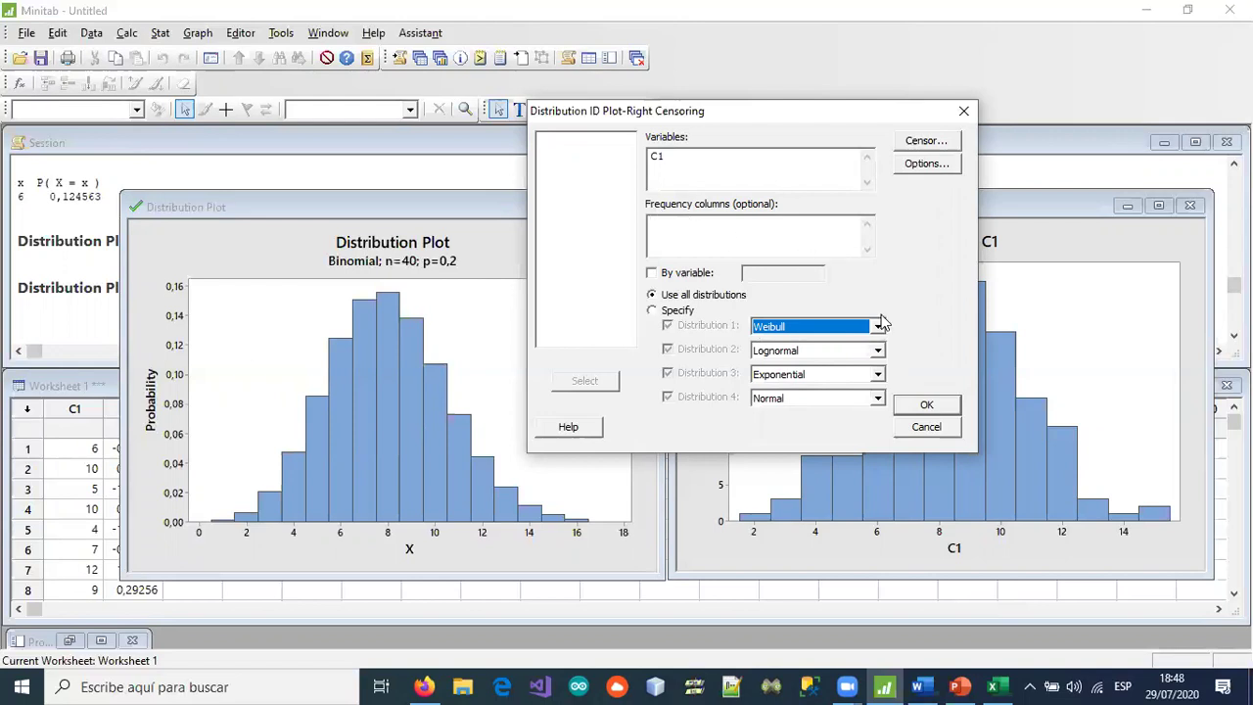
{"action": "left_click", "coordinate": [923, 405]}
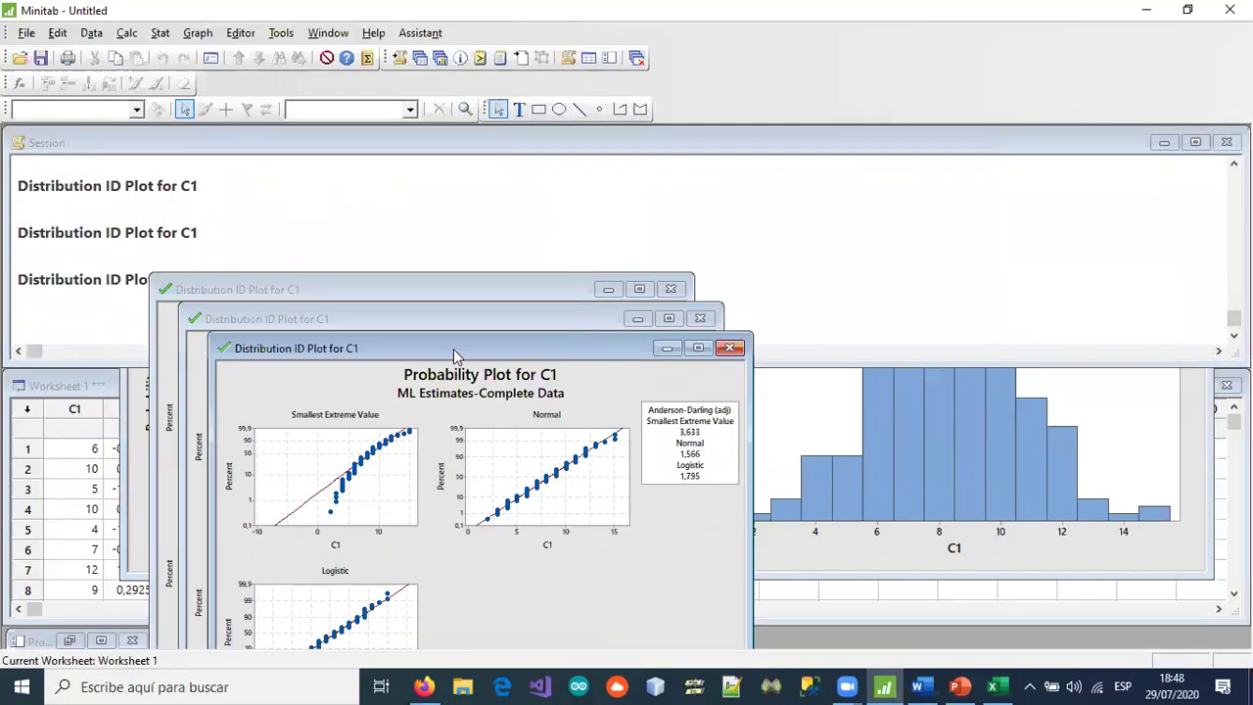
- Spread the Distribution ID Plot windows for C1 apart and bring the one with the Weibull and Lognormal plots to the front
{"action": "left_click_drag", "start_coordinate": [453, 348], "coordinate": [935, 119]}
{"action": "left_click_drag", "start_coordinate": [499, 316], "coordinate": [370, 125]}
{"action": "left_click", "coordinate": [506, 291]}
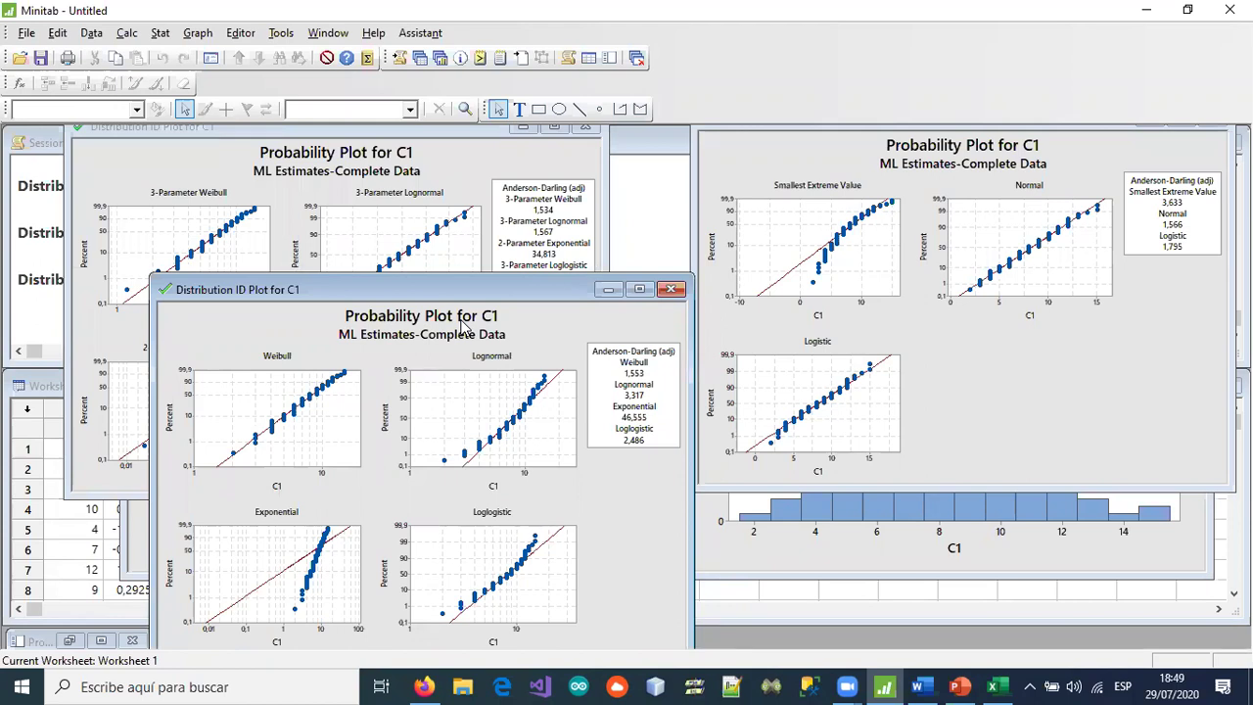
- Rearrange the three Distribution ID Plot windows for C1 to examine each one's fits and compare their Anderson-Darling values
{"action": "left_click_drag", "start_coordinate": [502, 283], "coordinate": [482, 217]}
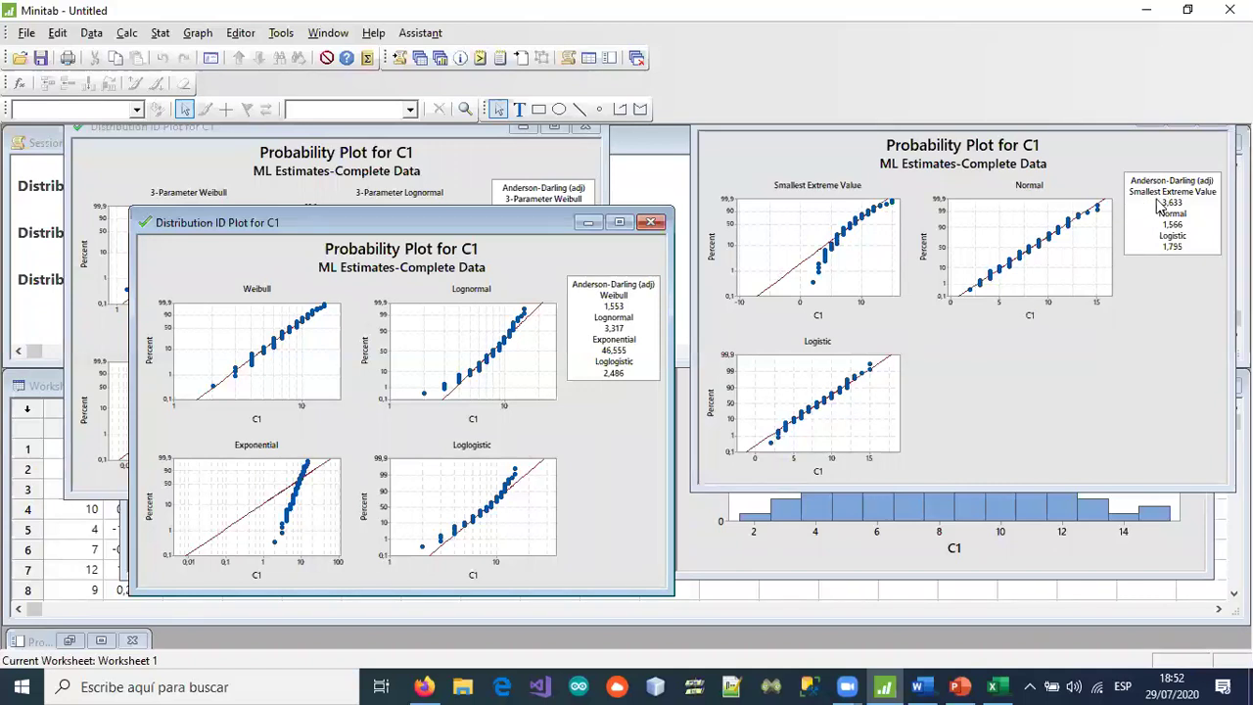
{"action": "left_click_drag", "start_coordinate": [491, 227], "coordinate": [1012, 135]}
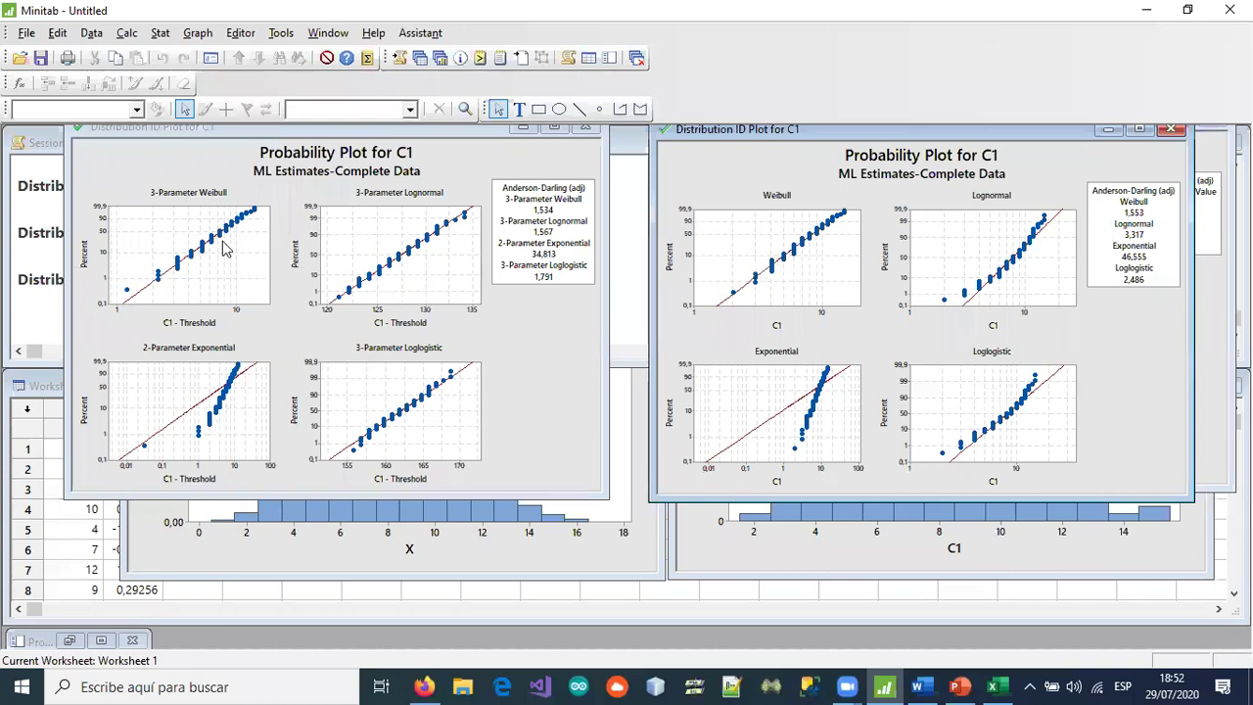
{"action": "left_click", "coordinate": [304, 154]}
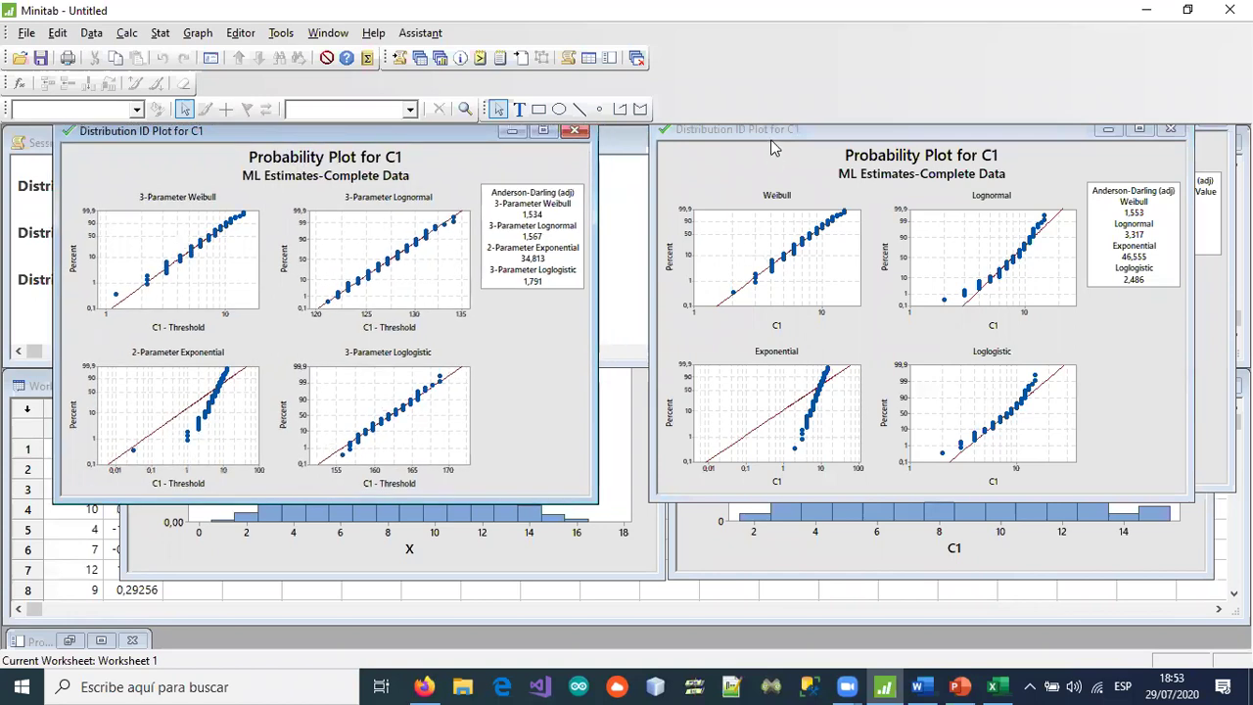
{"action": "left_click", "coordinate": [763, 140]}
{"action": "left_click_drag", "start_coordinate": [763, 140], "coordinate": [342, 252]}
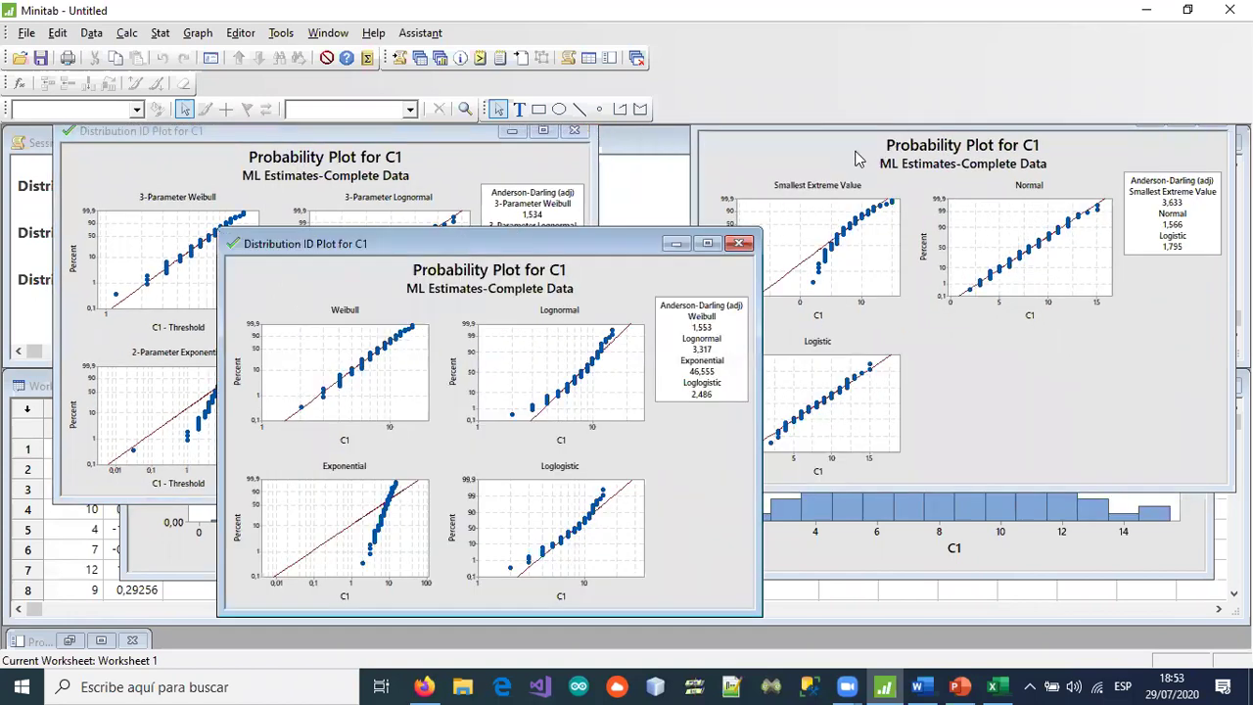
{"action": "left_click", "coordinate": [824, 140]}
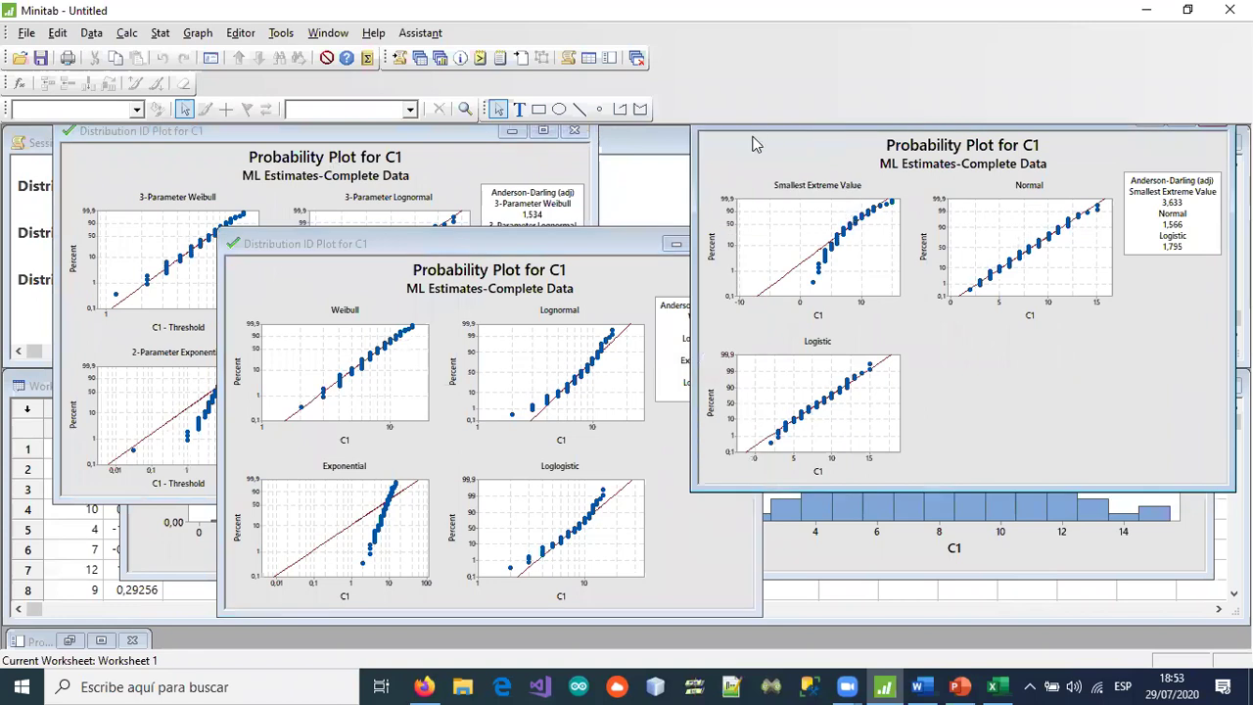
{"action": "left_click_drag", "start_coordinate": [753, 144], "coordinate": [755, 187]}
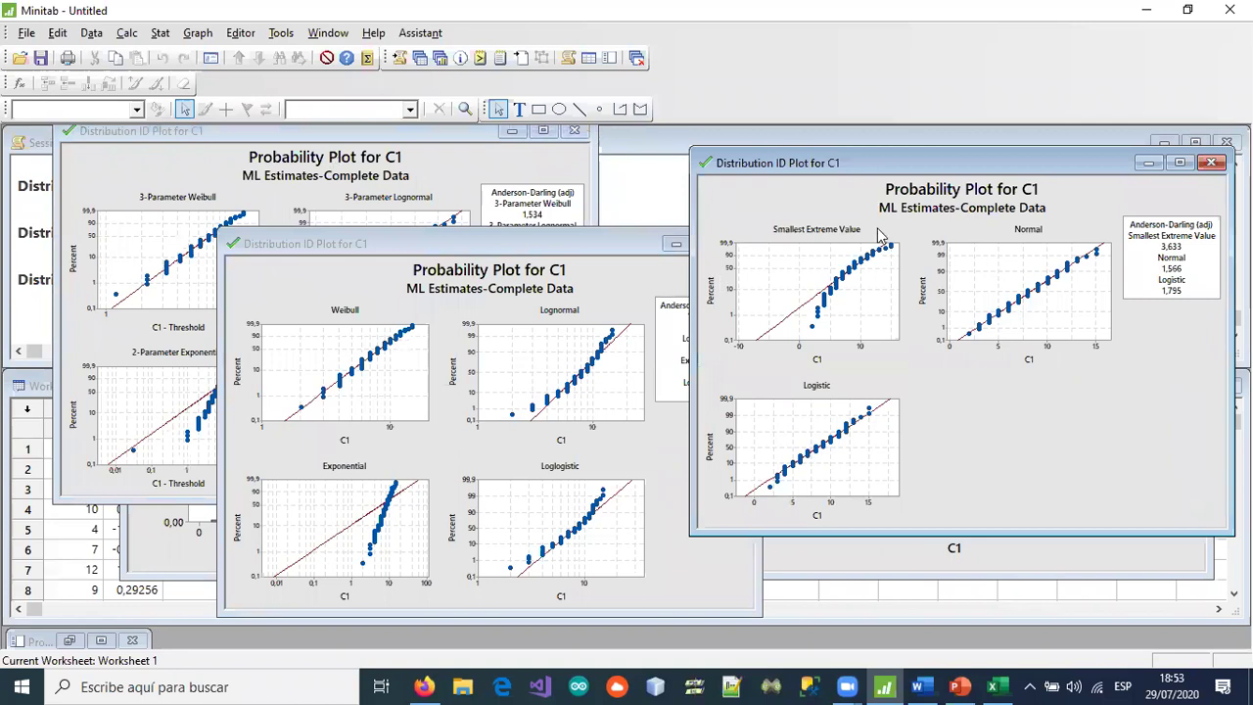
- Minimize all three Distribution ID Plot windows for C1
{"action": "left_click", "coordinate": [1148, 162]}
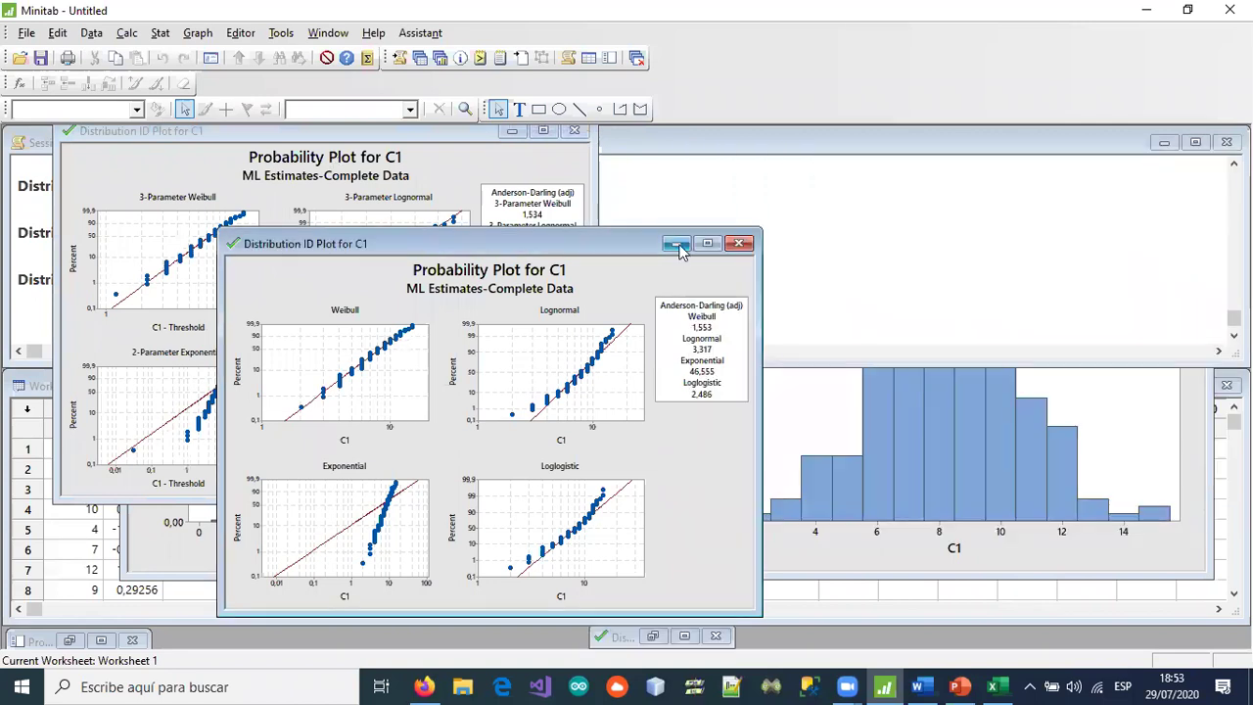
{"action": "left_click", "coordinate": [678, 245]}
{"action": "left_click", "coordinate": [512, 131]}
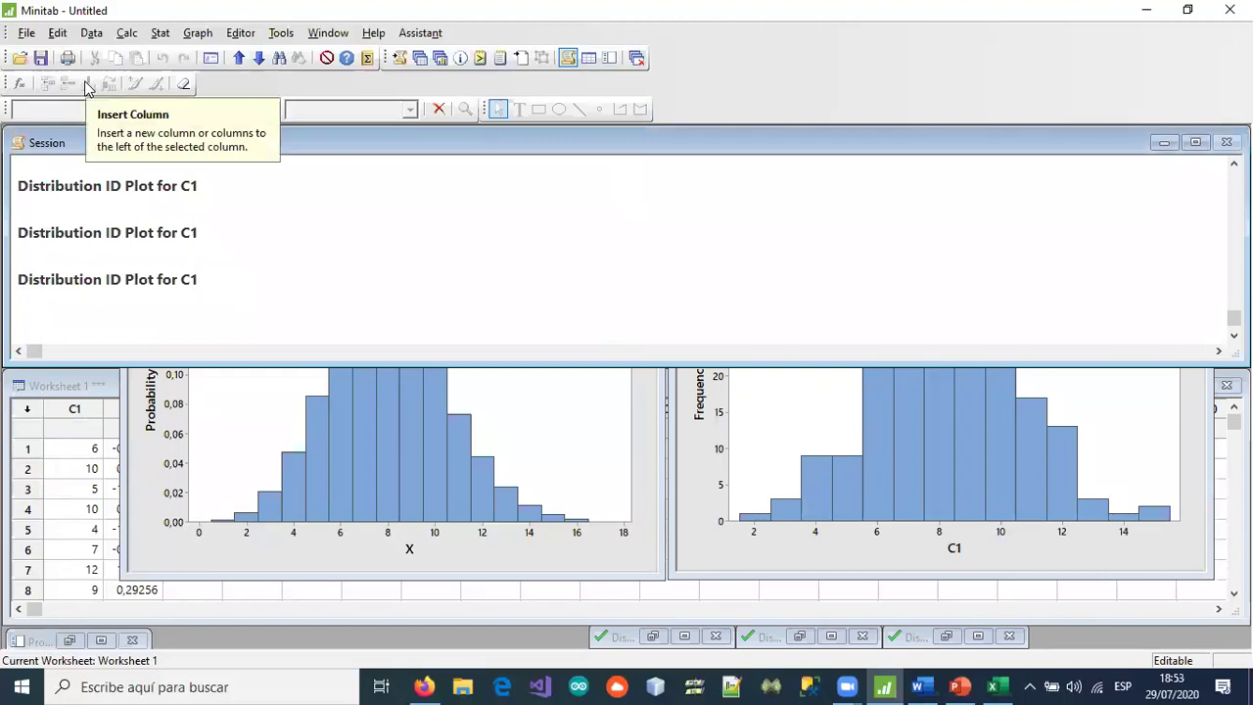
- Run a right-censoring Parametric Distribution Analysis on C1 with Weibull as the assumed distribution
{"action": "left_click", "coordinate": [197, 34]}
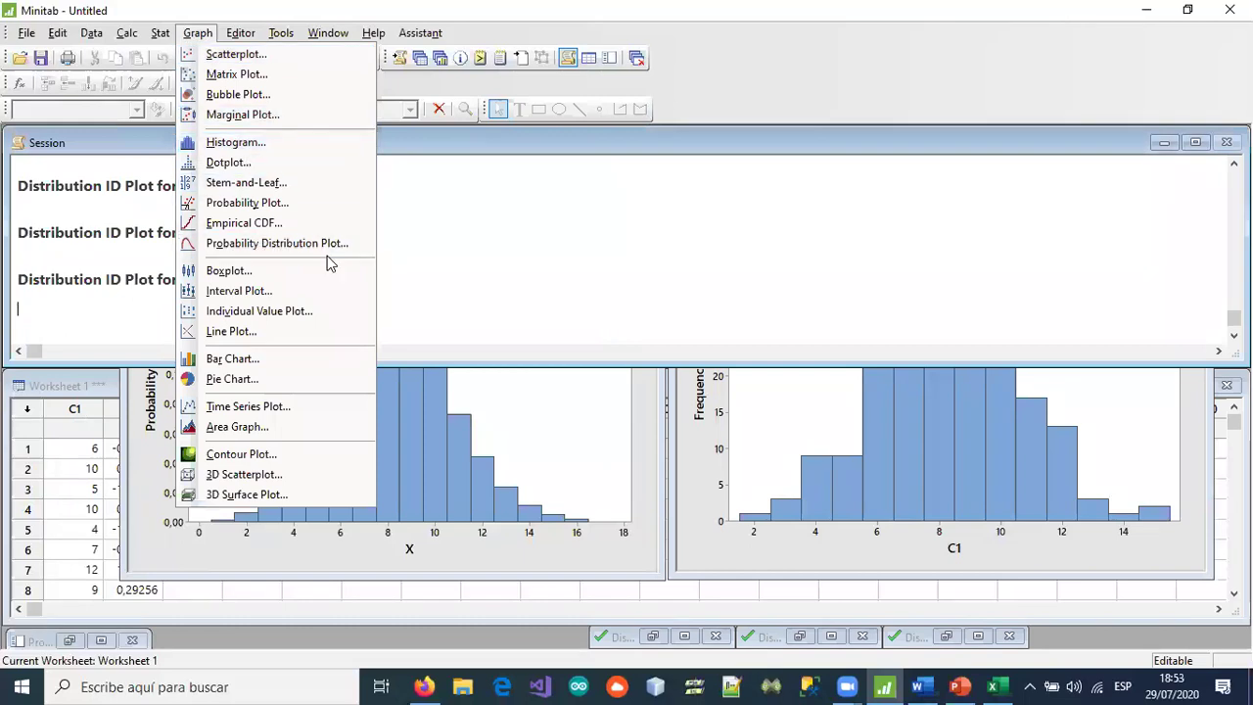
{"action": "left_click", "coordinate": [610, 231]}
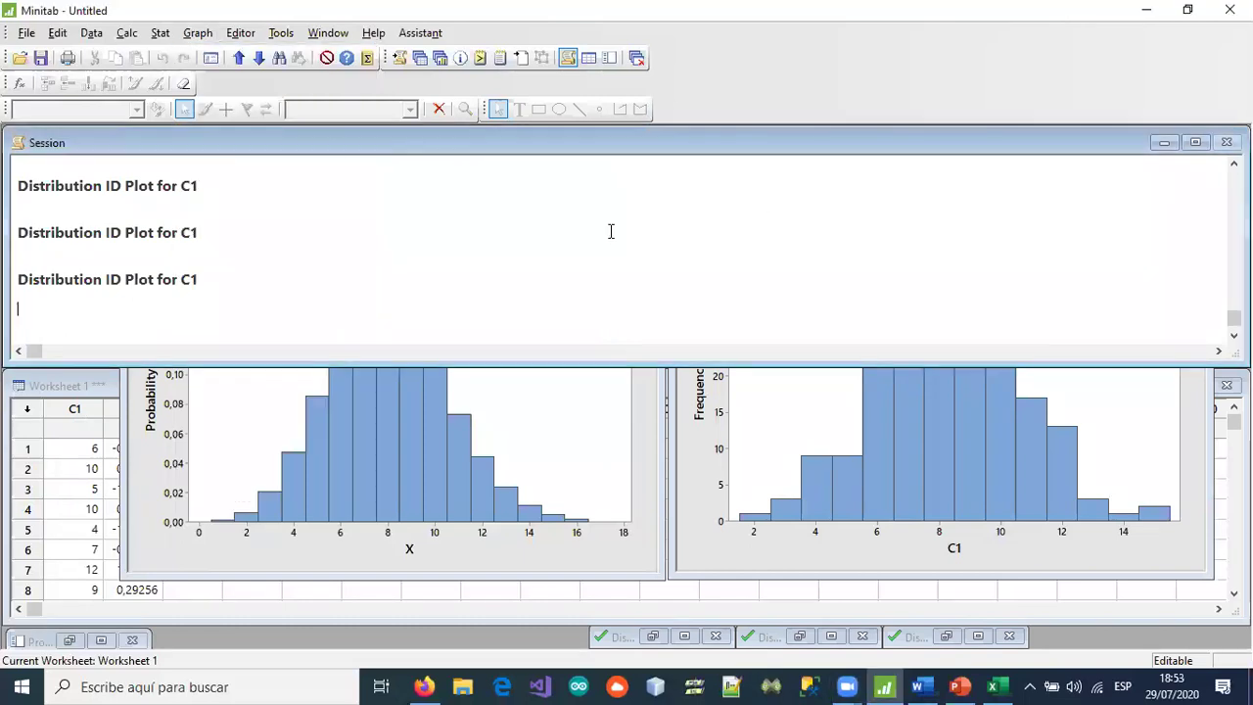
{"action": "left_click", "coordinate": [197, 33]}
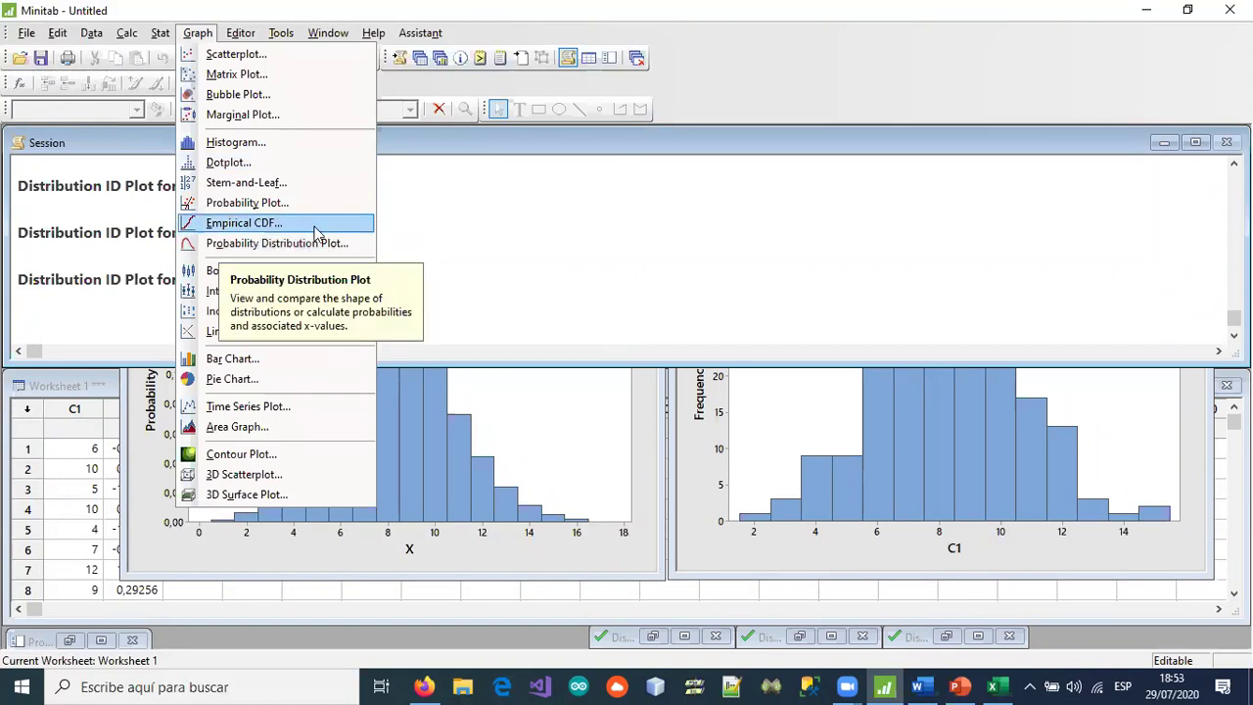
{"action": "mouse_move", "coordinate": [152, 33]}
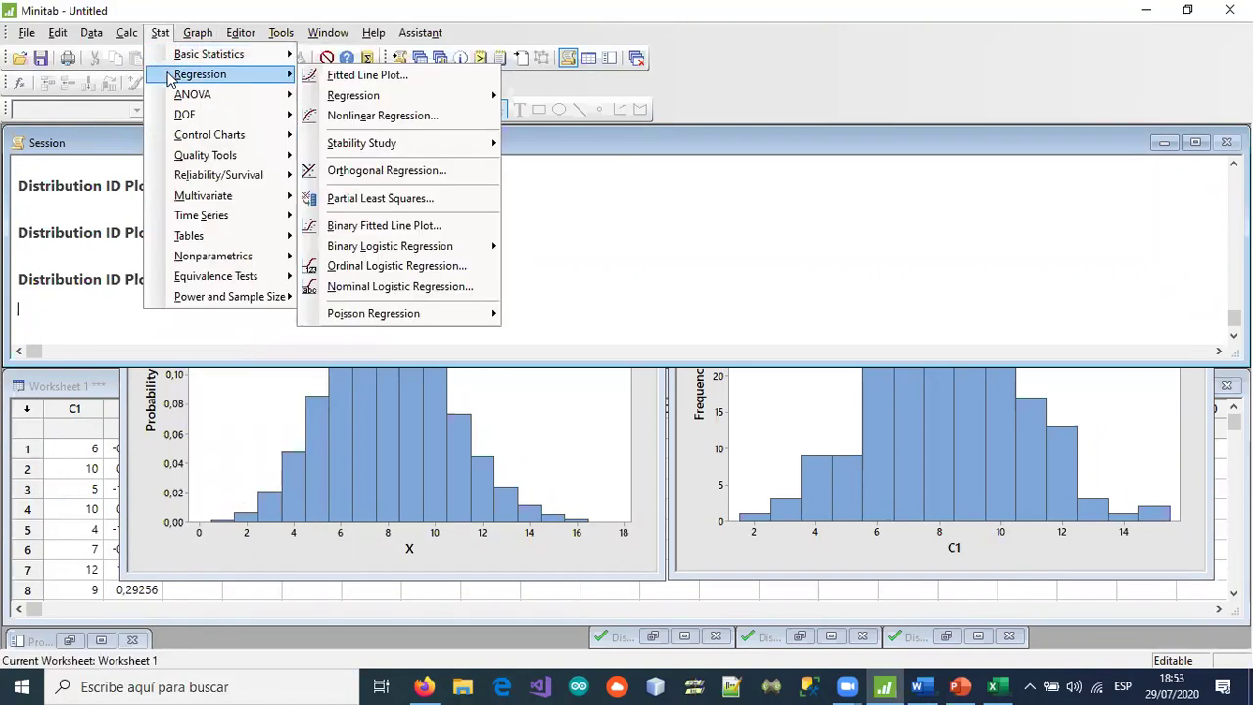
{"action": "mouse_move", "coordinate": [249, 178]}
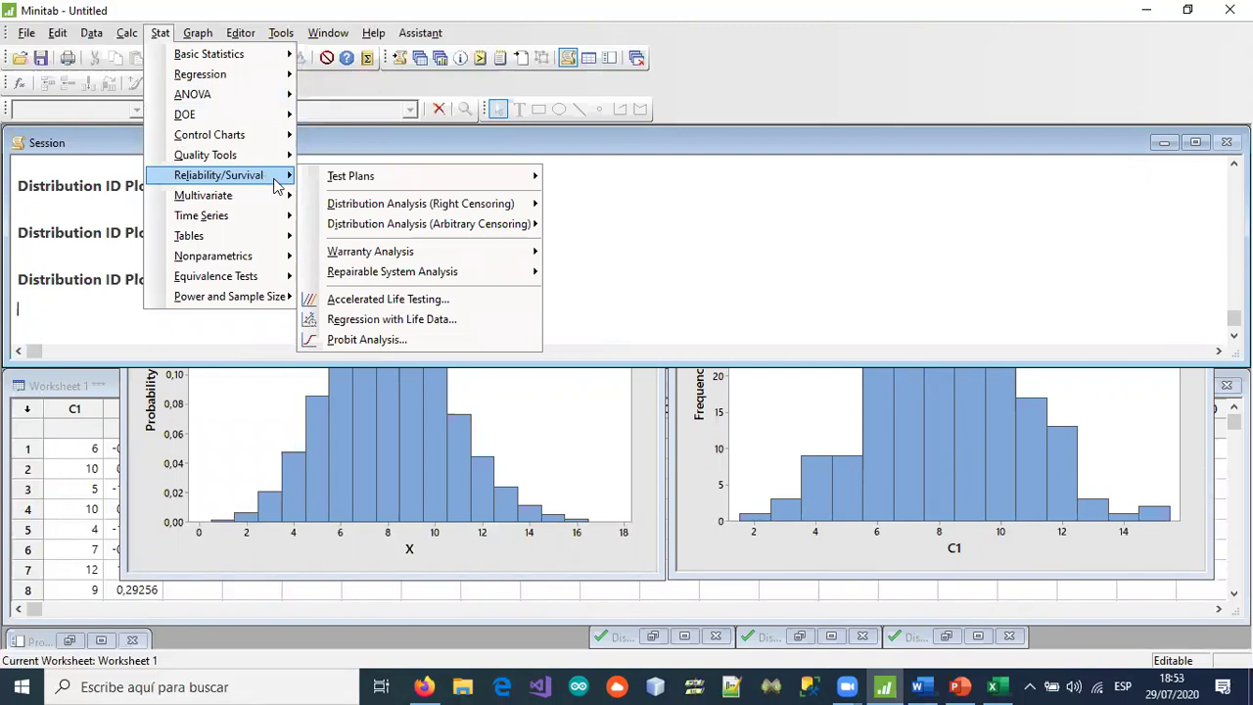
{"action": "mouse_move", "coordinate": [484, 205]}
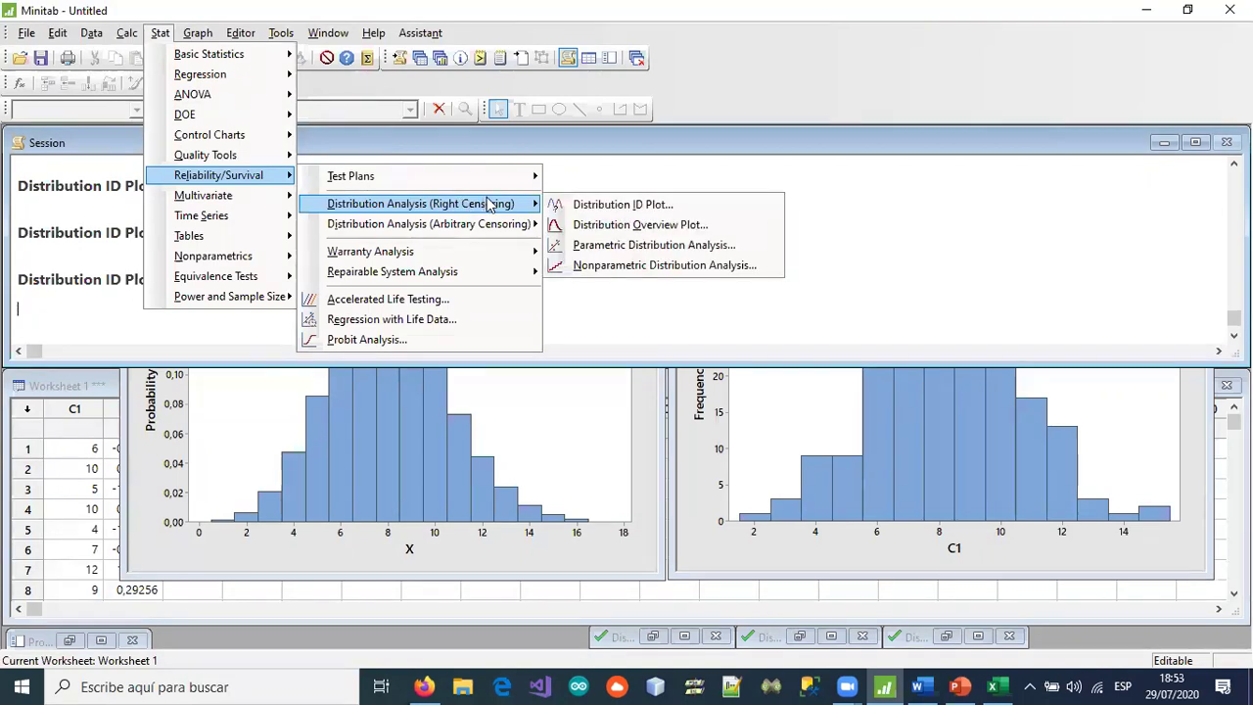
{"action": "left_click", "coordinate": [615, 253]}
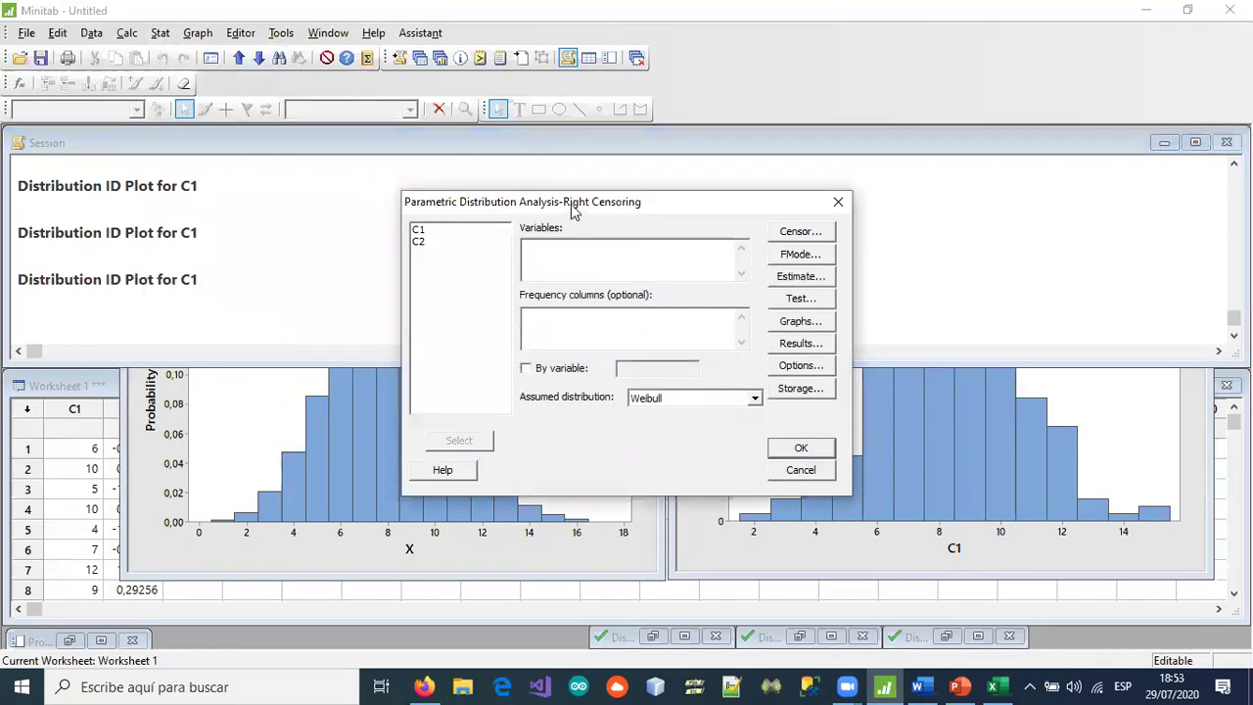
{"action": "left_click_drag", "start_coordinate": [564, 206], "coordinate": [419, 138]}
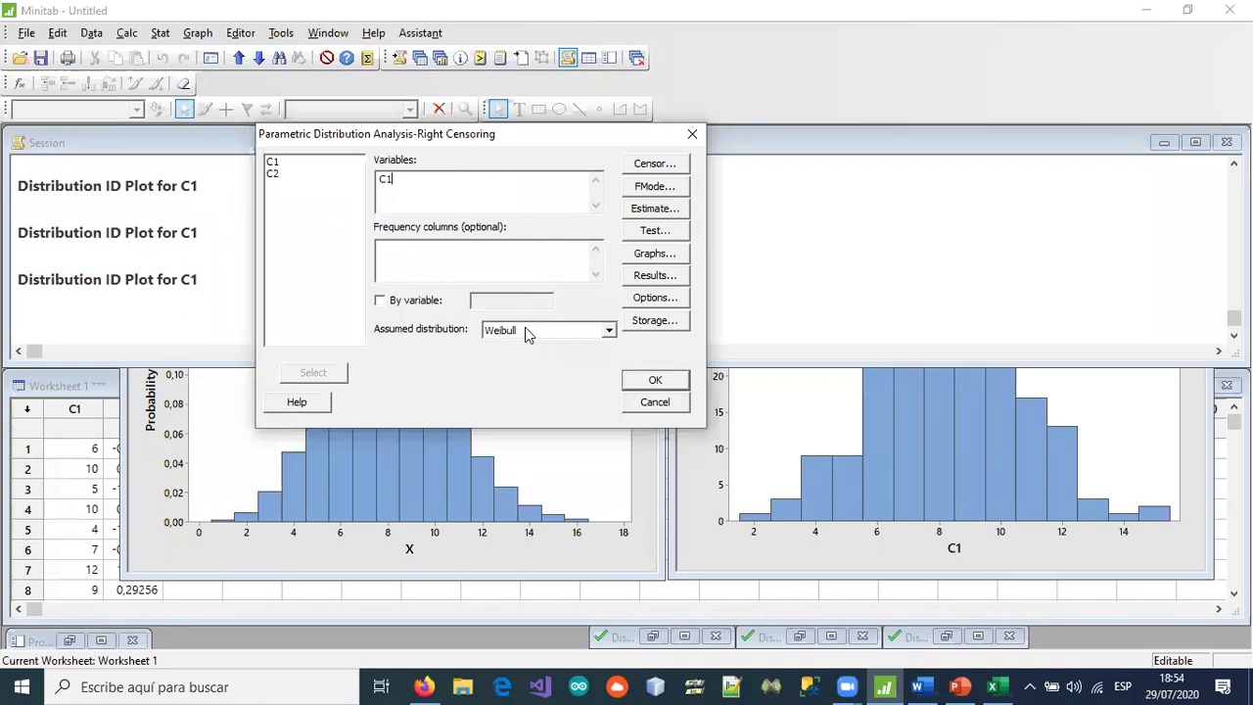
{"action": "left_click", "coordinate": [650, 382]}
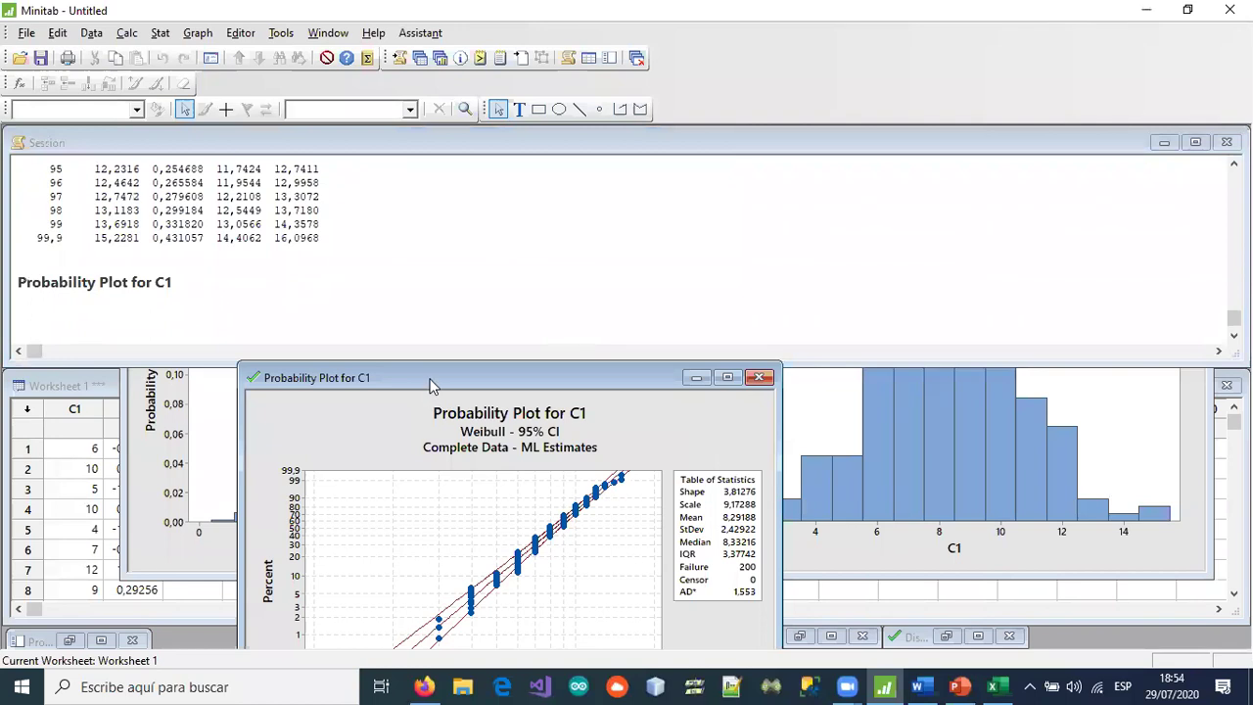
- Move the Weibull probability plot for C1 fully into view and examine its points against the confidence bands
{"action": "left_click_drag", "start_coordinate": [369, 125], "coordinate": [369, 126]}
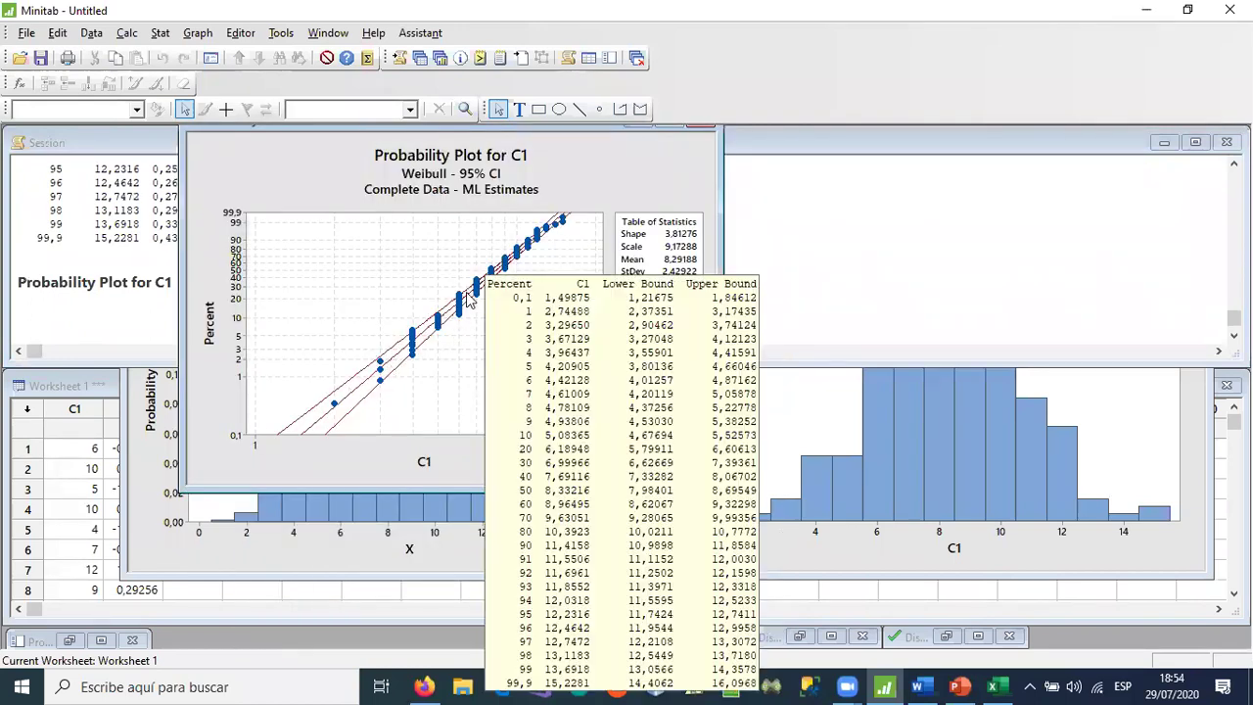
{"action": "mouse_move", "coordinate": [357, 399]}
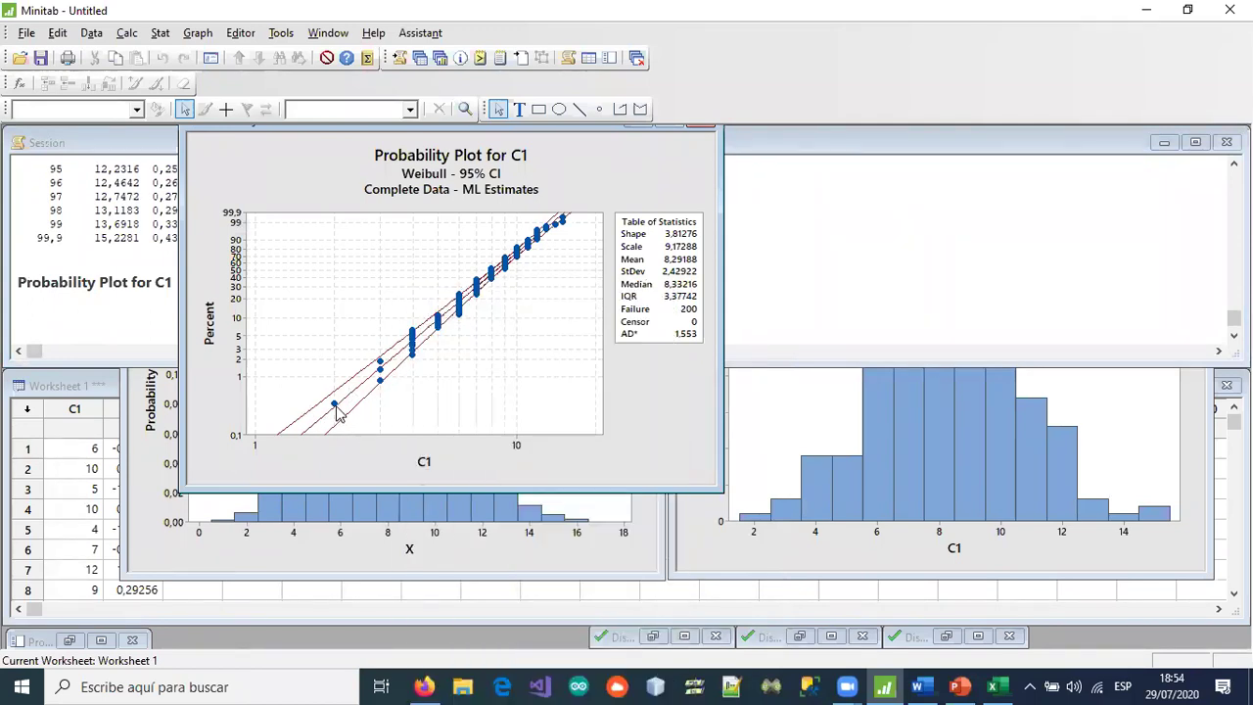
{"action": "left_click", "coordinate": [391, 359]}
{"action": "left_click", "coordinate": [415, 383]}
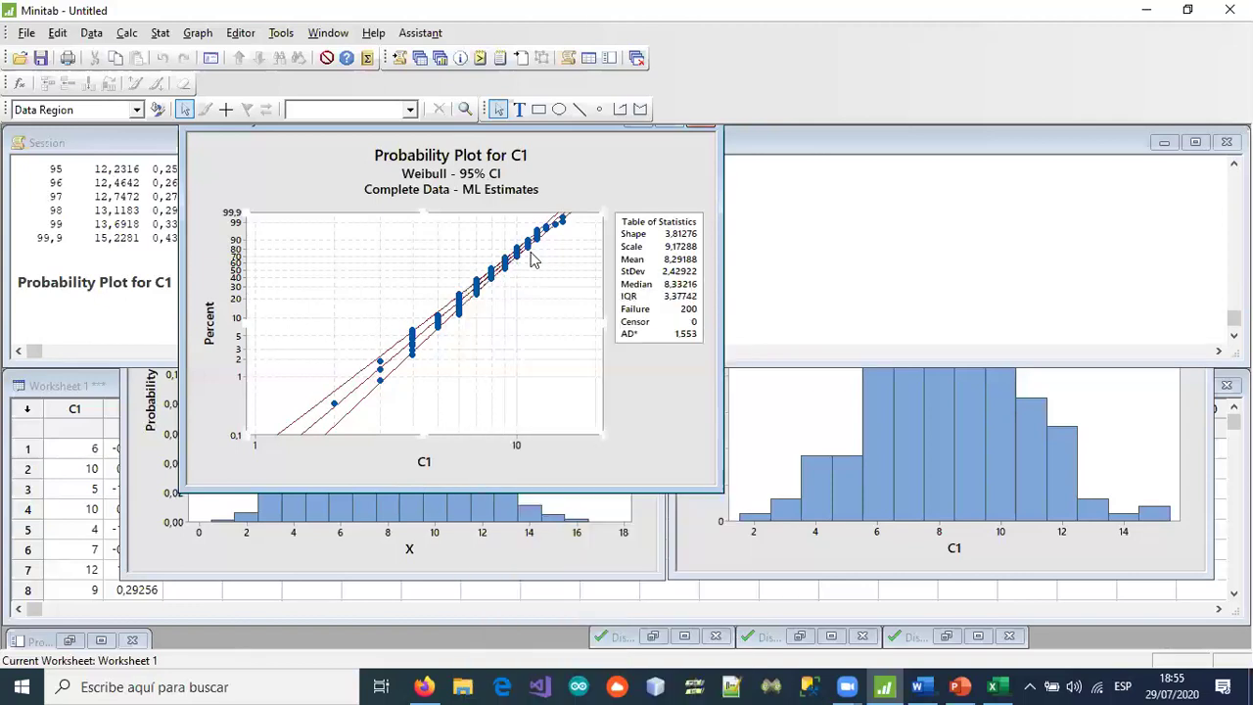
{"action": "mouse_move", "coordinate": [431, 333]}
- Check the percentile table in the session output, then place the Weibull probability plot clear of it
{"action": "left_click_drag", "start_coordinate": [359, 134], "coordinate": [638, 209]}
{"action": "left_click", "coordinate": [245, 235]}
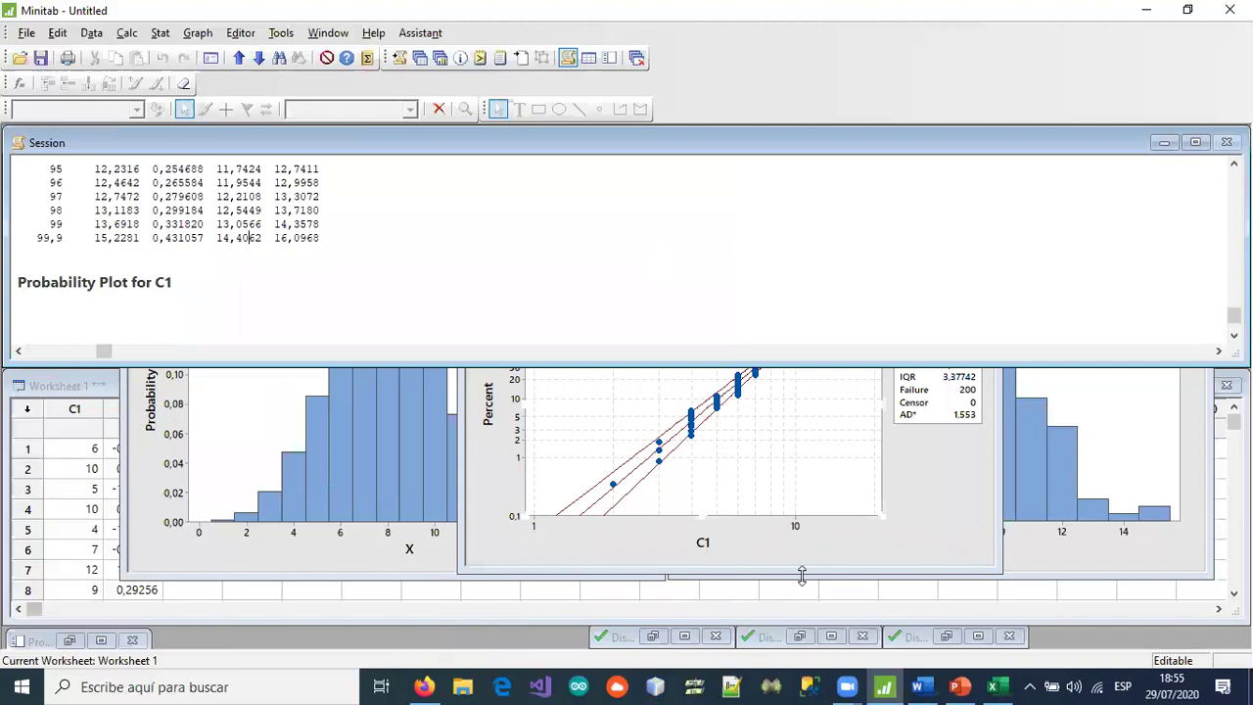
{"action": "left_click", "coordinate": [561, 554]}
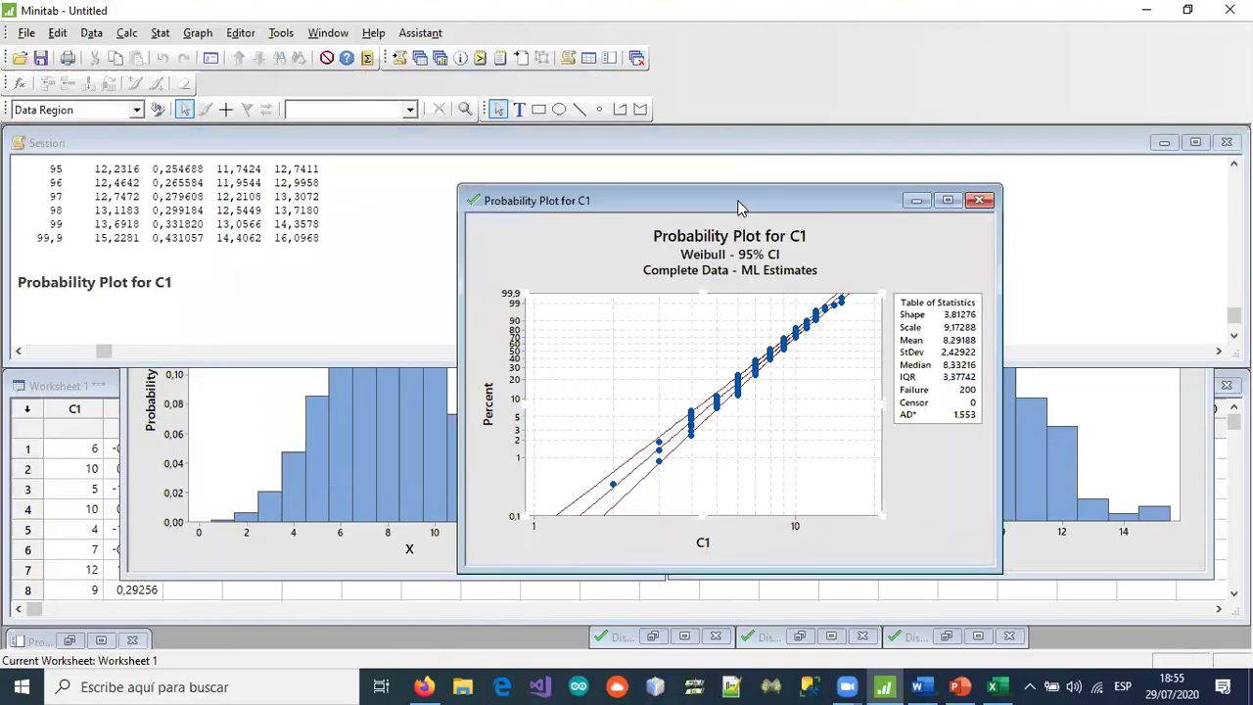
{"action": "left_click_drag", "start_coordinate": [739, 208], "coordinate": [544, 137]}
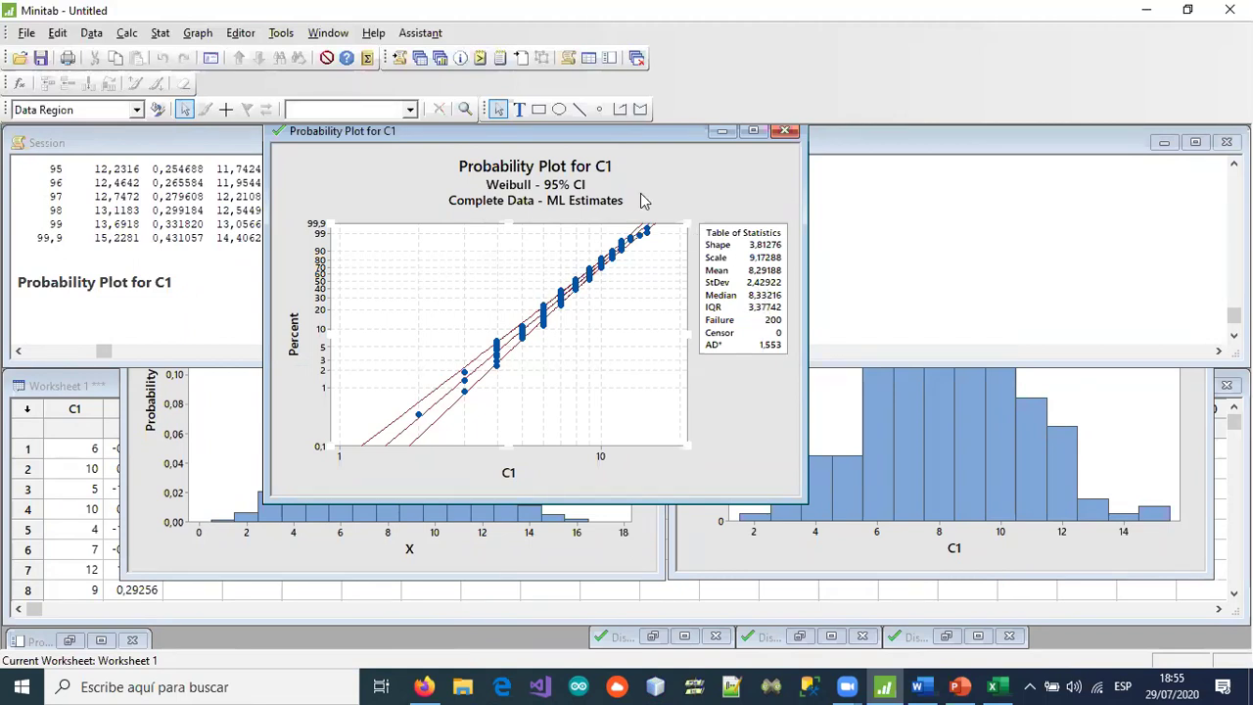
{"action": "left_click_drag", "start_coordinate": [599, 138], "coordinate": [874, 195]}
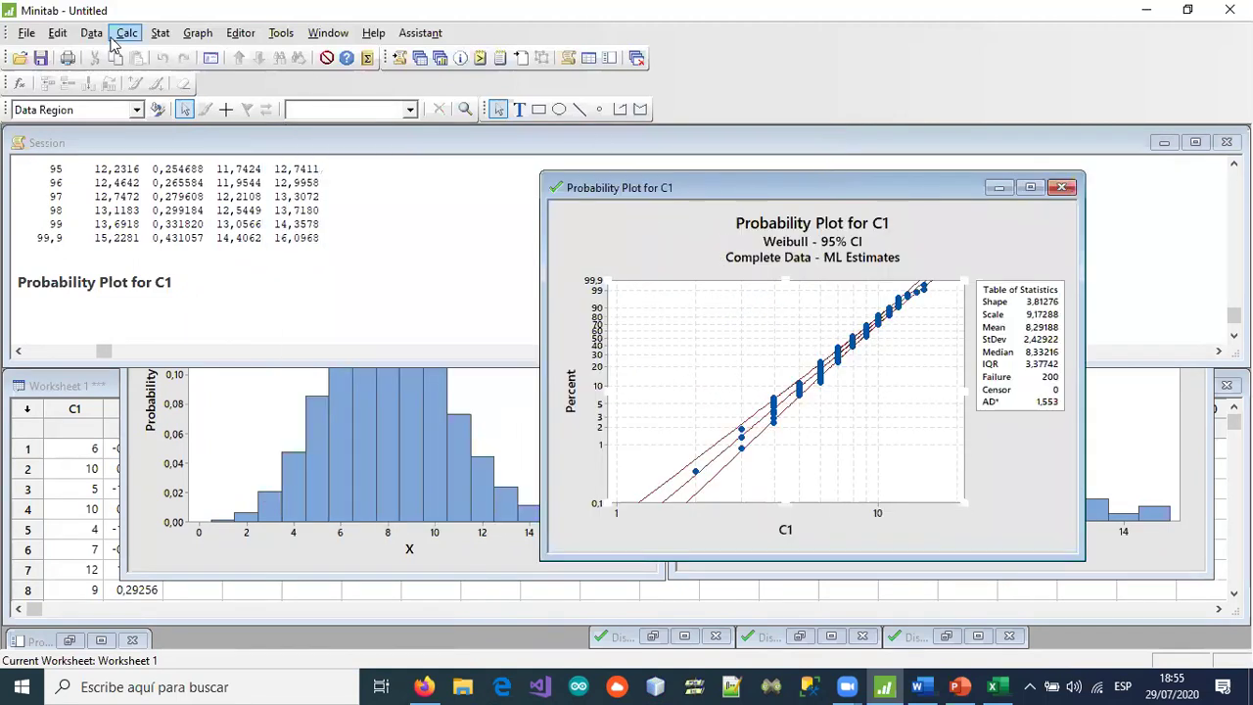
- Run the right-censoring Parametric Distribution Analysis on C1 again with Normal as the assumed distribution
{"action": "left_click", "coordinate": [161, 34]}
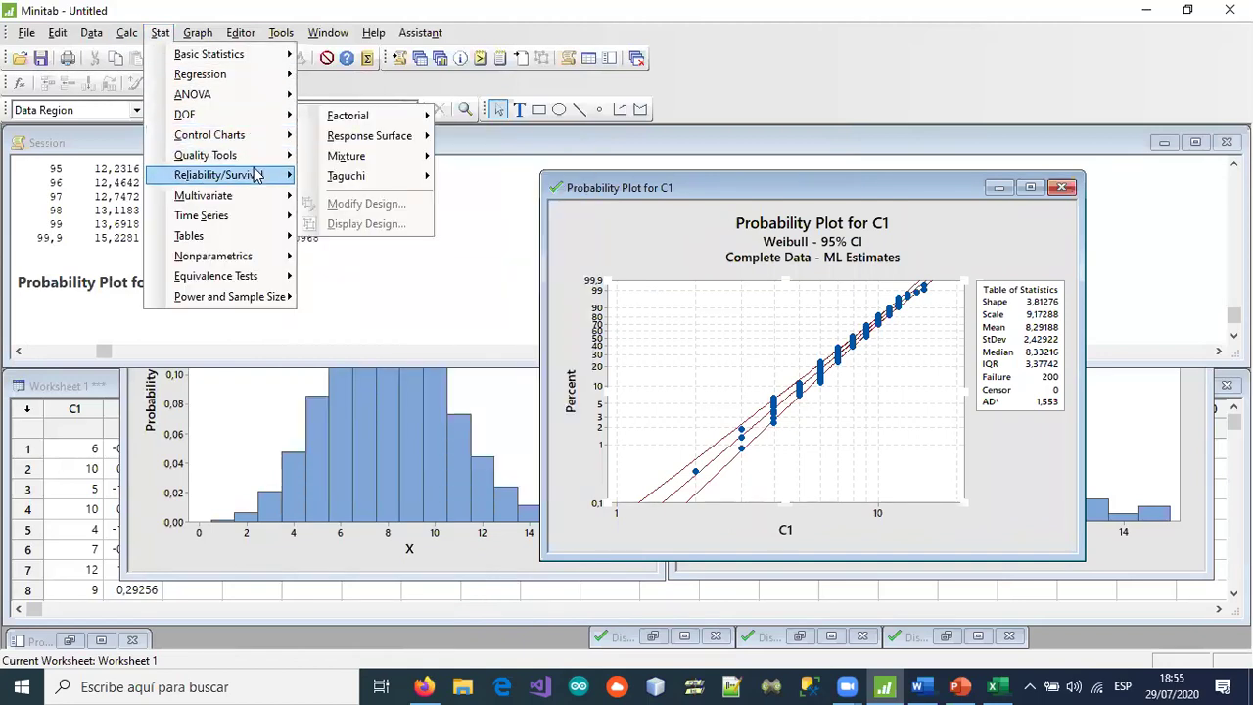
{"action": "mouse_move", "coordinate": [260, 174]}
{"action": "mouse_move", "coordinate": [445, 202]}
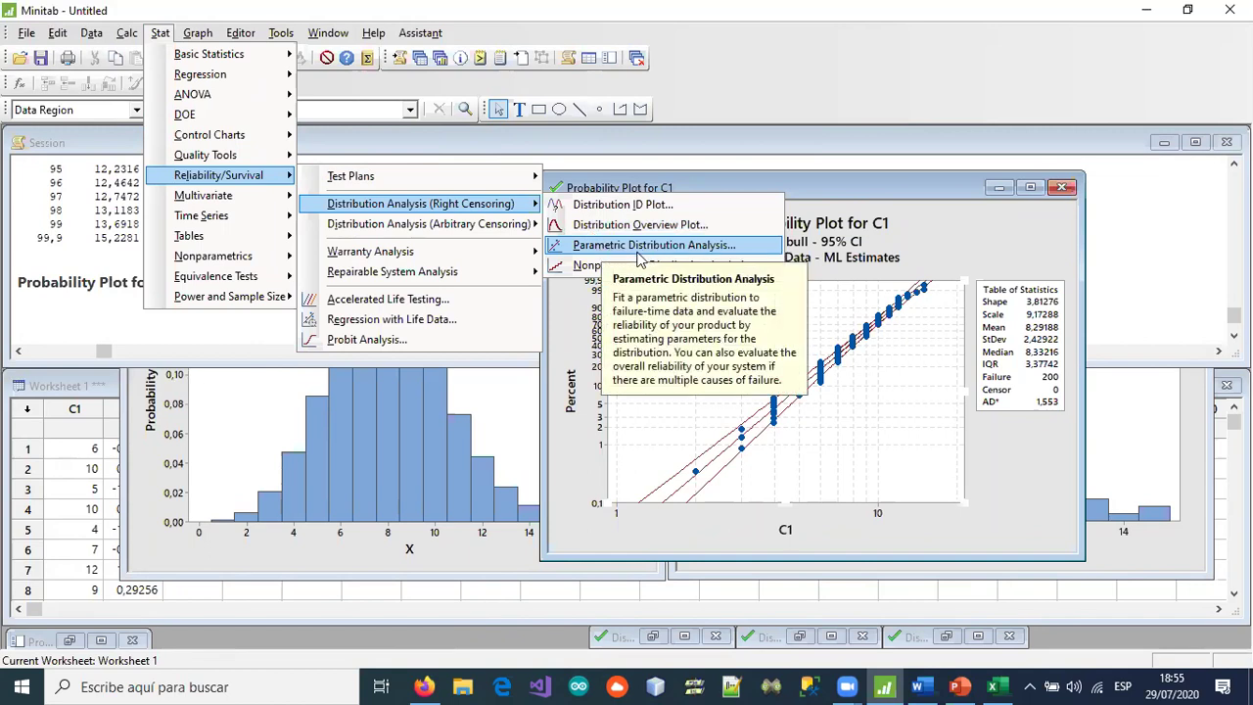
{"action": "left_click", "coordinate": [640, 248]}
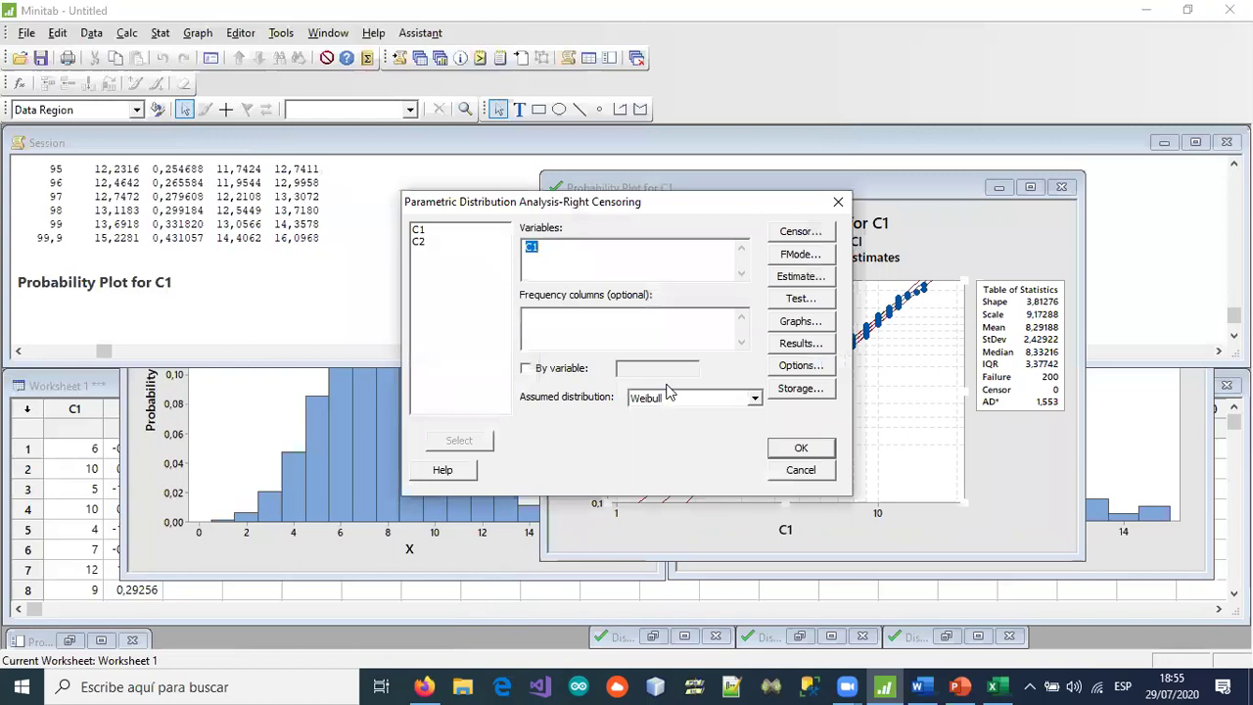
{"action": "left_click", "coordinate": [755, 398]}
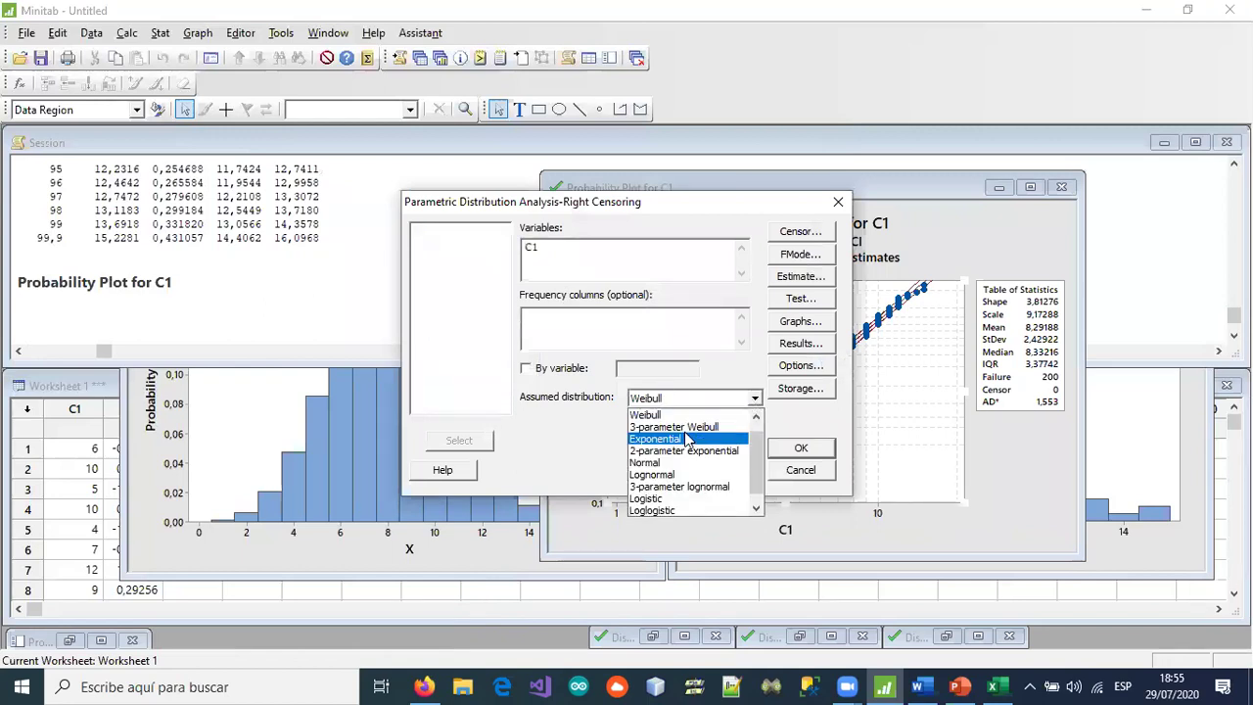
{"action": "left_click", "coordinate": [650, 462]}
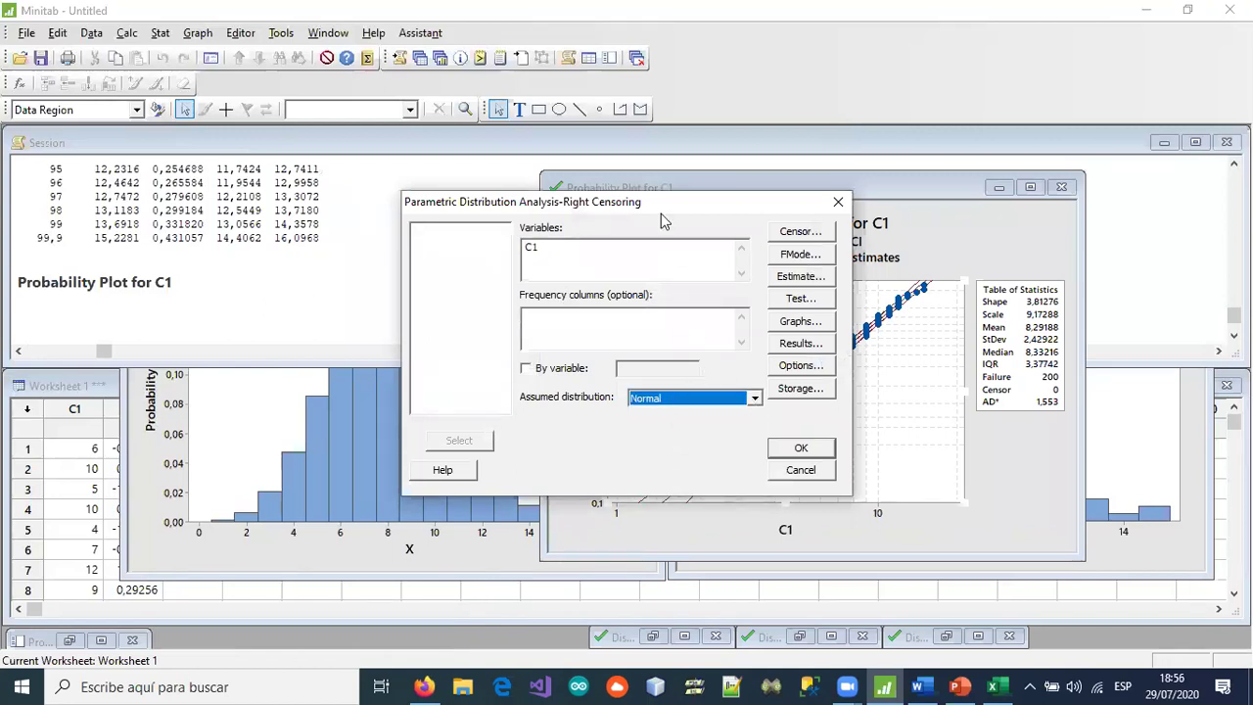
{"action": "left_click_drag", "start_coordinate": [655, 203], "coordinate": [377, 139]}
{"action": "left_click", "coordinate": [494, 378]}
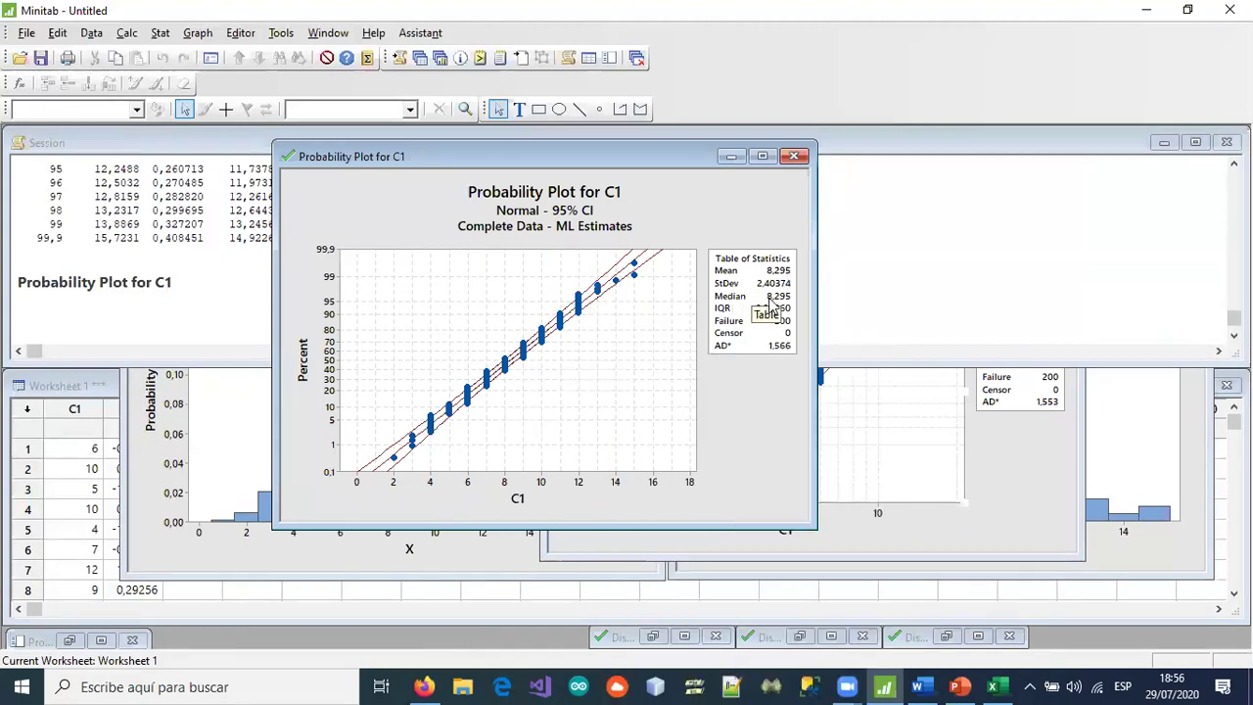
- Place the Normal and Weibull probability plots for C1 side by side for comparison
{"action": "left_click", "coordinate": [994, 474]}
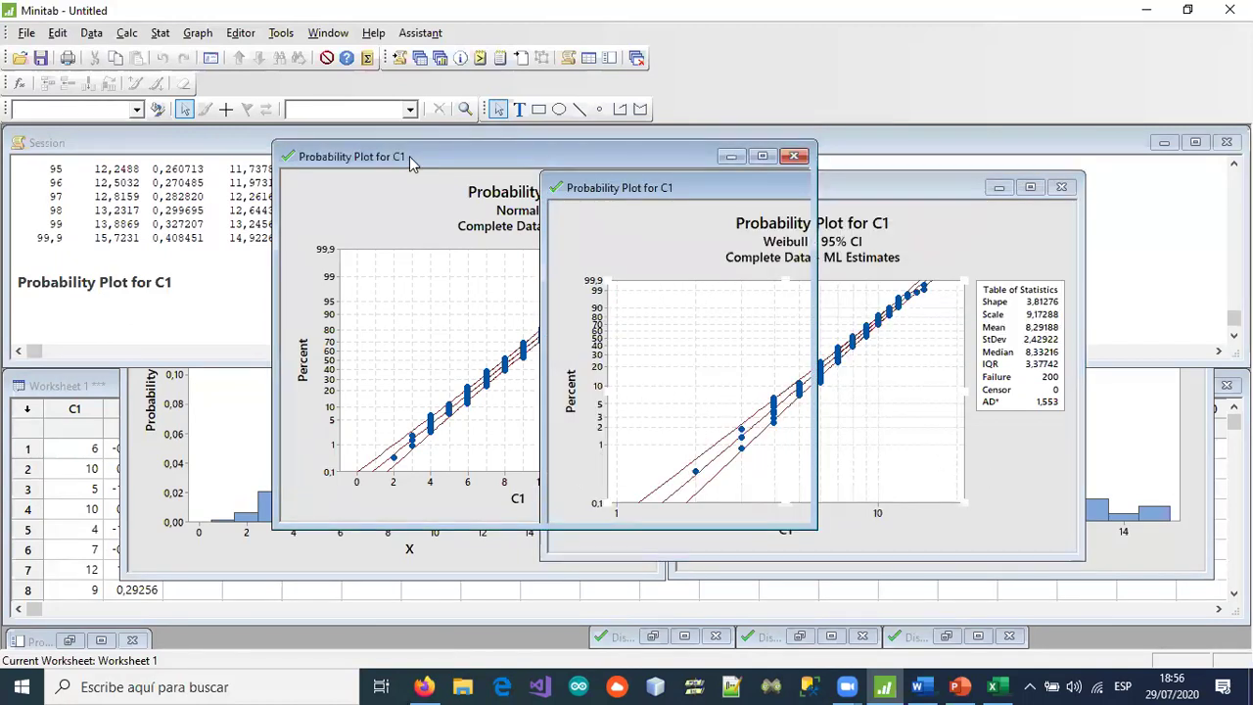
{"action": "left_click_drag", "start_coordinate": [409, 156], "coordinate": [211, 181]}
{"action": "left_click_drag", "start_coordinate": [860, 191], "coordinate": [950, 186]}
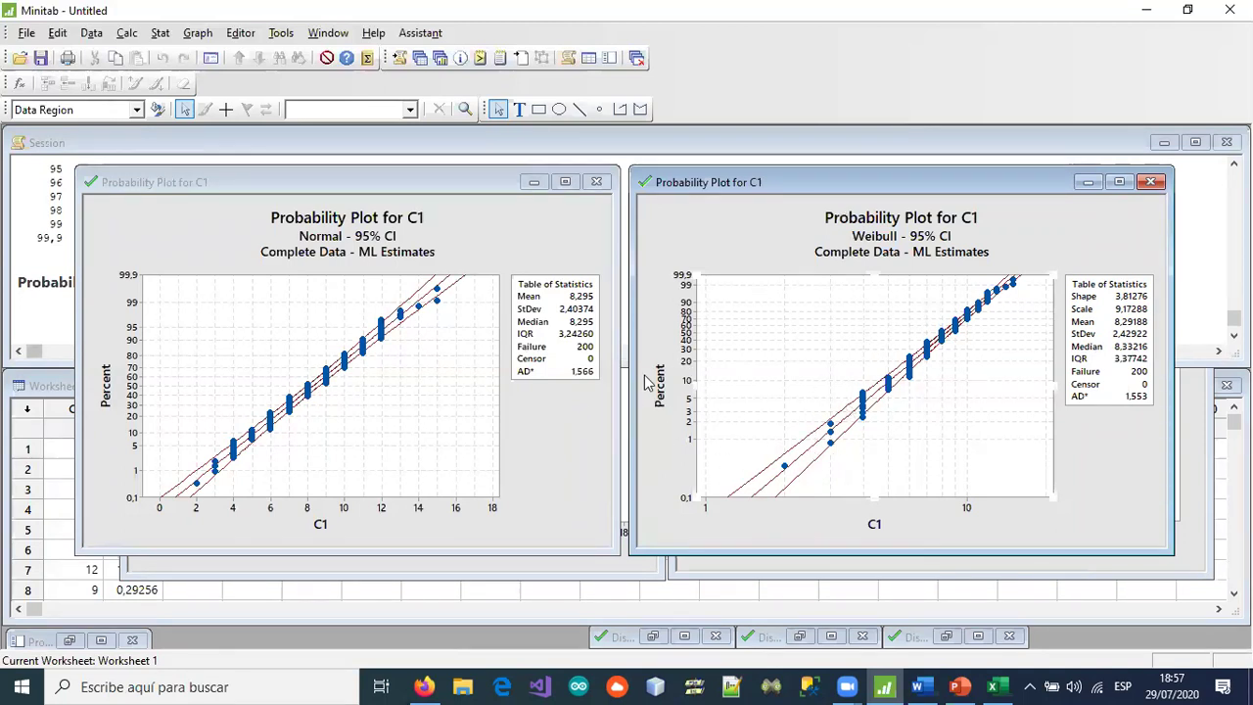
- Bring the Normal probability plot over the Weibull one to compare them, then realign both windows nearly edge to edge
{"action": "left_click", "coordinate": [372, 186]}
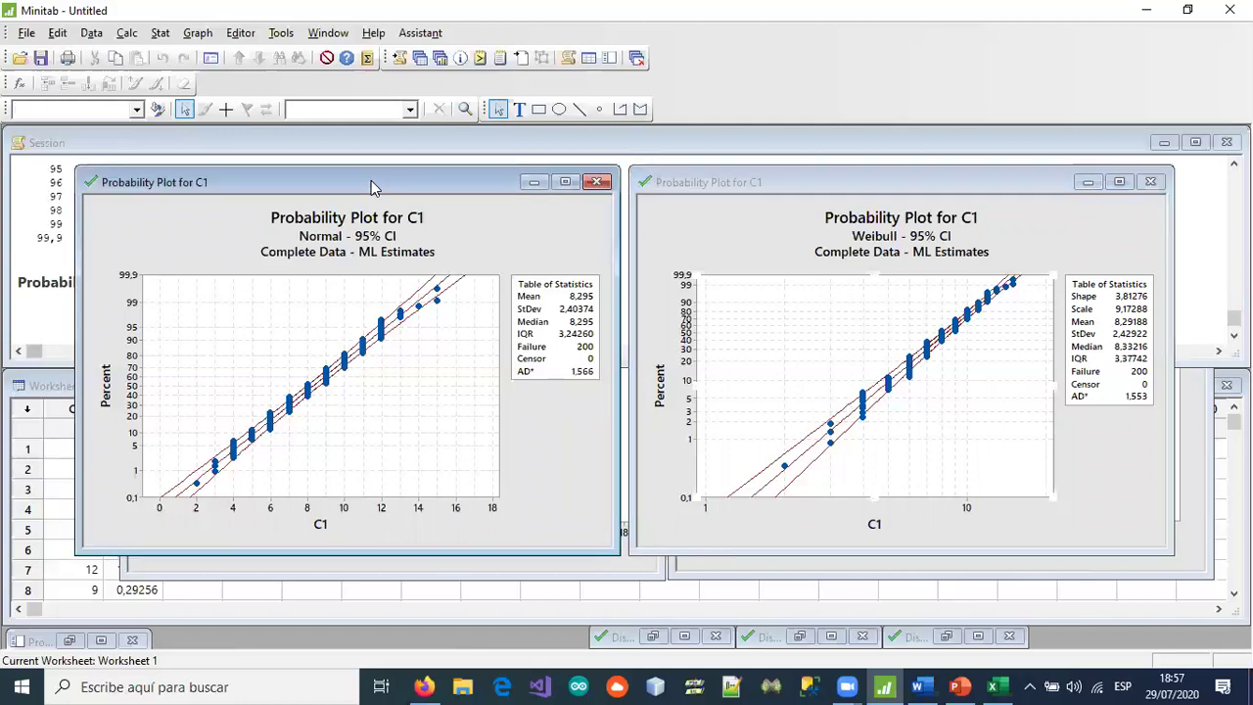
{"action": "left_click_drag", "start_coordinate": [372, 186], "coordinate": [650, 184]}
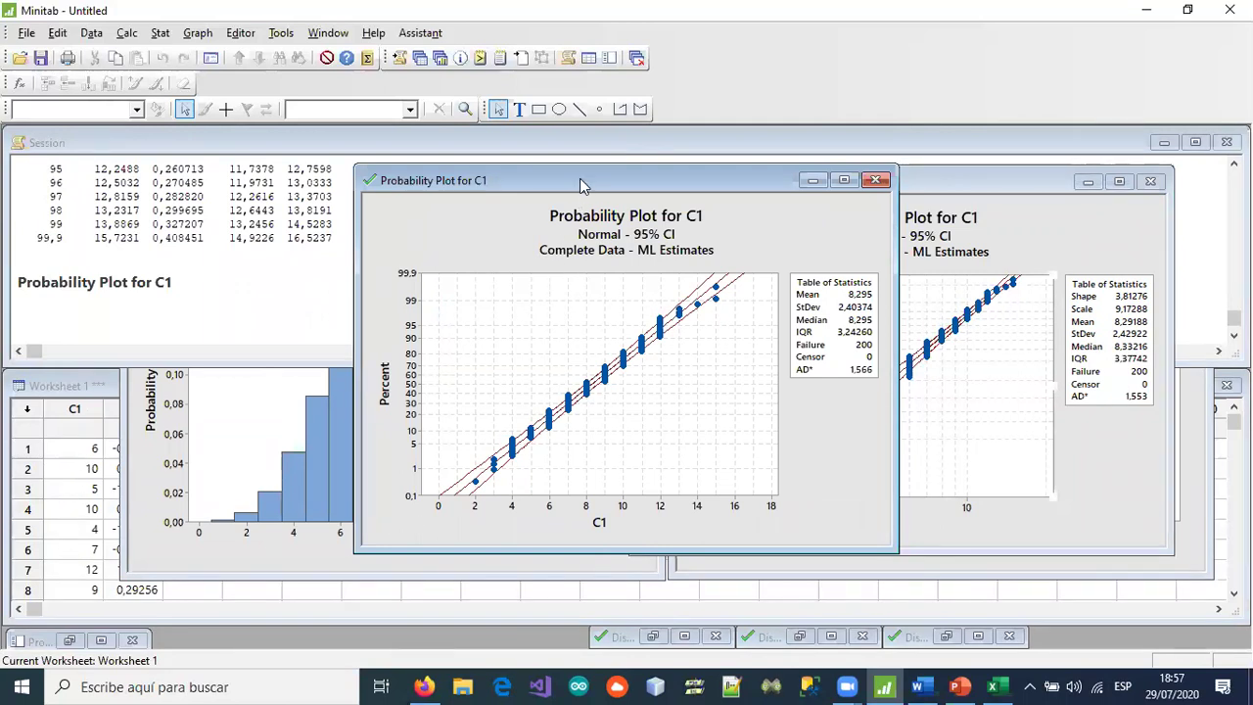
{"action": "left_click_drag", "start_coordinate": [572, 188], "coordinate": [289, 184]}
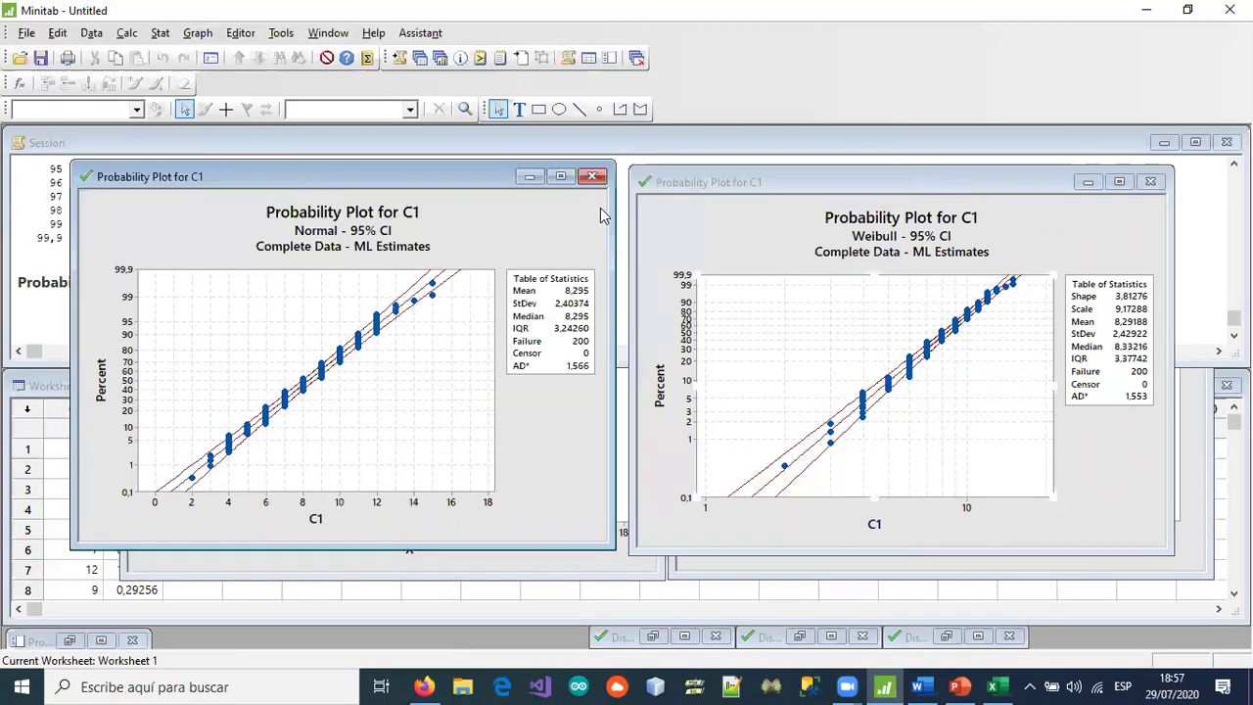
{"action": "left_click", "coordinate": [801, 184]}
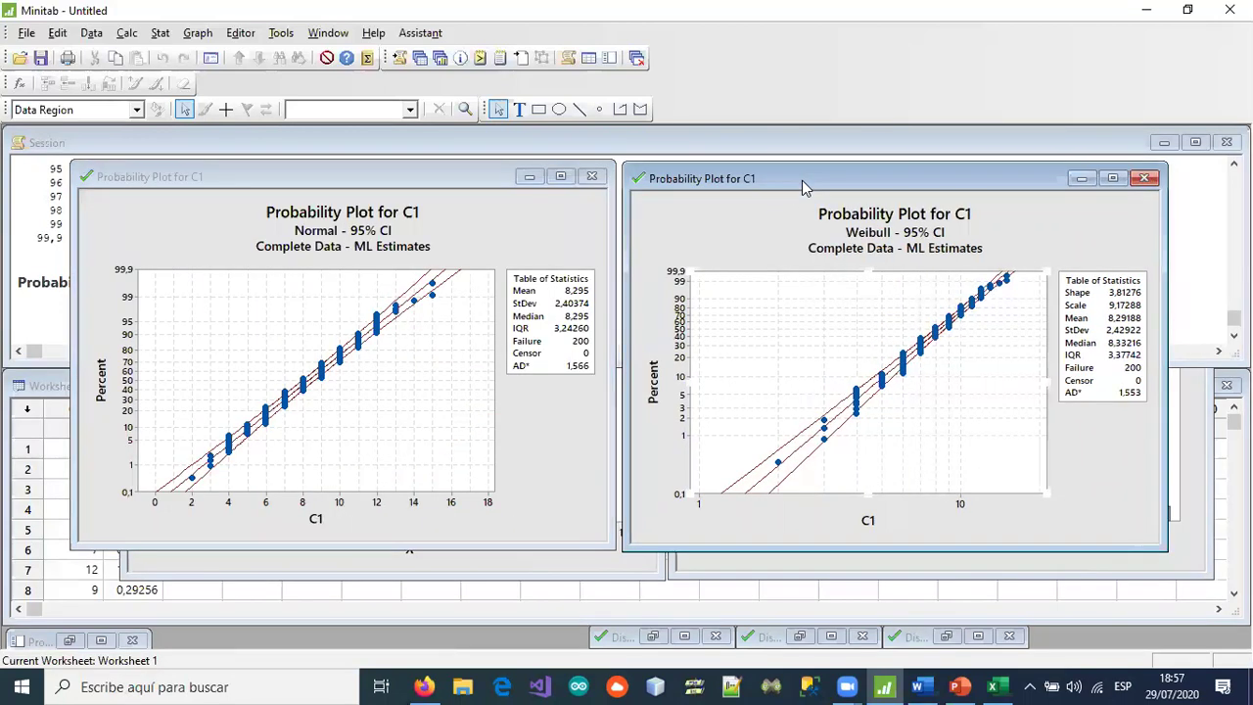
{"action": "left_click_drag", "start_coordinate": [801, 180], "coordinate": [795, 180]}
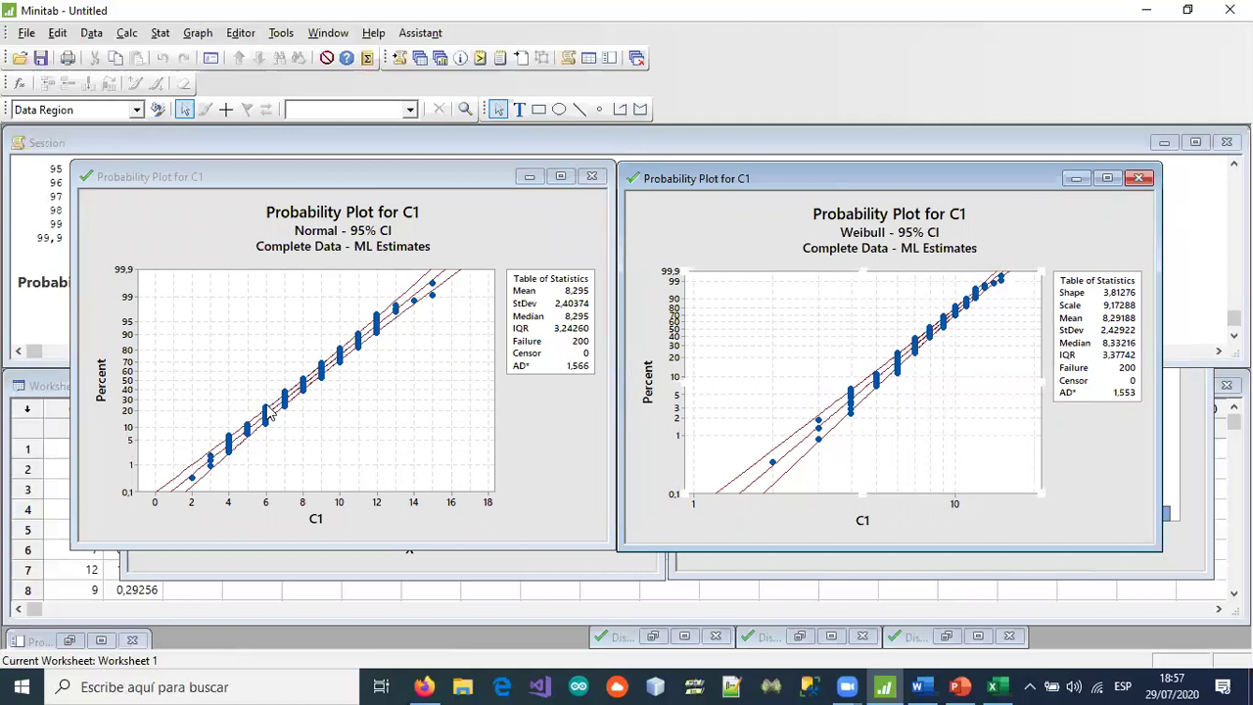